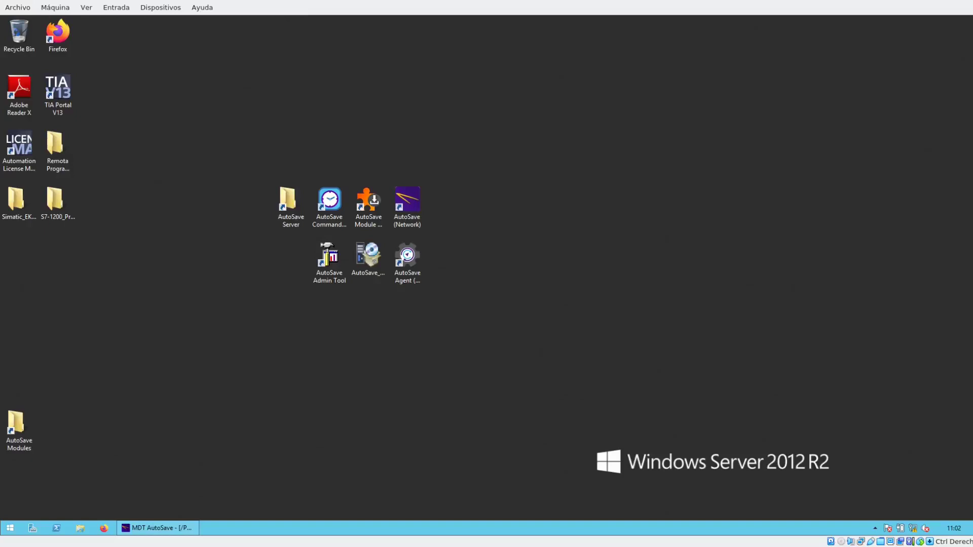
- Open the AutoSave Server folder from the desktop, reposition its window and enlarge it slightly
click(288, 200)
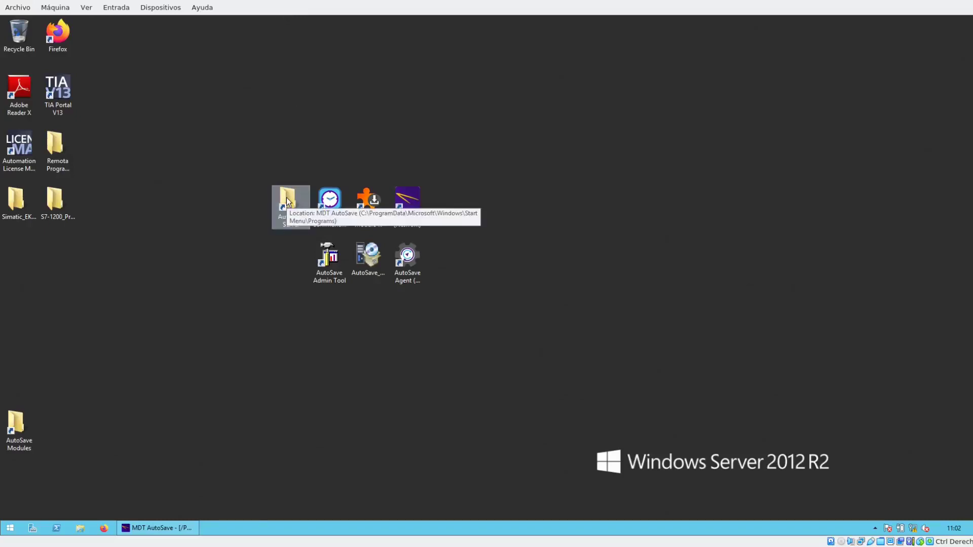
double_click(287, 200)
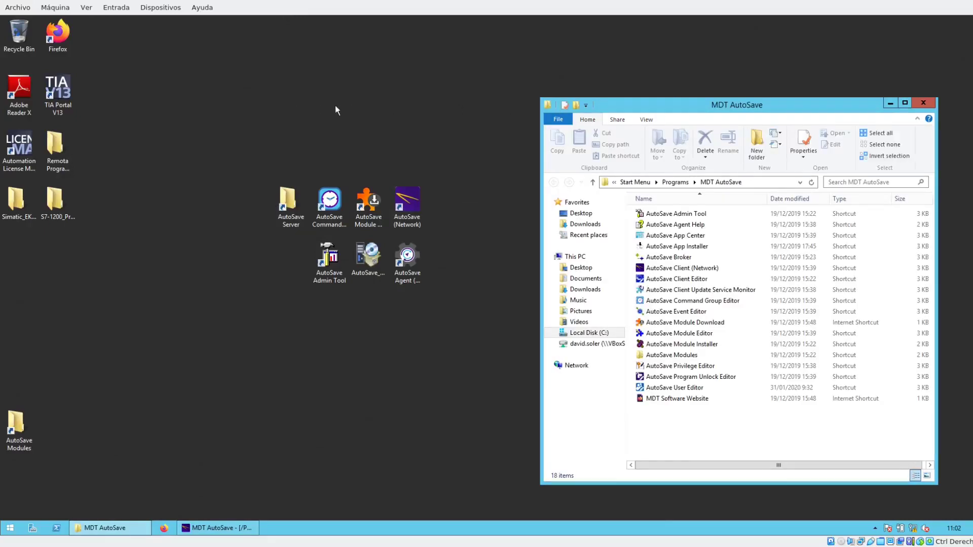
drag(765, 110, 399, 111)
drag(294, 112, 250, 91)
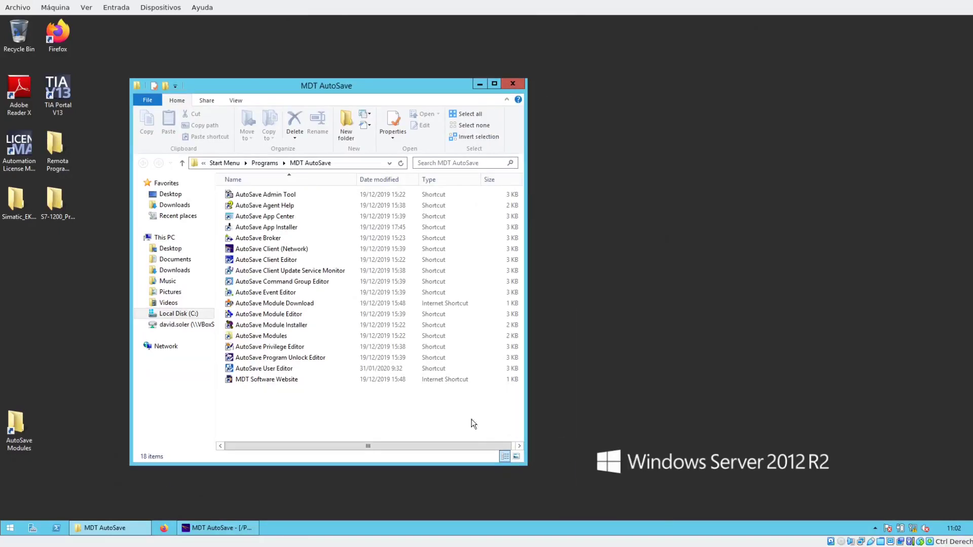
drag(527, 461, 547, 473)
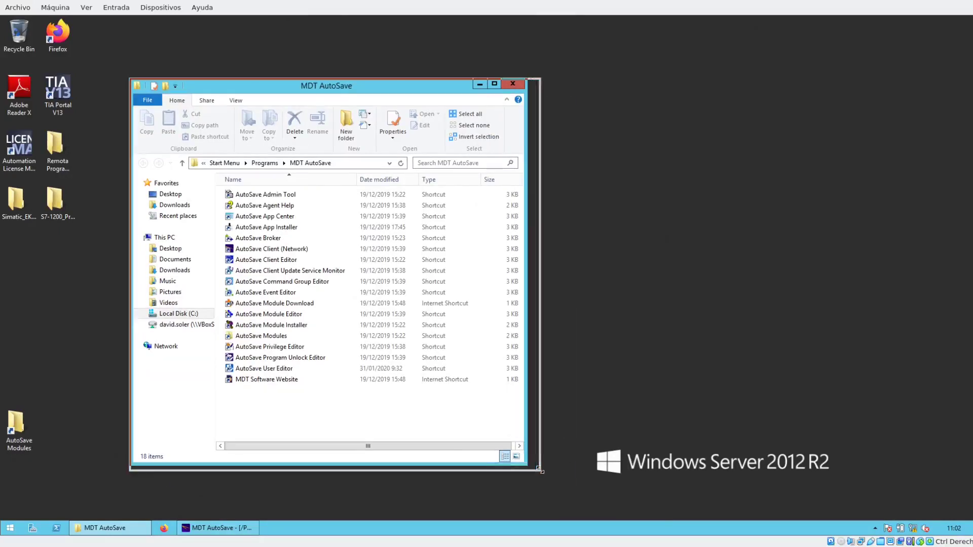
- Look over the AutoSave Broker, User Editor, Privilege Editor and Admin Tool shortcuts, and move the folder window off the desktop shortcuts
click(271, 241)
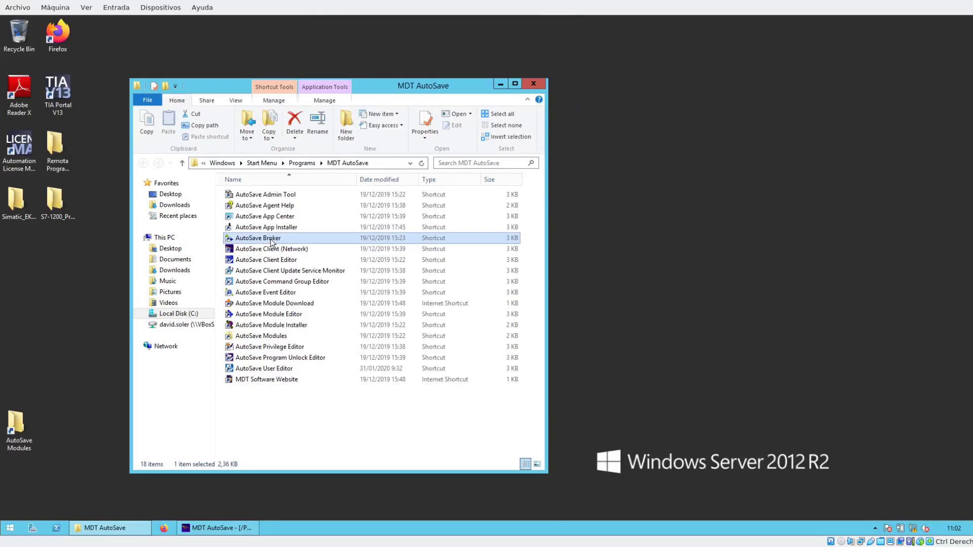
click(291, 369)
click(288, 349)
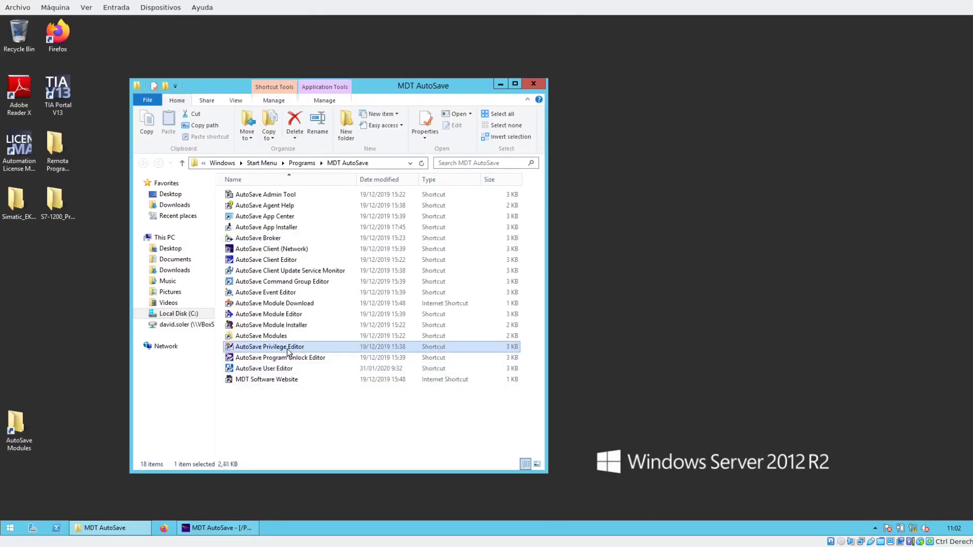
click(298, 196)
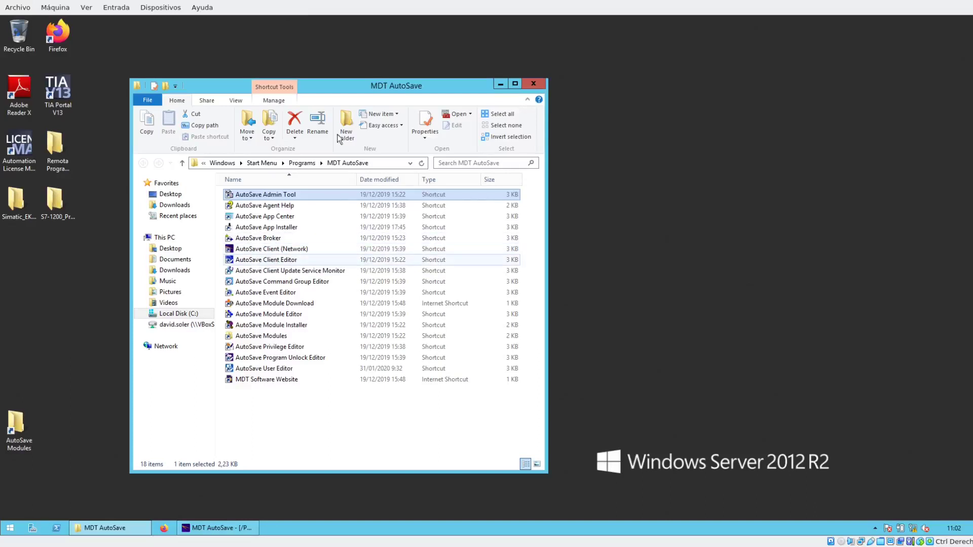
drag(329, 91, 643, 95)
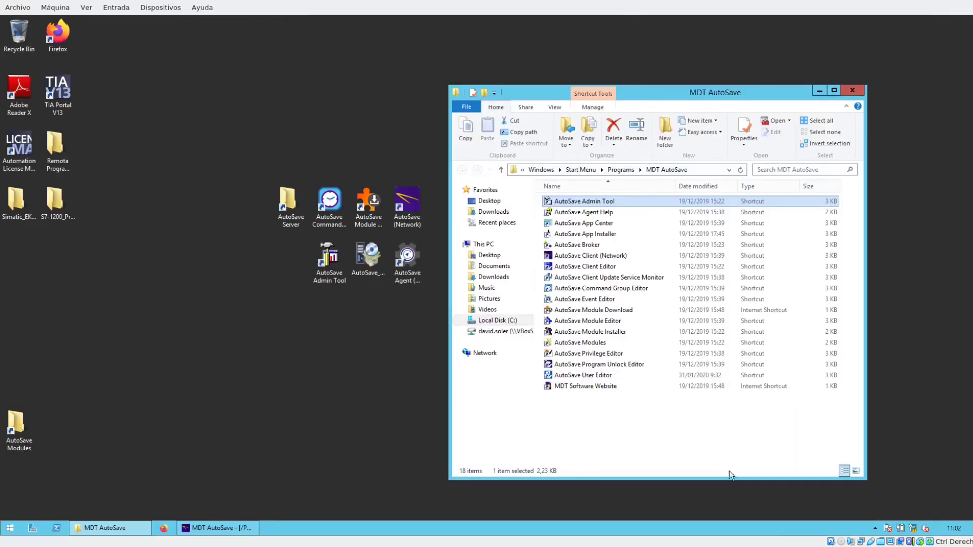
click(875, 530)
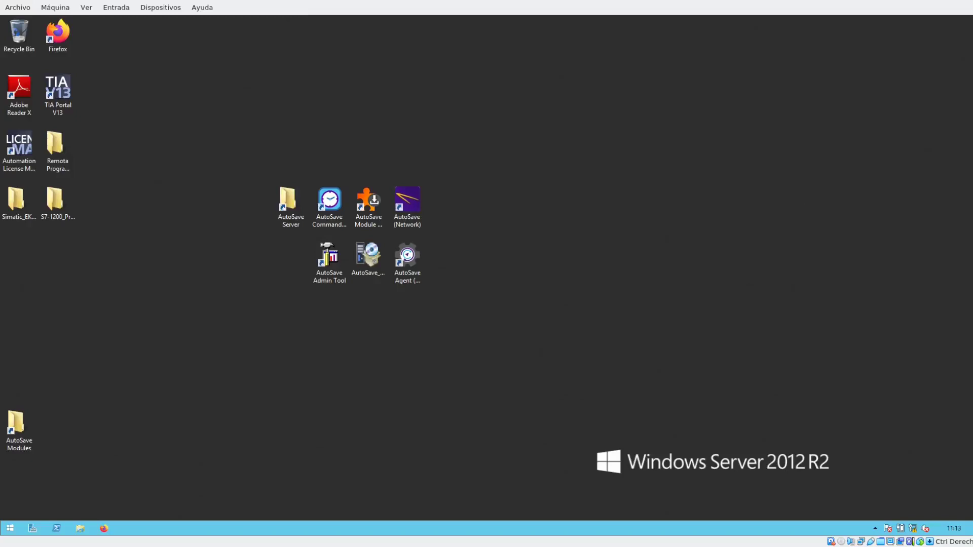
- Open AutoSave Admin Tool and examine the device information of the Siemens device S7-1200_Program.PLC
double_click(330, 268)
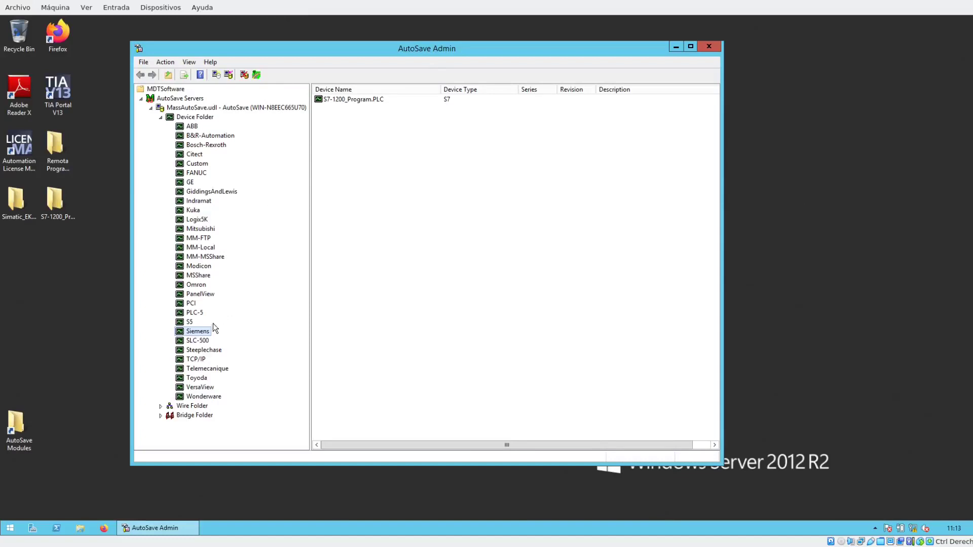
double_click(364, 100)
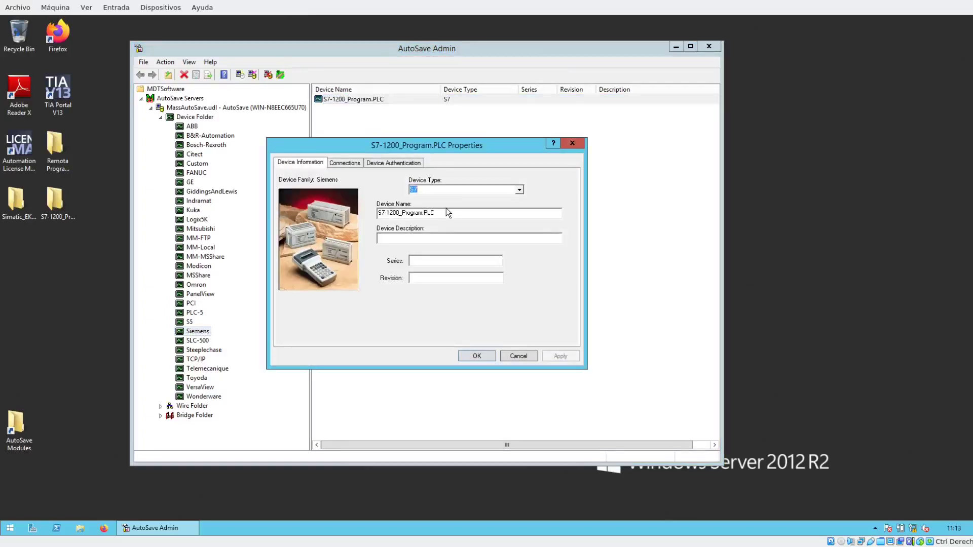
drag(448, 214, 364, 213)
- Review the connection settings of the TIAPortal wire assigned to the S7-1200_Program.PLC device, including its hostname string
click(345, 163)
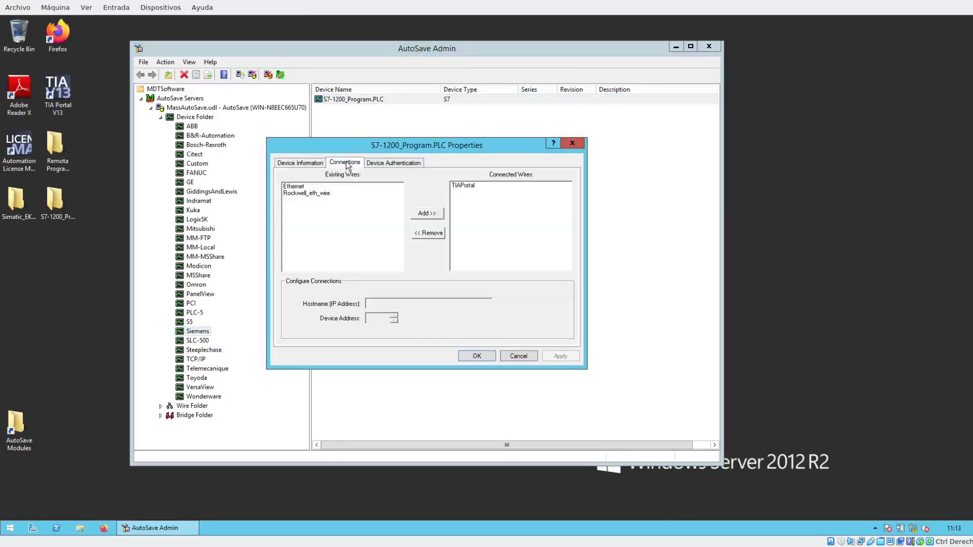
click(458, 188)
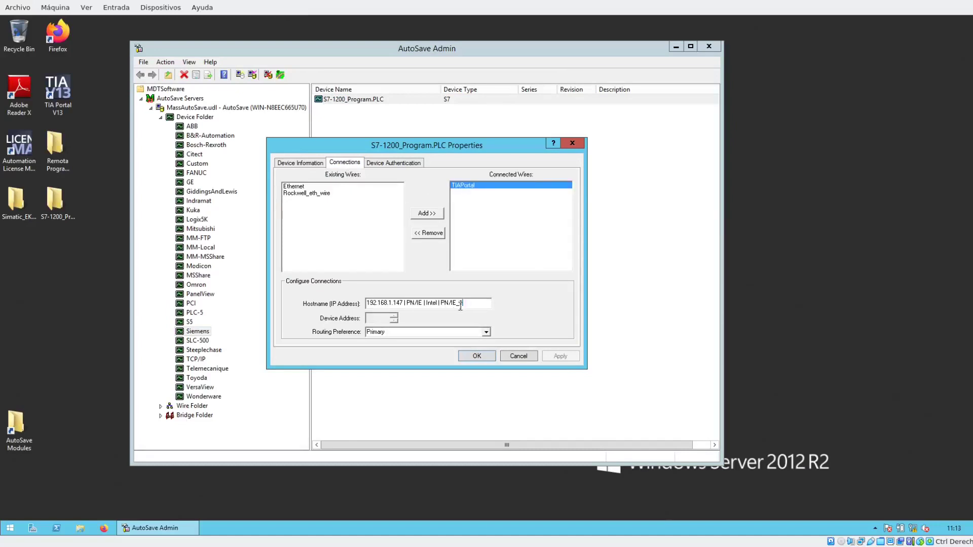
drag(466, 303, 352, 300)
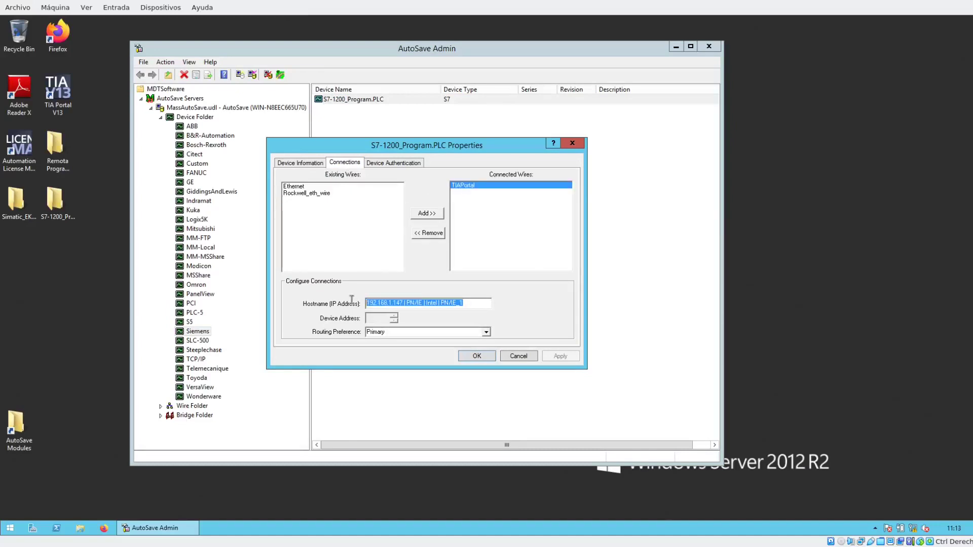
click(401, 303)
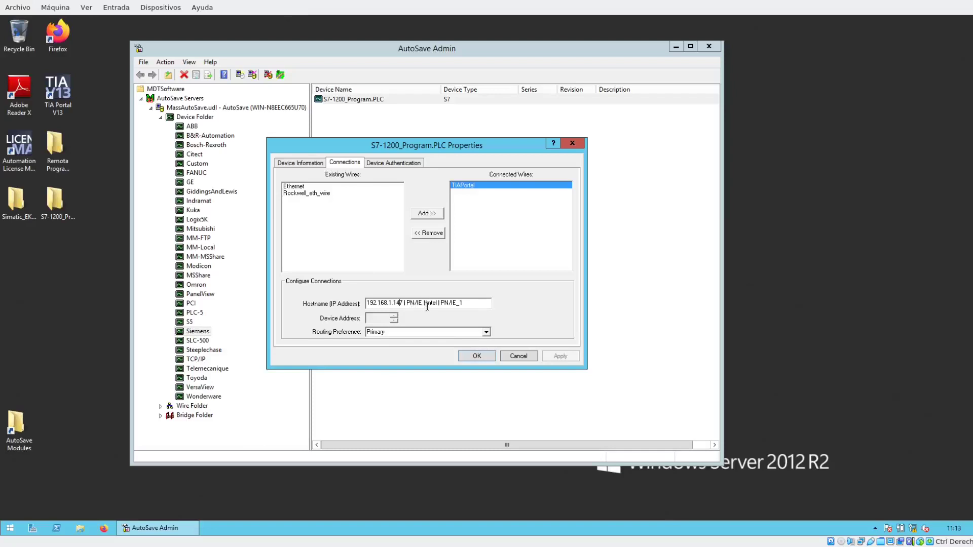
- Check the device authentication settings, cancel the device properties and close AutoSave Admin
click(407, 162)
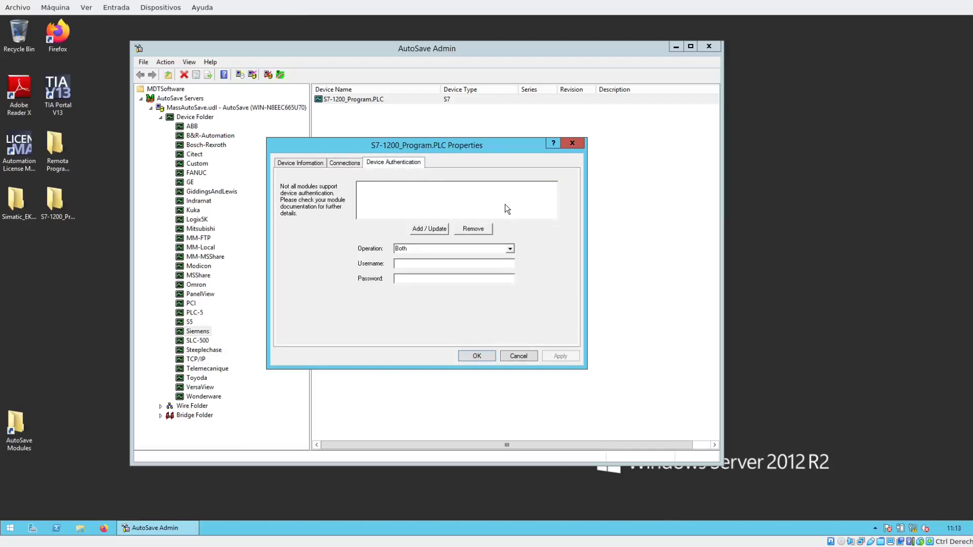
click(510, 357)
click(708, 48)
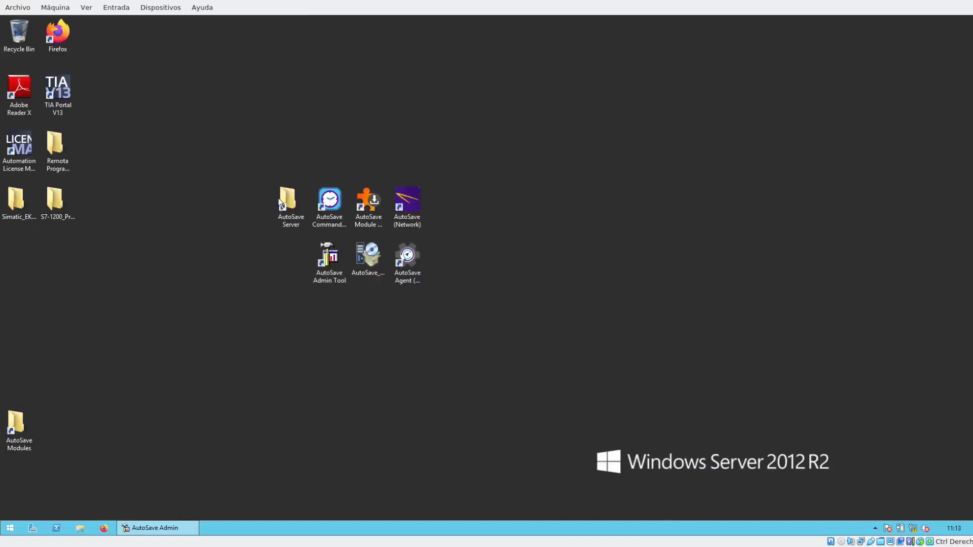
- Open the AutoSave (Network) client and log in with the account password
double_click(412, 217)
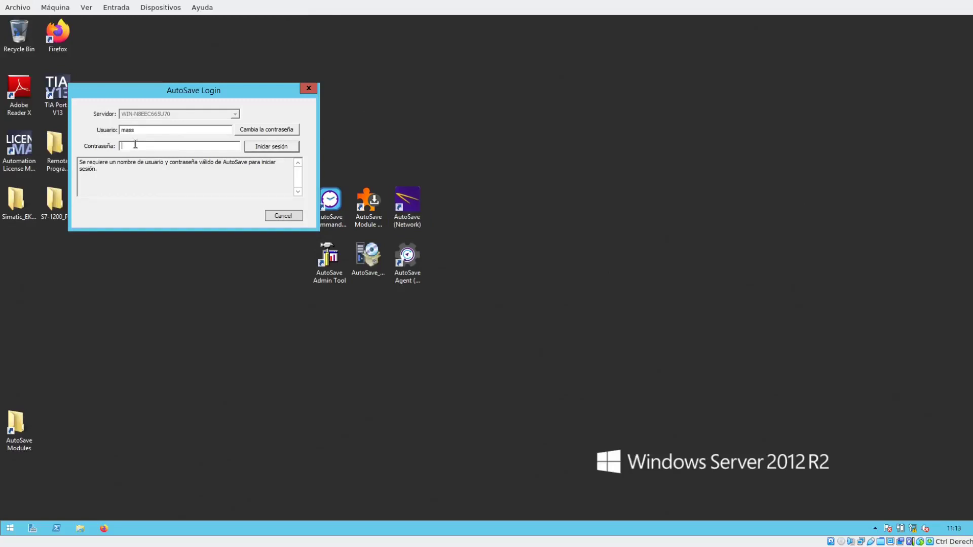
text(*********)
key(Return)
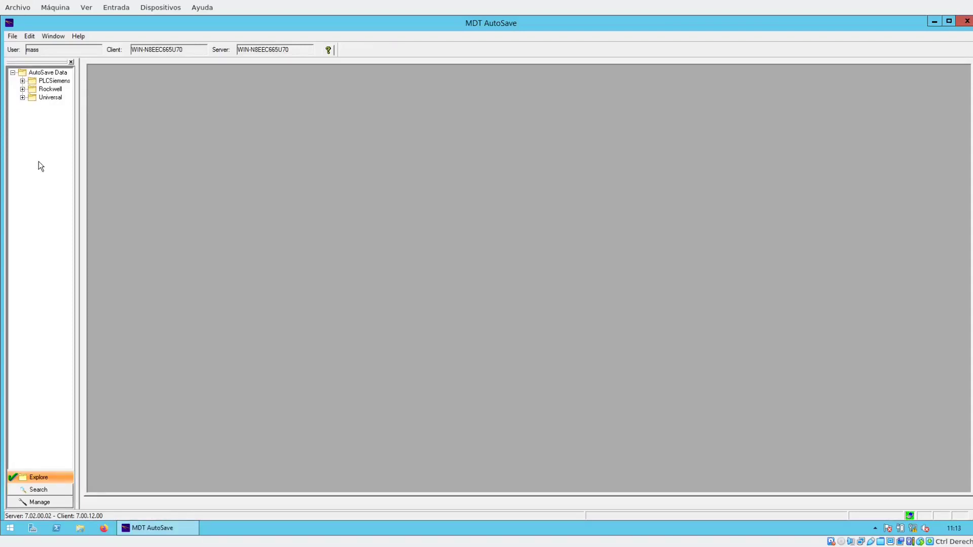
- Expand the PLCSiemens folder, widen the tree area and open the S7-1200_Program entry
click(23, 82)
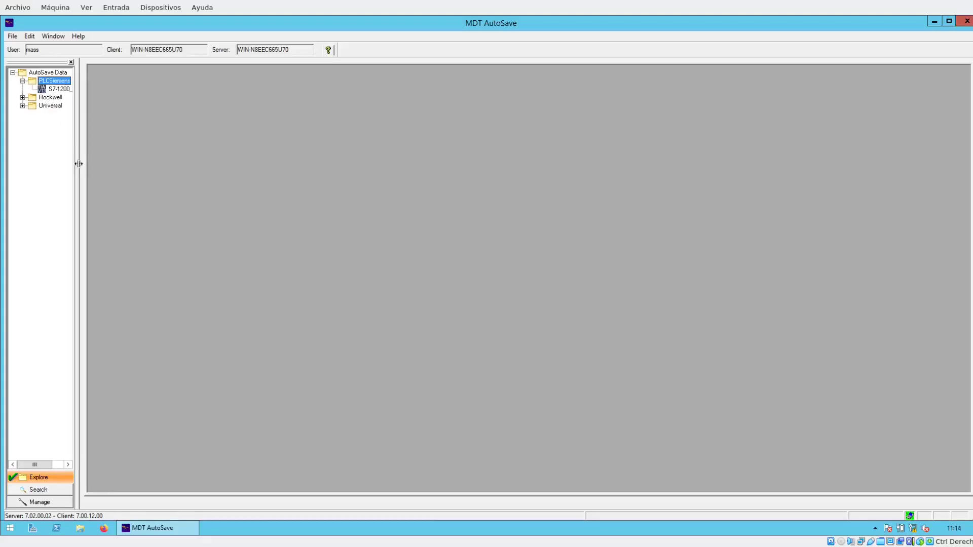
drag(78, 163, 107, 168)
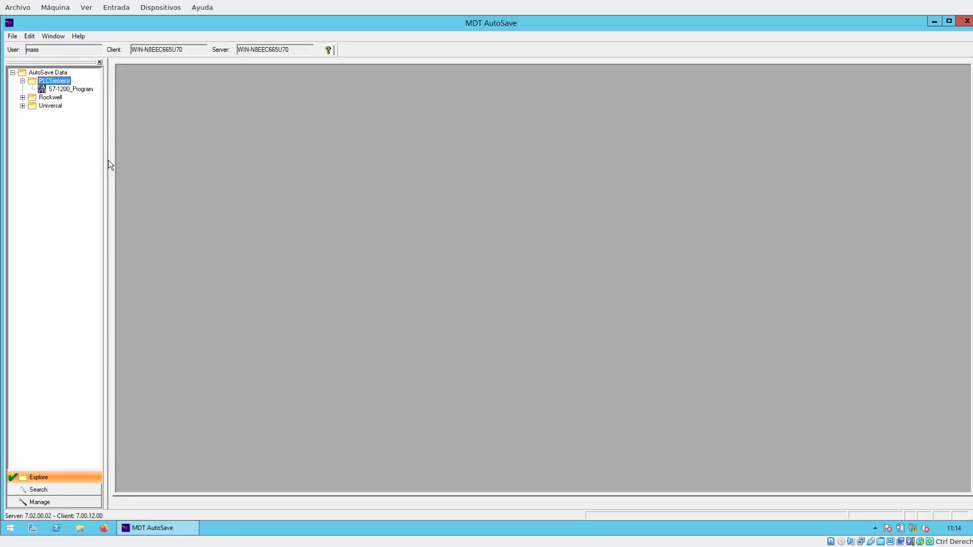
click(59, 90)
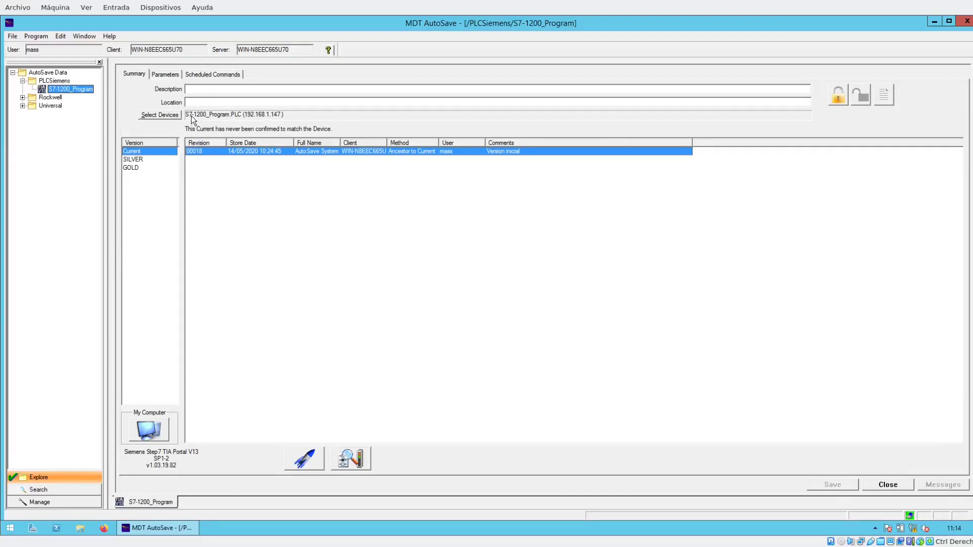
- Review the program's parameters, highlighting the Local Copy Path, and return to the summary
click(179, 76)
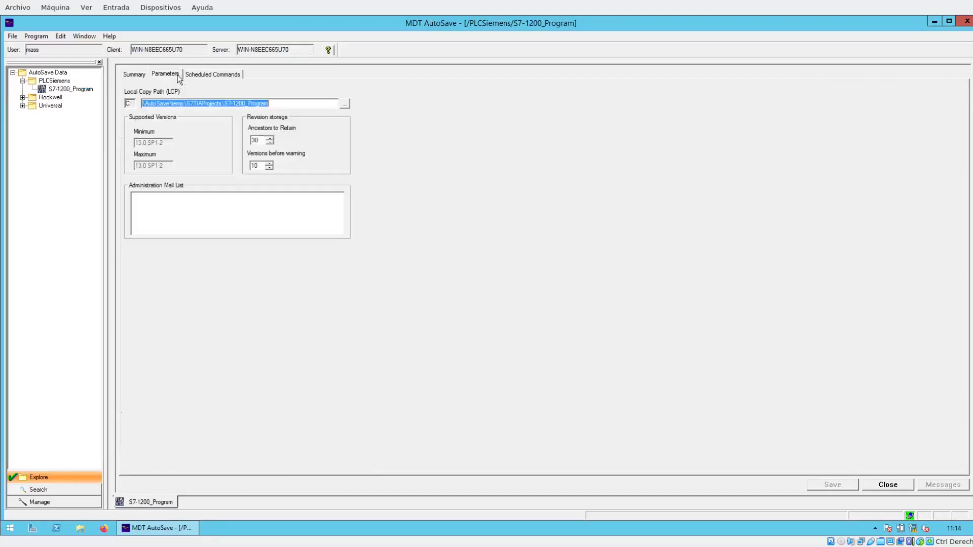
click(282, 106)
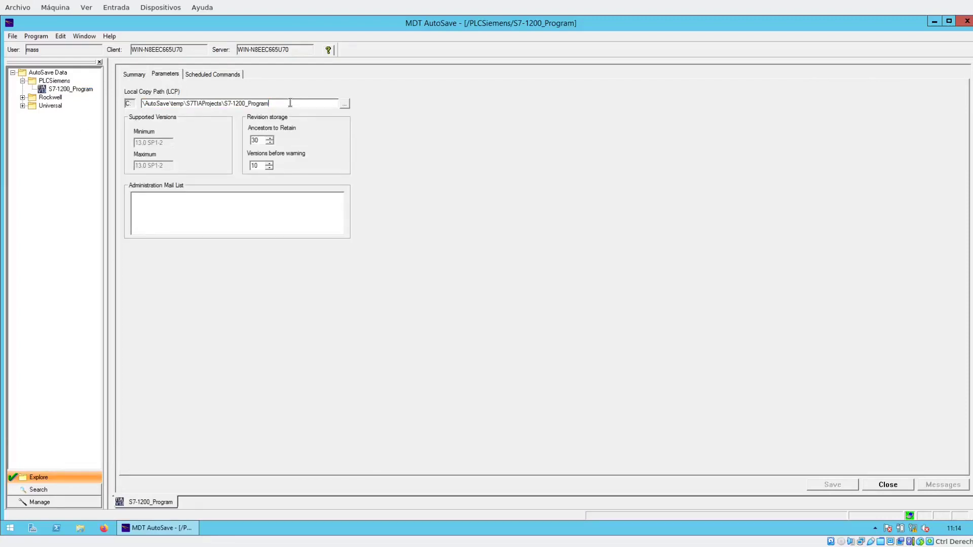
drag(290, 102, 141, 101)
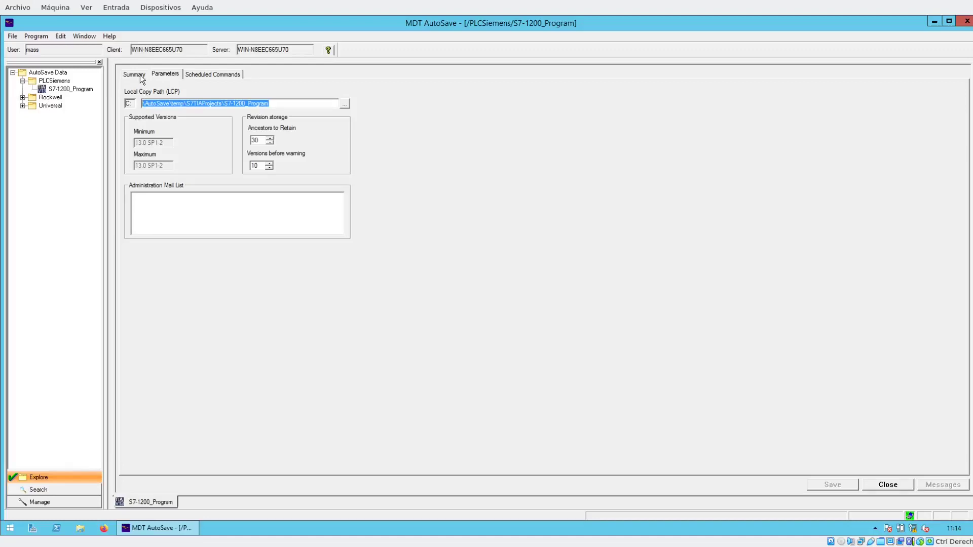
click(140, 75)
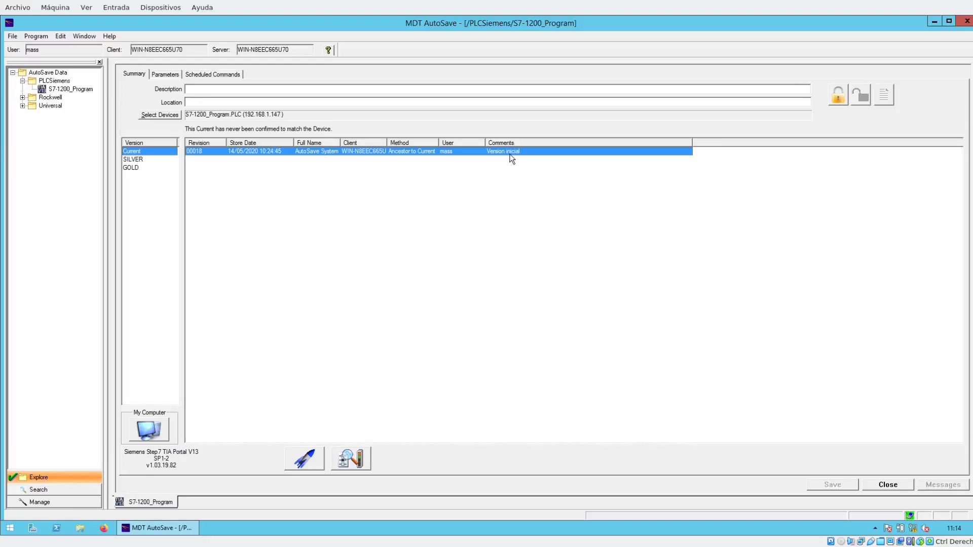
- View the SILVER and GOLD versions, return to Current and widen the Full Name and Client columns of the revision list
click(145, 160)
key(Down)
click(142, 151)
drag(341, 143, 441, 143)
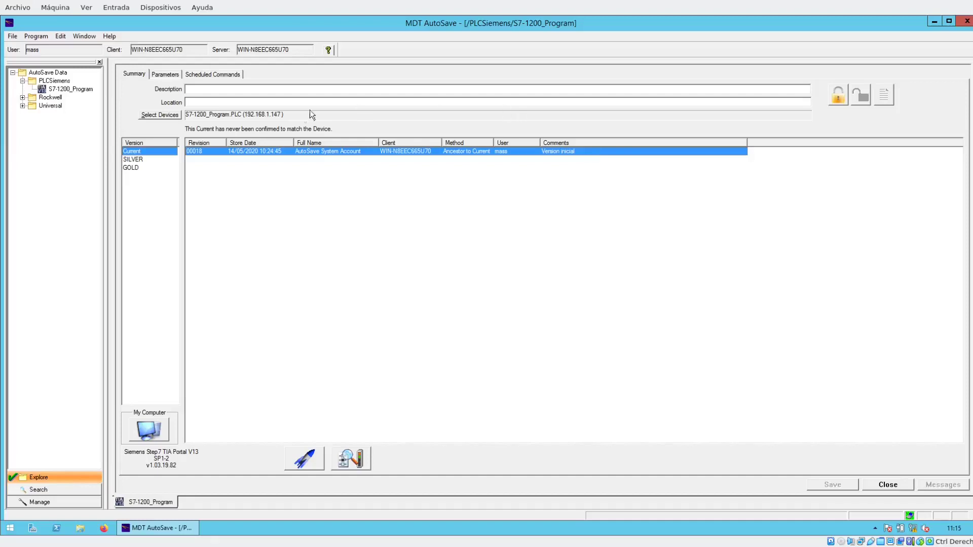
- Select revision 00018 of the Current version and launch it in the TIA Portal editor
click(207, 157)
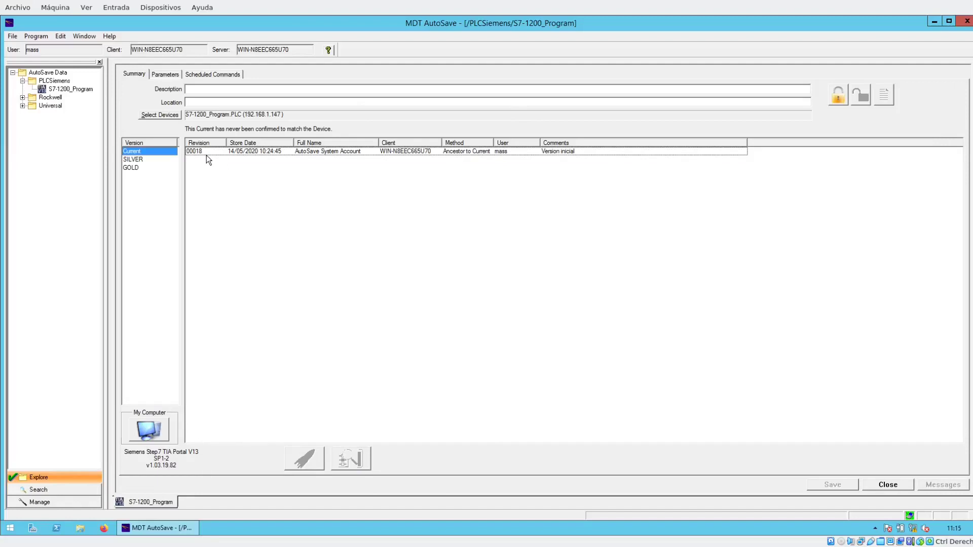
click(206, 155)
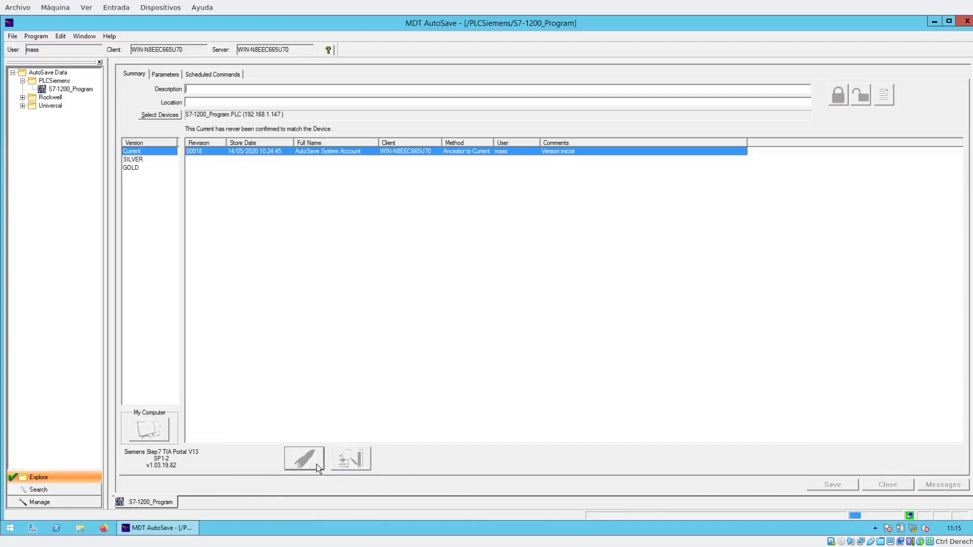
click(304, 458)
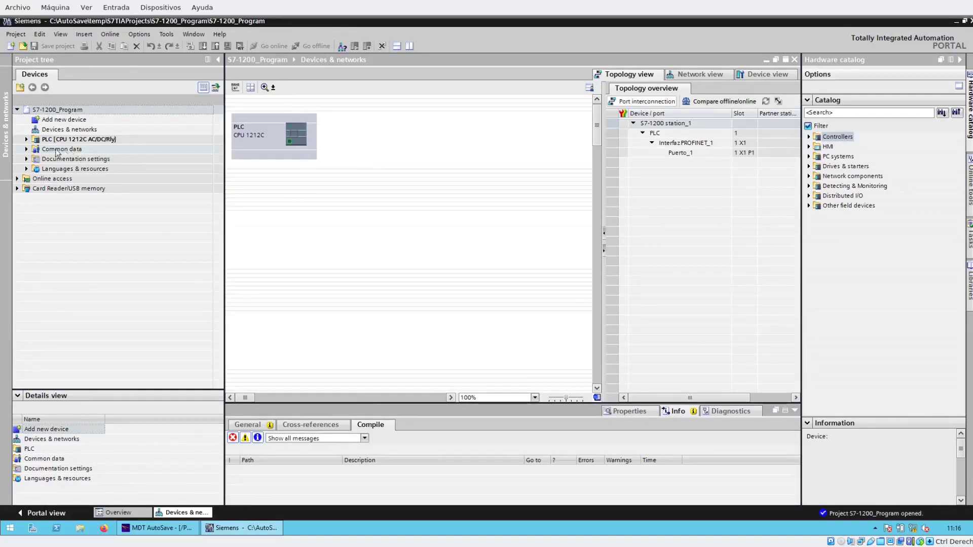
- Expand the PLC's program blocks in the project tree and open the Main [OB1] block
click(27, 140)
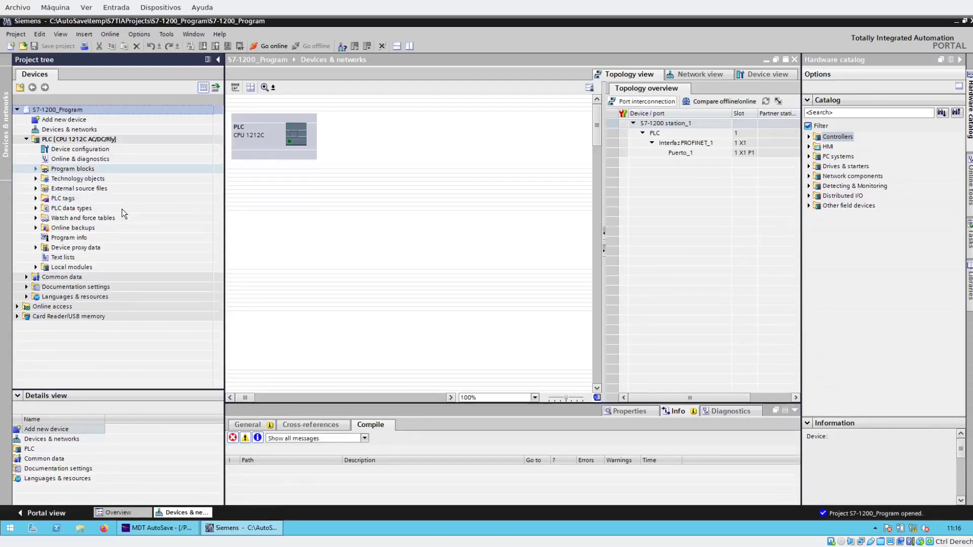
click(36, 168)
click(74, 198)
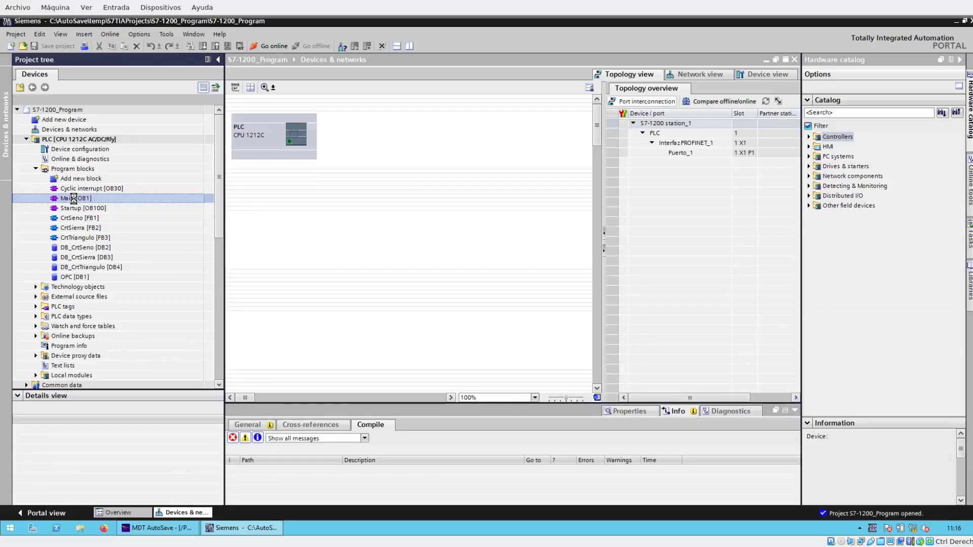
double_click(73, 199)
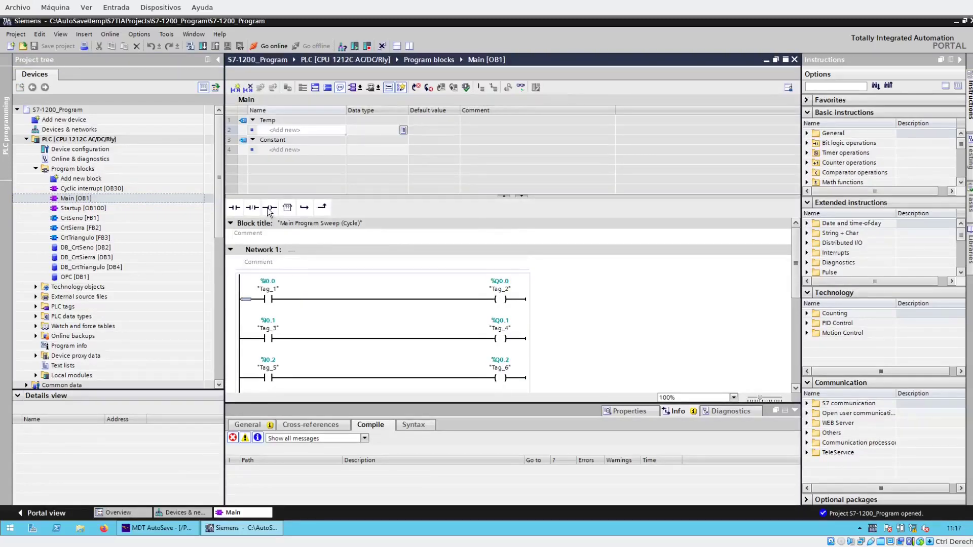
- Insert an output coil after the Tag_1 contact in Network 1's first rung and assign it the S_OFF tag
drag(269, 207, 315, 300)
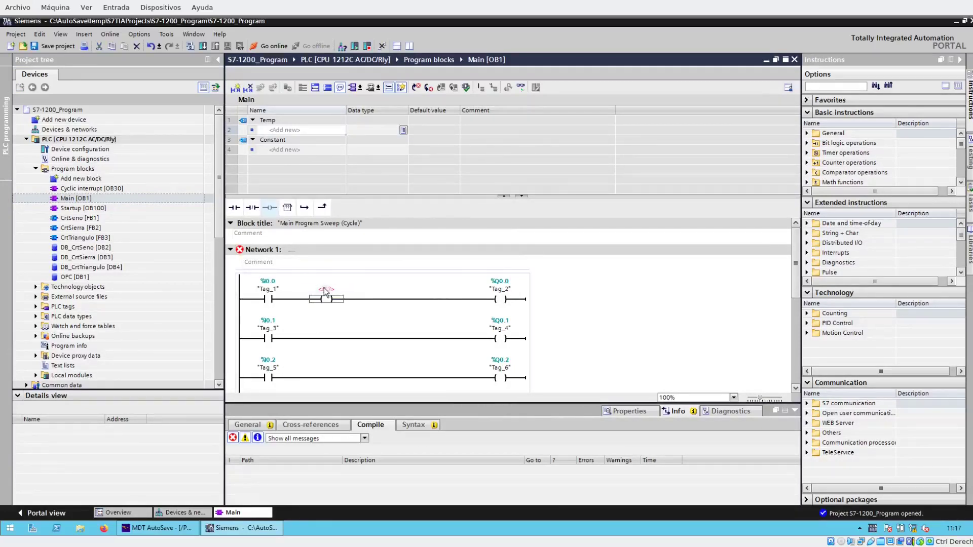
click(324, 293)
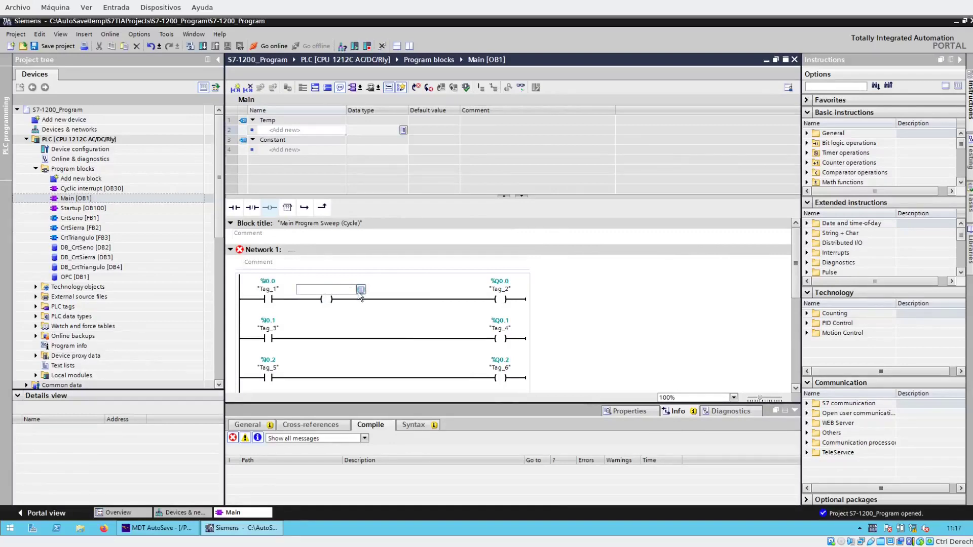
click(360, 291)
click(327, 350)
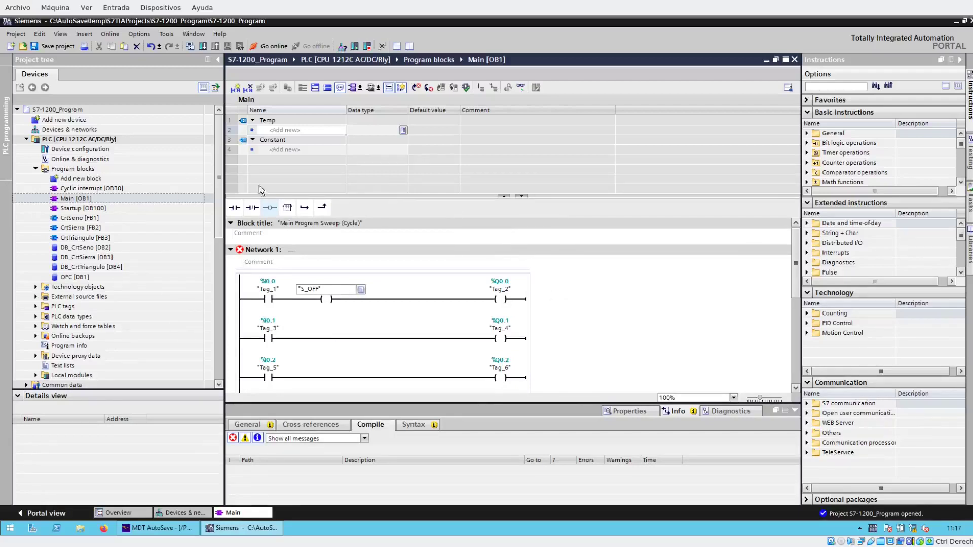
key(Return)
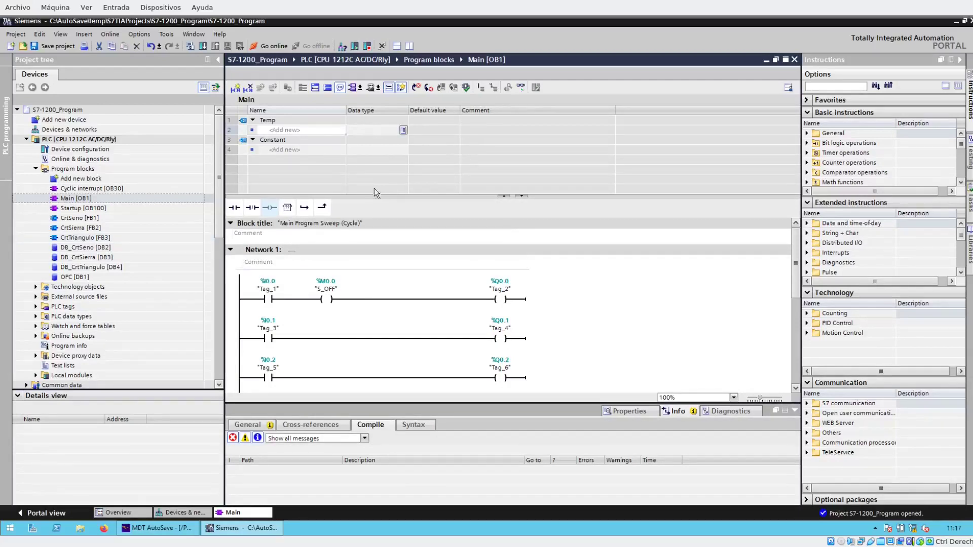
- Go online with the PLC and download only the software changes to the device
click(269, 47)
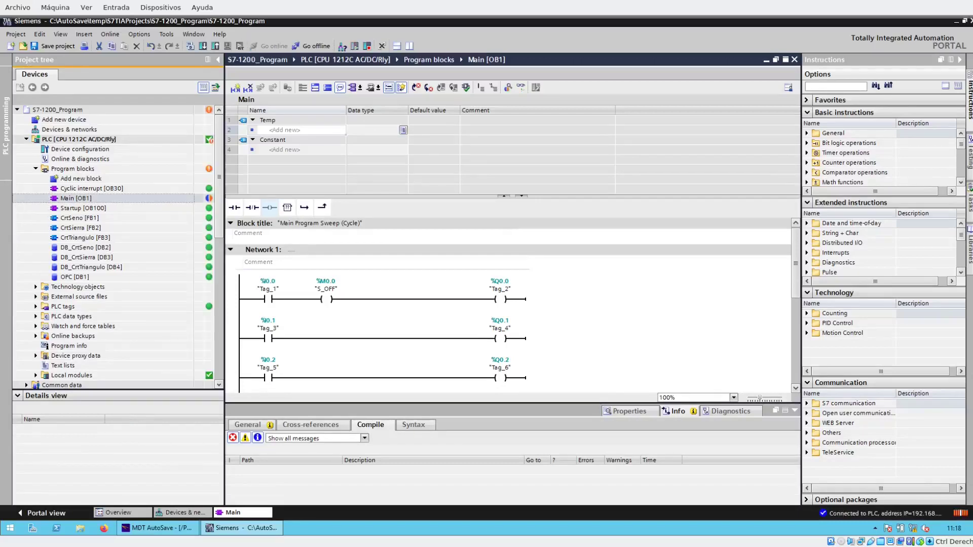
right_click(55, 139)
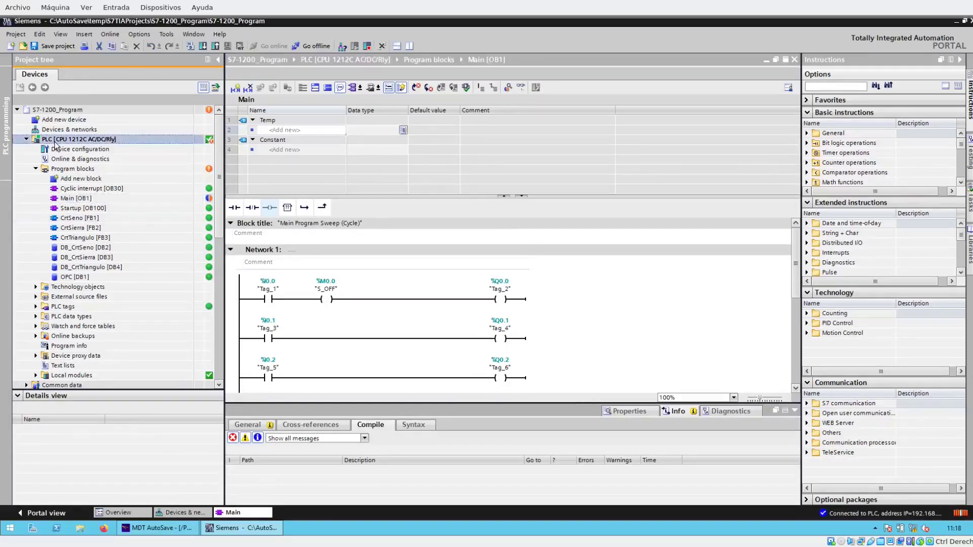
mouse_move(118, 224)
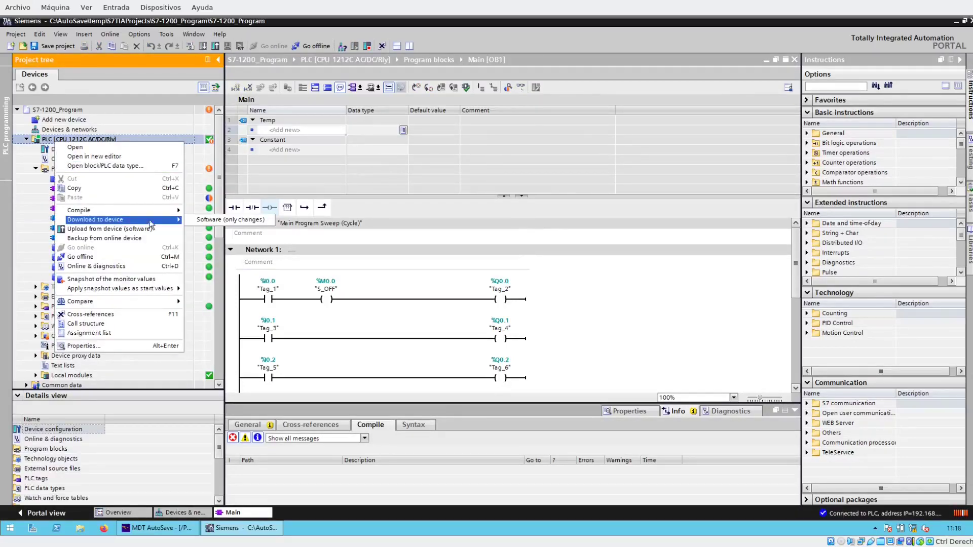
click(213, 223)
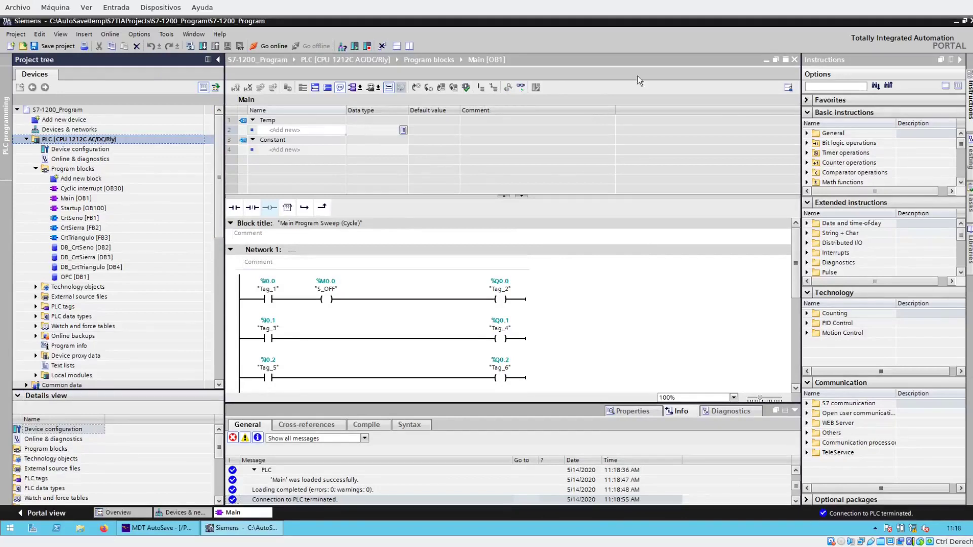
- Close the project with its changes saved and record a new AutoSave revision commented "Bloque main se ha añadido una puerta"
click(971, 21)
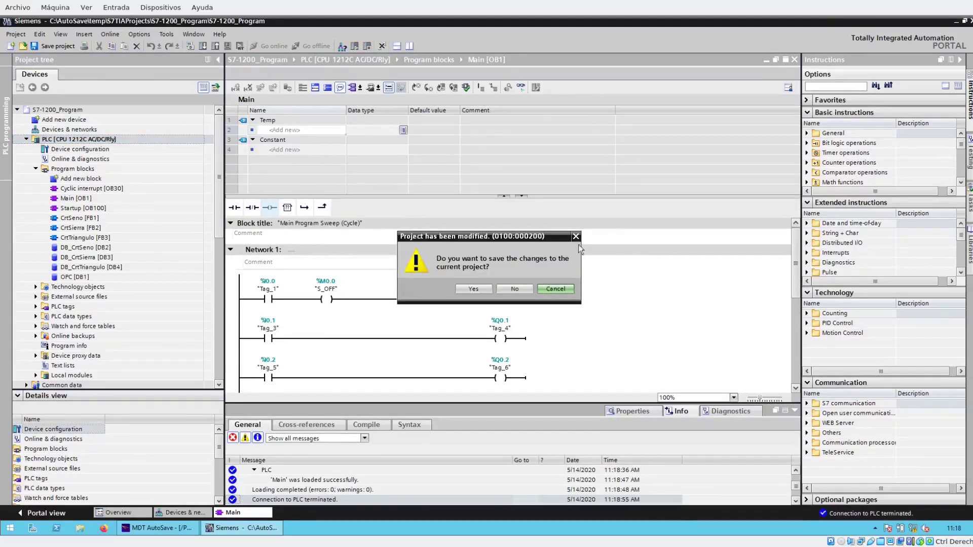
click(473, 290)
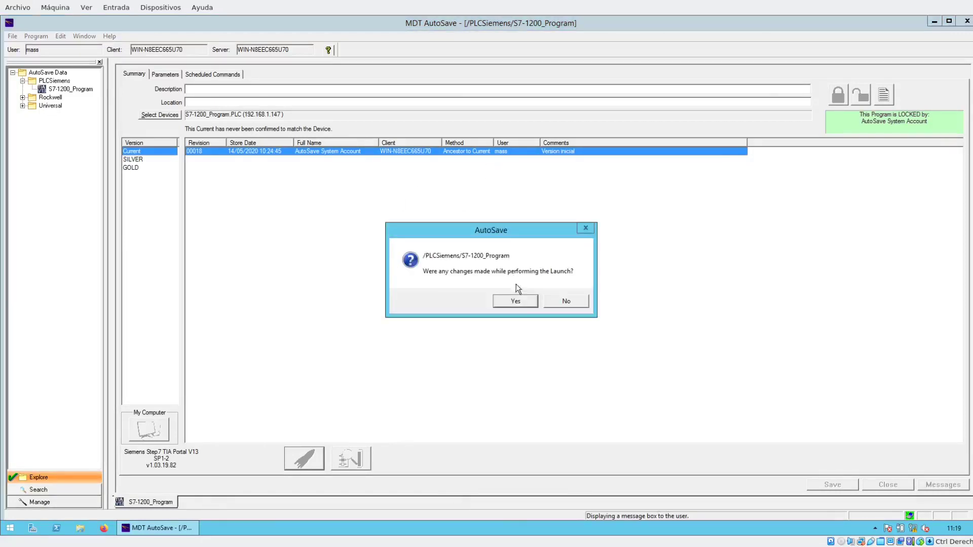
click(515, 302)
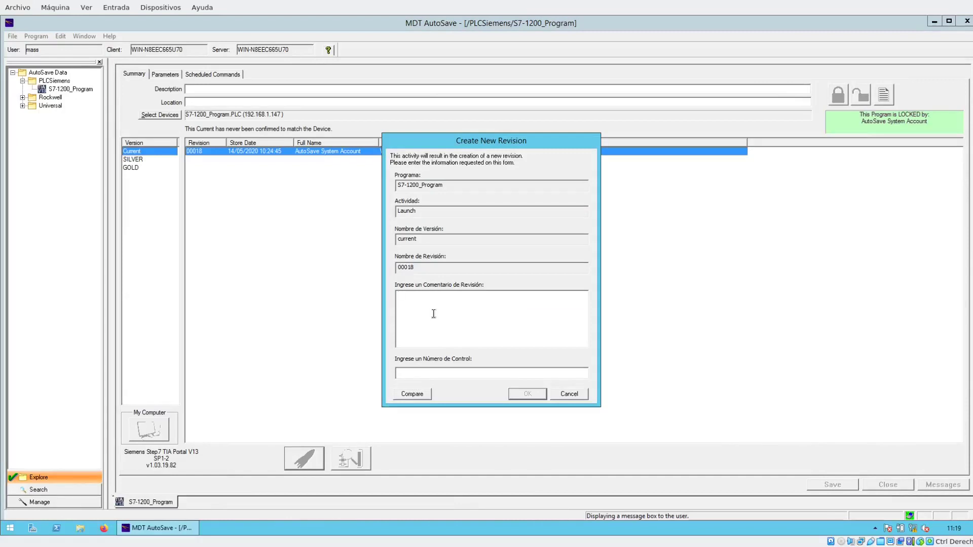
text(Bloque main se ha añadido una puerta)
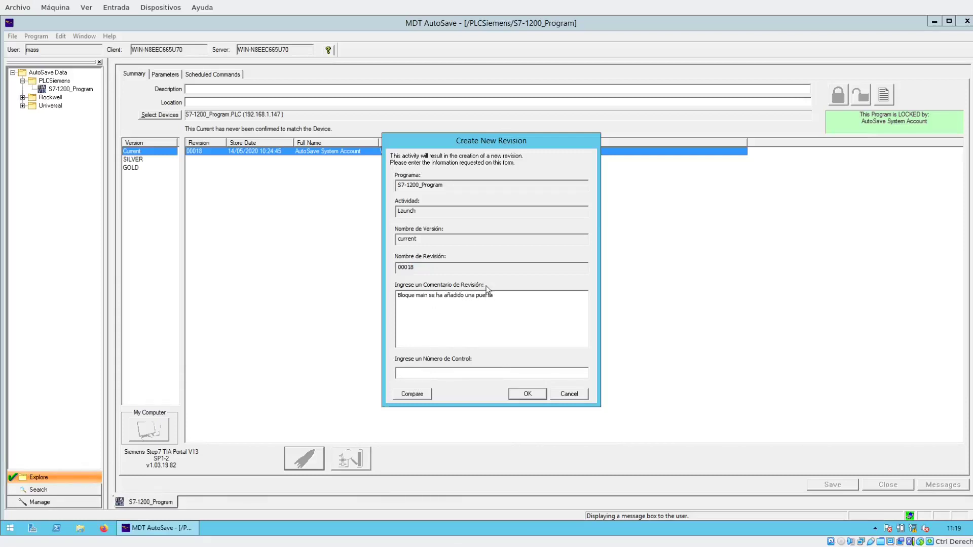
click(526, 395)
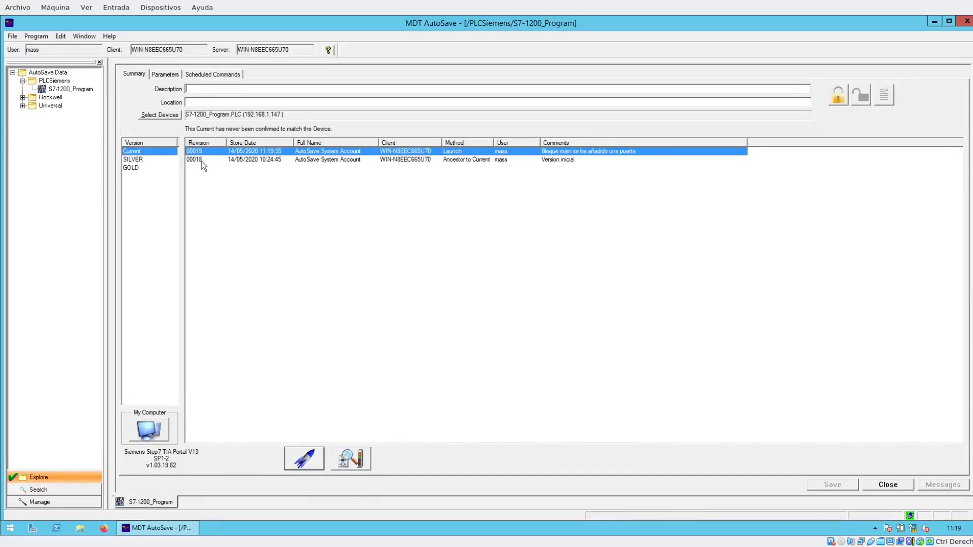
click(203, 160)
click(203, 153)
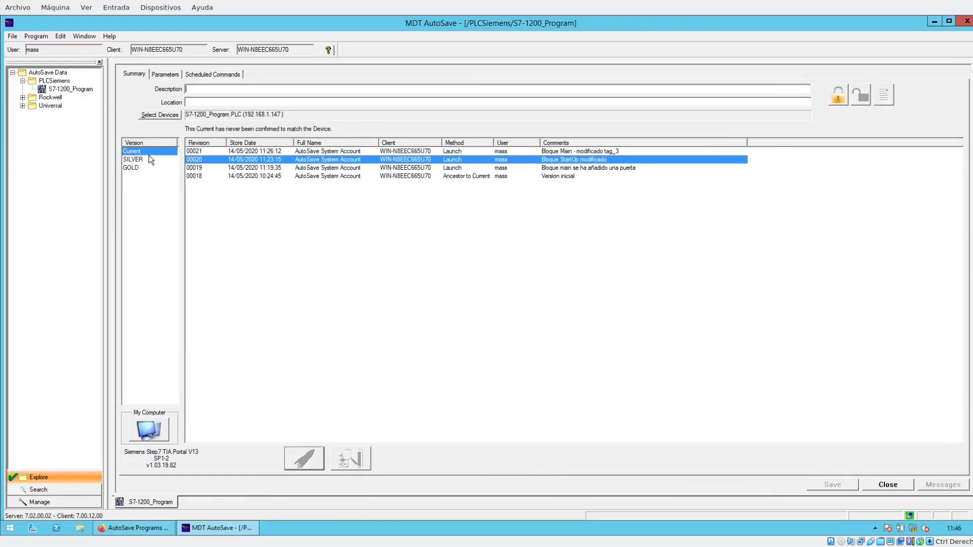
- Compare revision 00020 of the Current version with revision 00019 via the agent
right_click(205, 160)
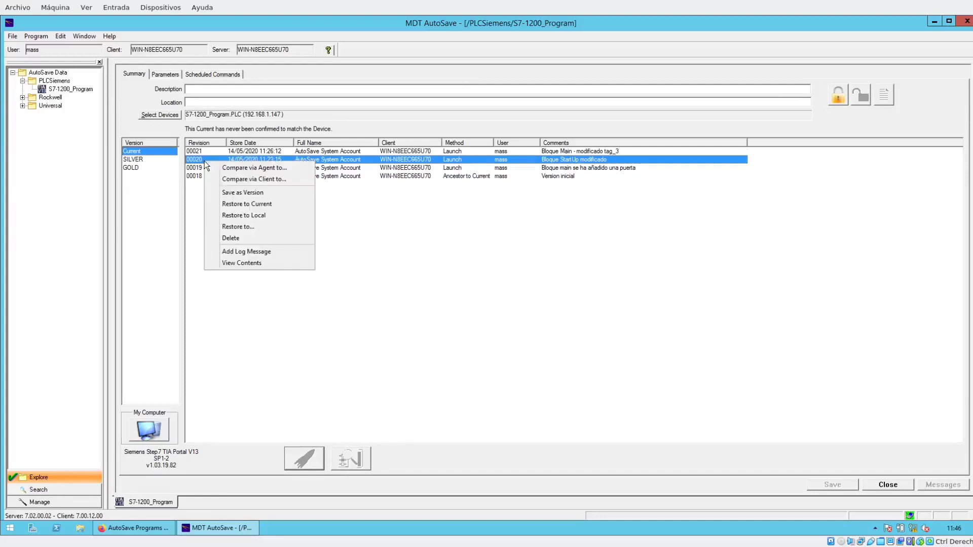
click(276, 168)
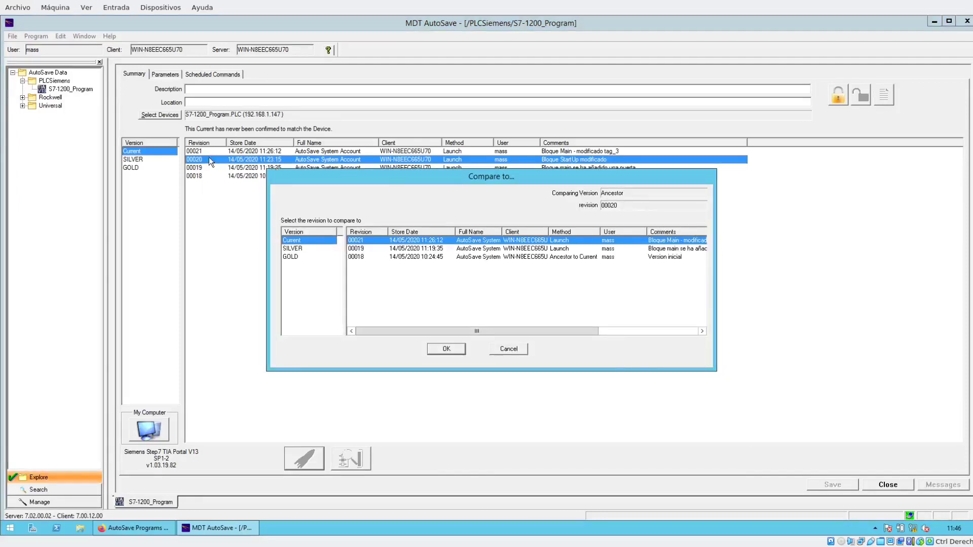
click(362, 249)
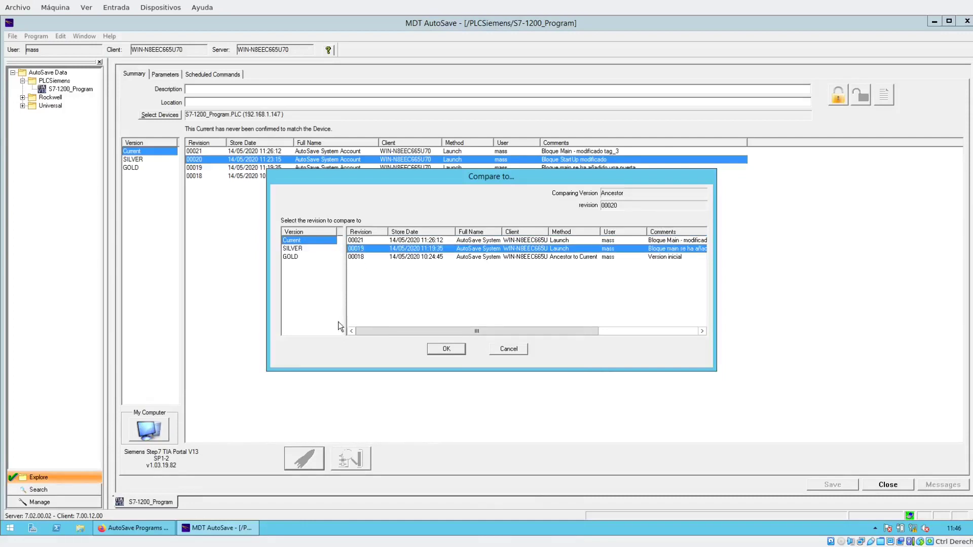
click(438, 351)
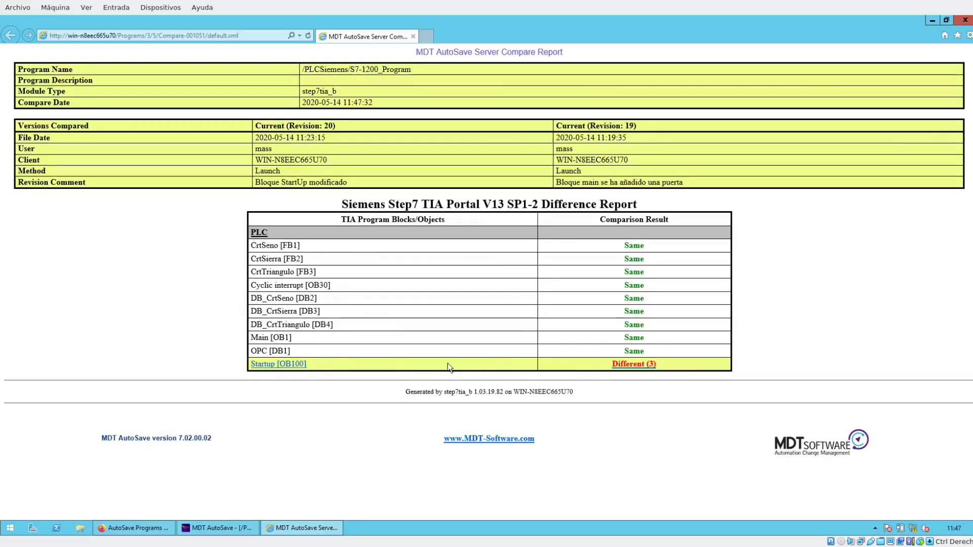
- Examine the Startup [OB100] differences between revisions 20 and 19, then close all the report tabs
click(623, 365)
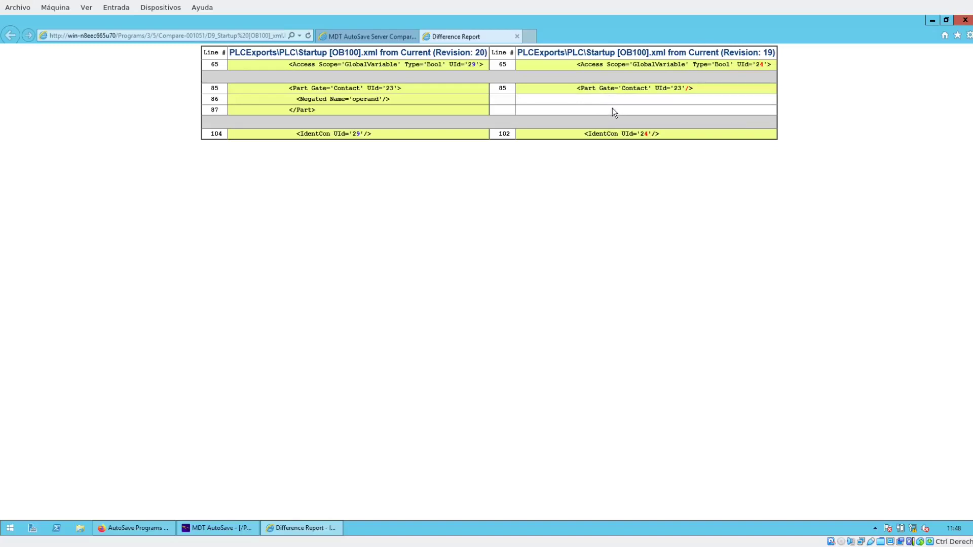
click(965, 20)
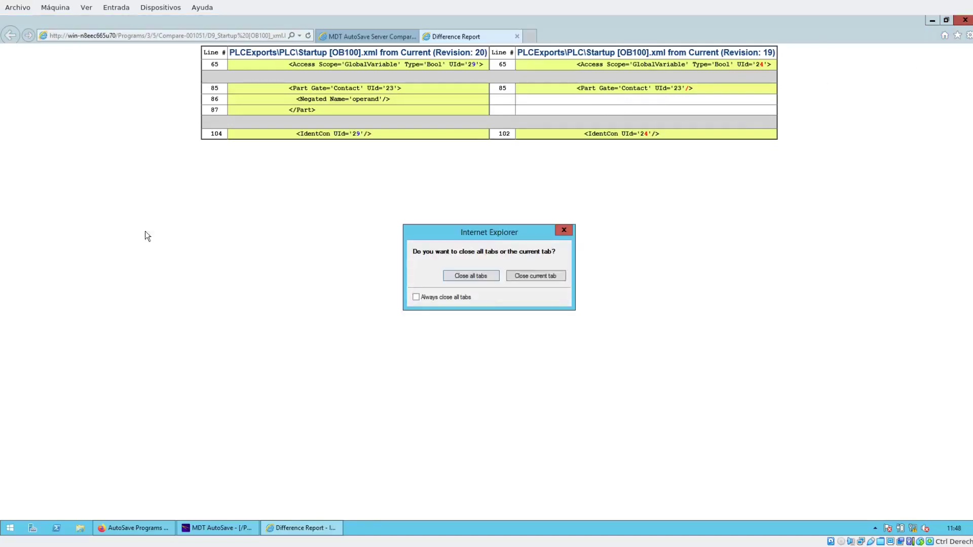
key(Return)
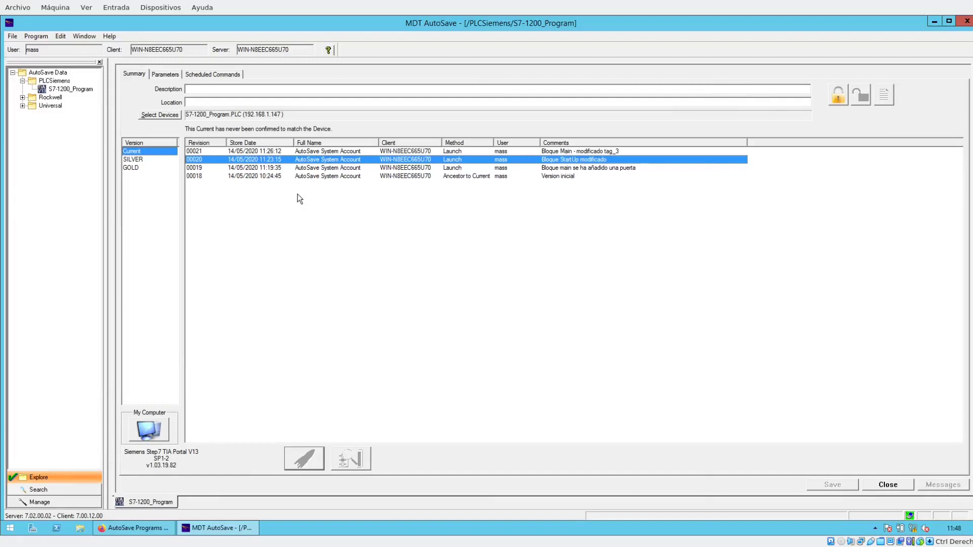
- Check the GOLD version, return to Current and compare revision 00021 to the device via the agent
click(138, 169)
click(139, 152)
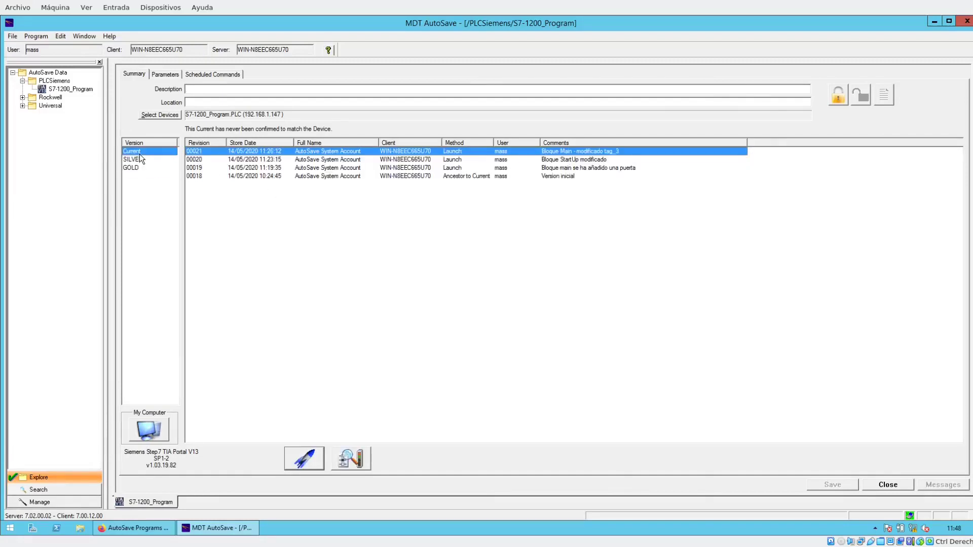
right_click(208, 156)
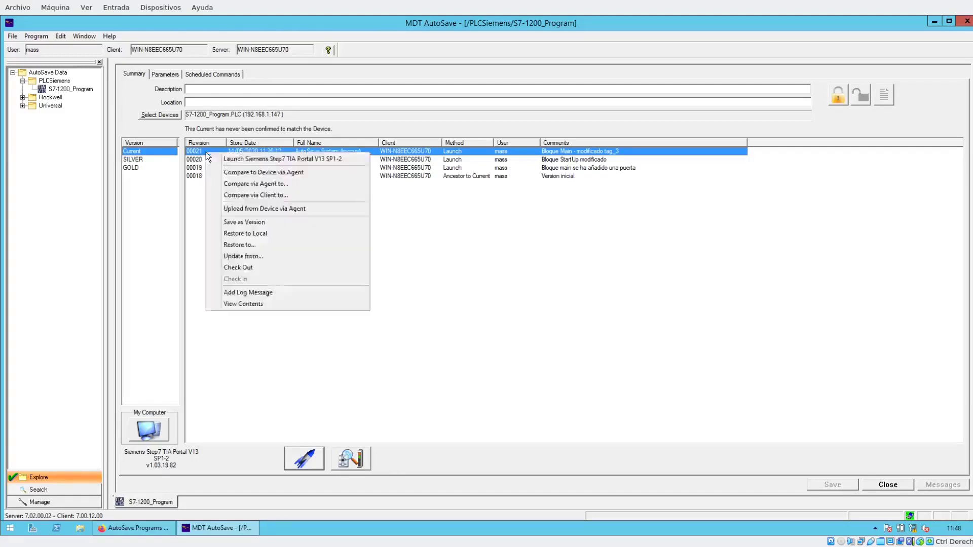
click(266, 173)
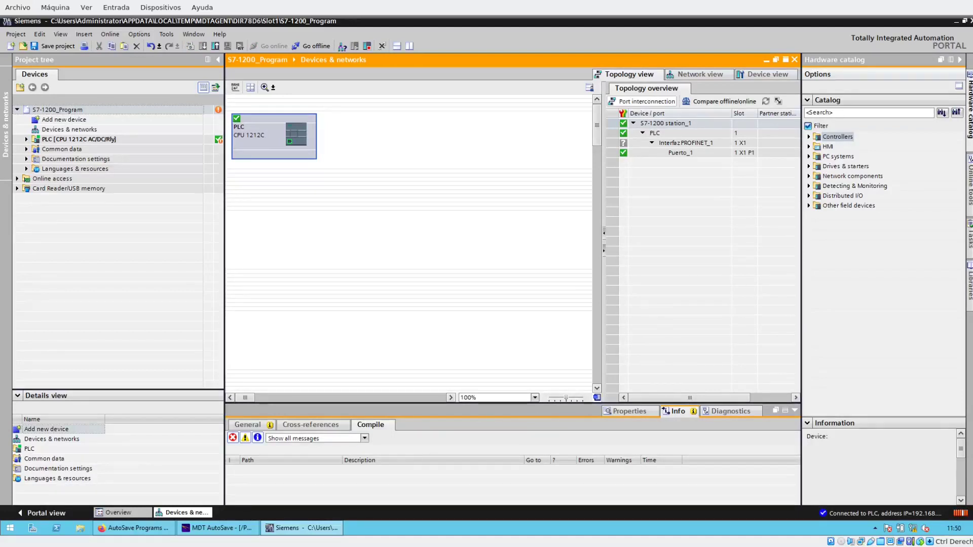
- Upload the PLC's program from the device, accepting replacement of the offline blocks, and save the project after going offline
click(215, 45)
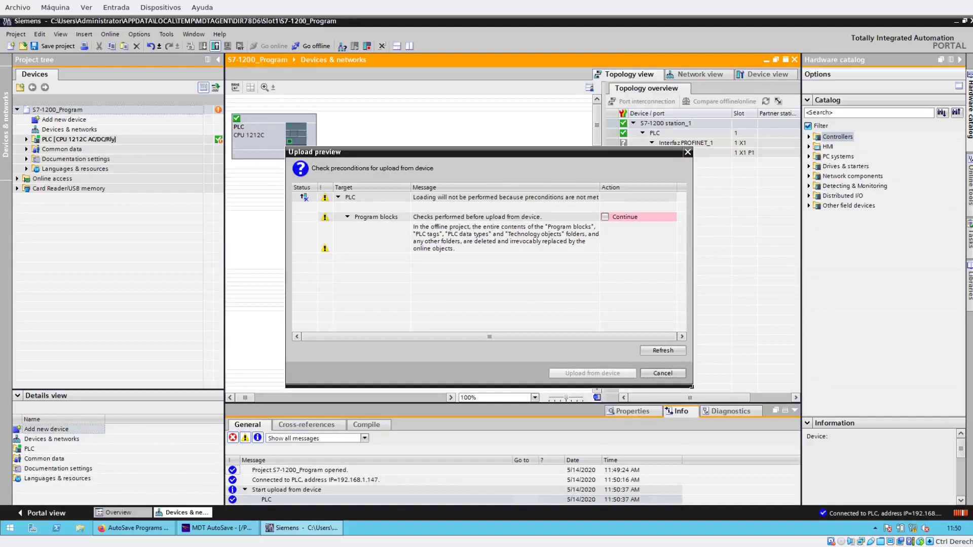
click(605, 217)
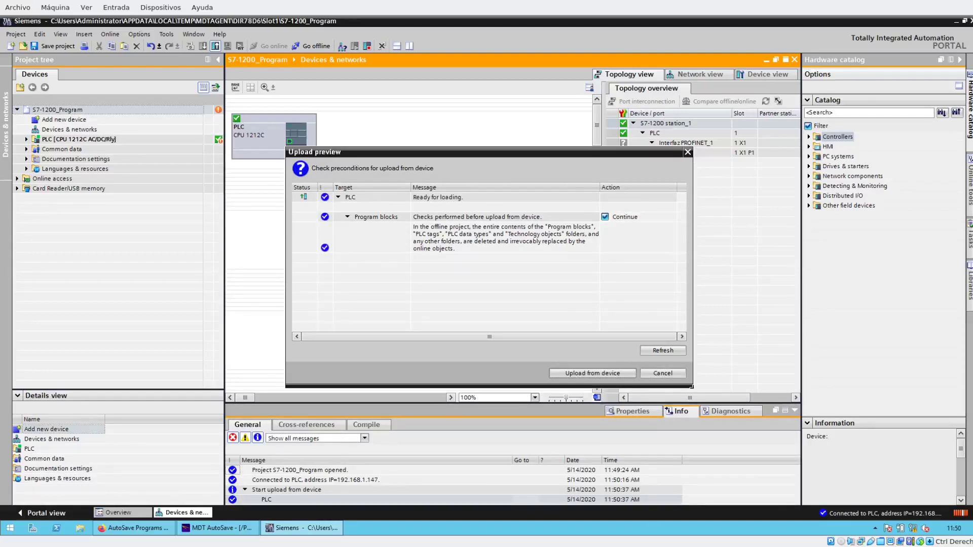
key(Return)
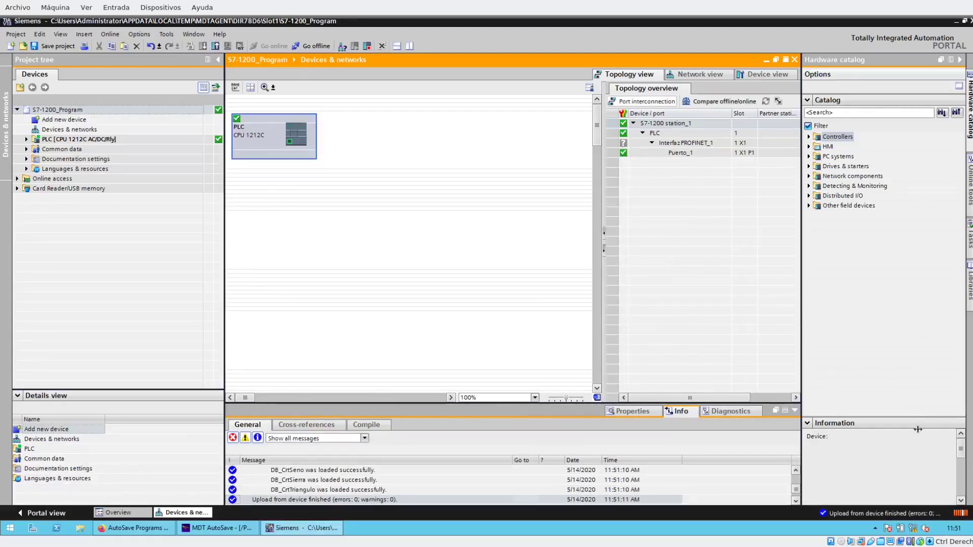
key(ctrl+m)
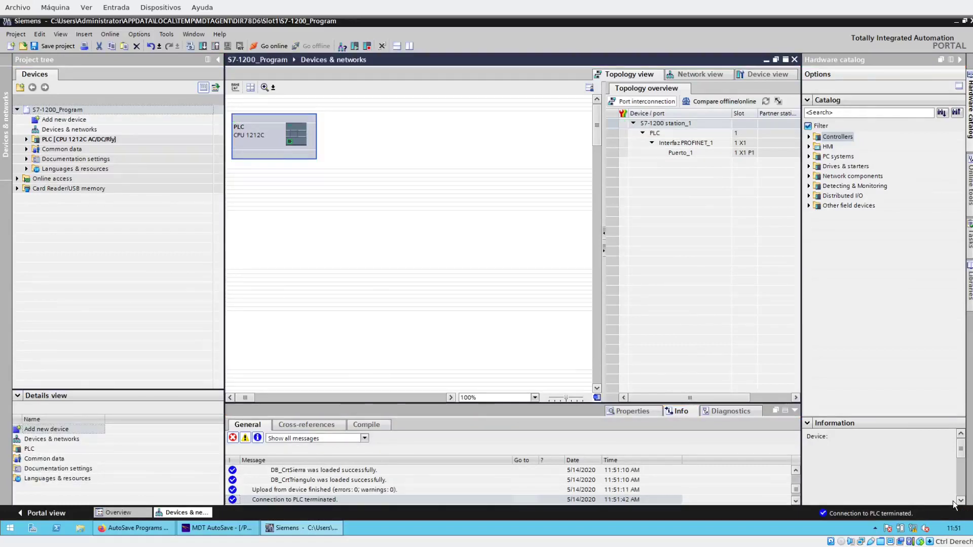
key(ctrl+s)
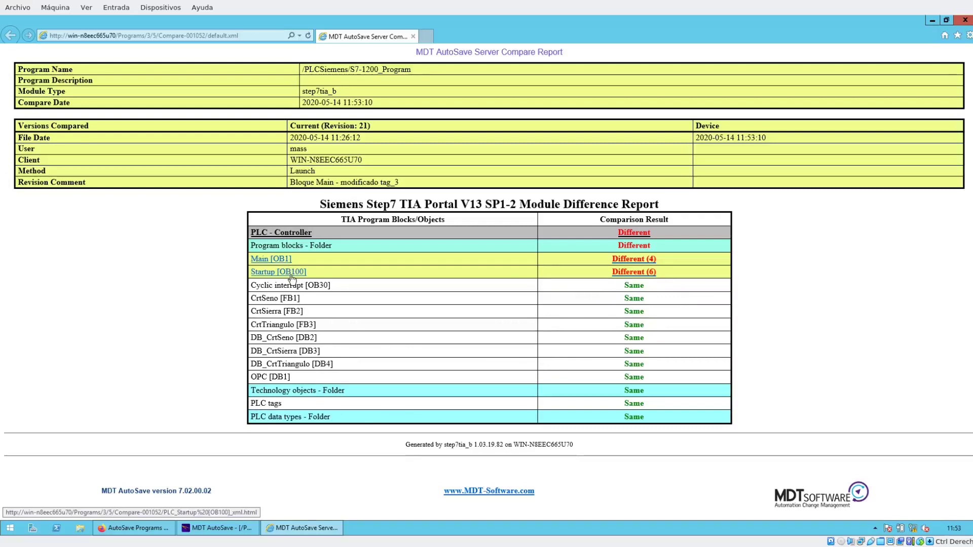
- Examine the Main [OB1] differences between revision 21 and the processor, highlighting the changed gate lines, and close the report
click(625, 264)
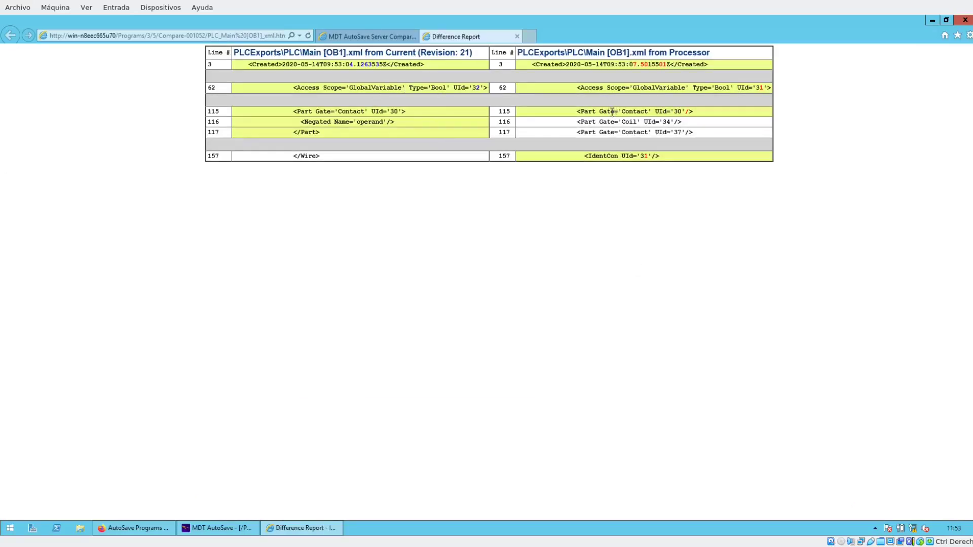
drag(624, 122, 647, 132)
drag(353, 122, 417, 127)
drag(599, 130, 629, 122)
click(632, 126)
key(alt+F4)
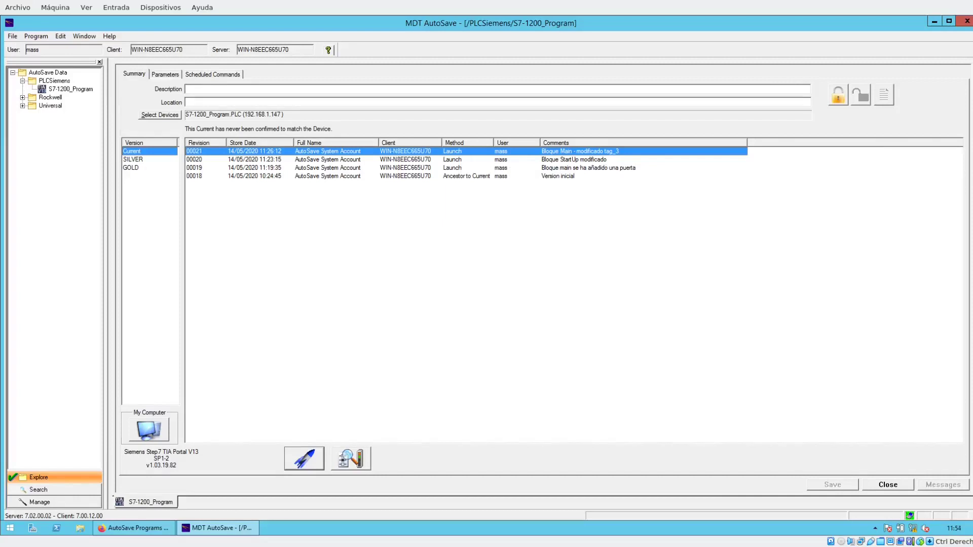
- Switch to the AutoSave Command Group Editor, sign in with the account password and open the Comparativa_Siemens command group
click(934, 24)
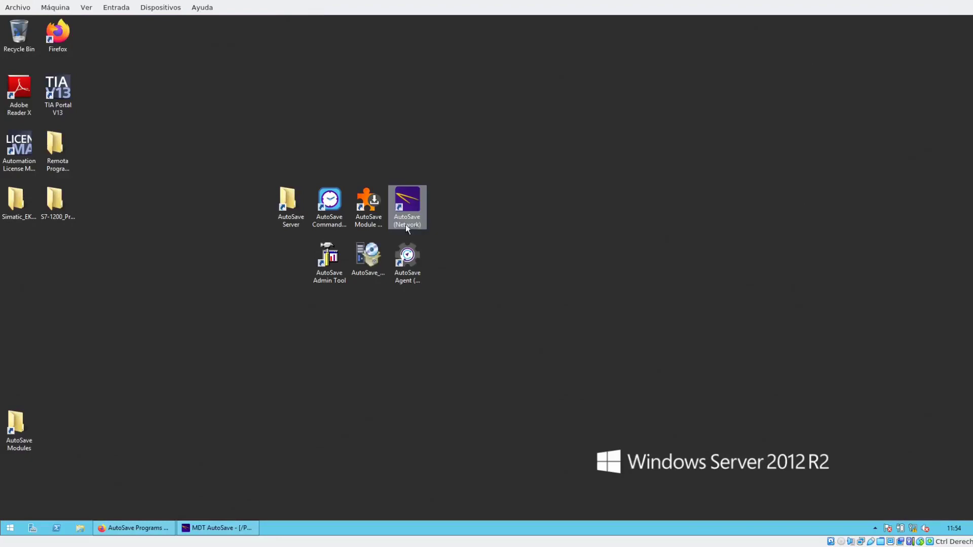
click(338, 209)
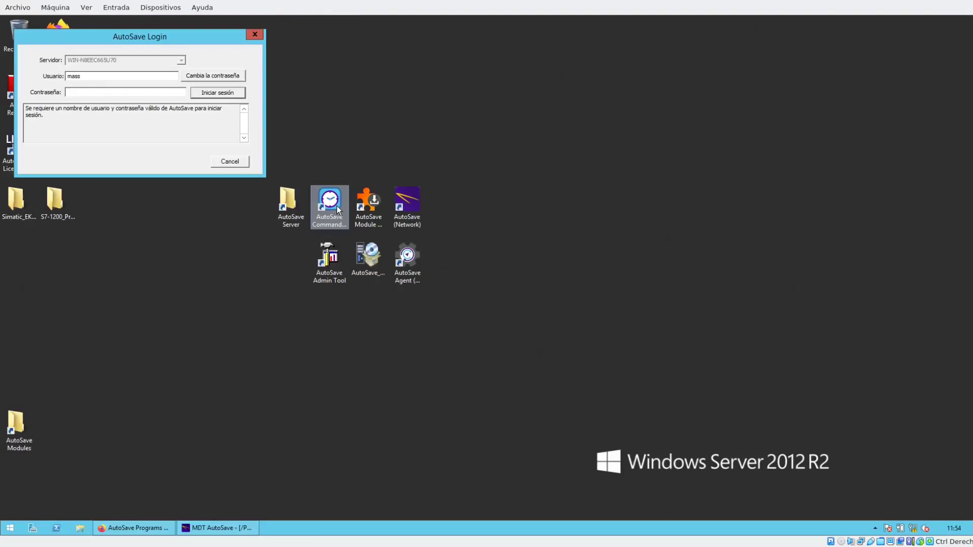
text(********)
key(Return)
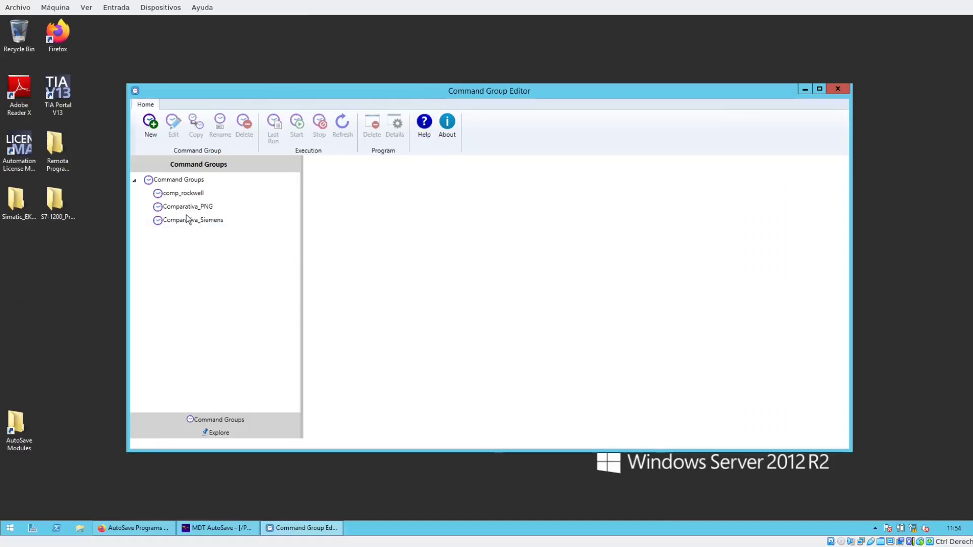
double_click(210, 224)
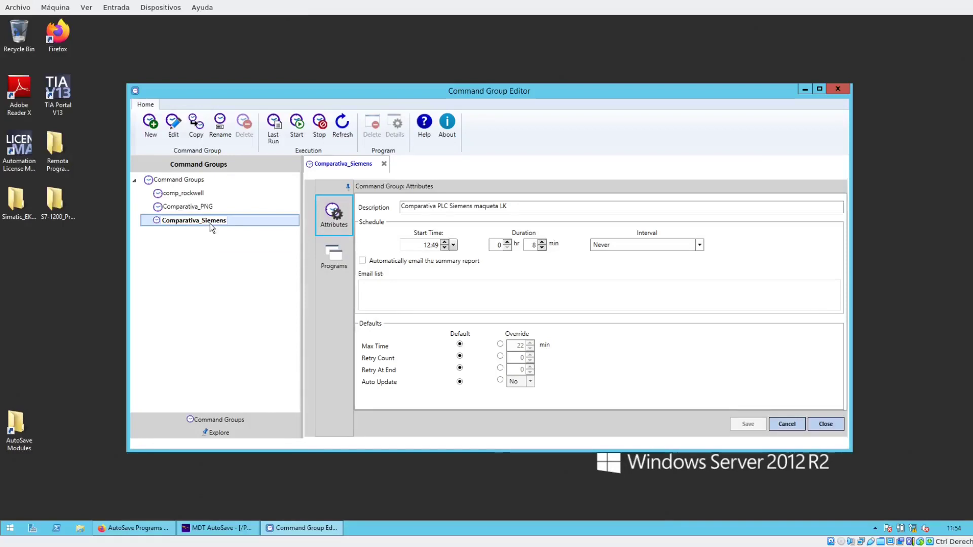
- Check the group's program list and try the schedule intervals Other - Tue, Thur & Sat and Daily, browsing the monthly options
click(338, 256)
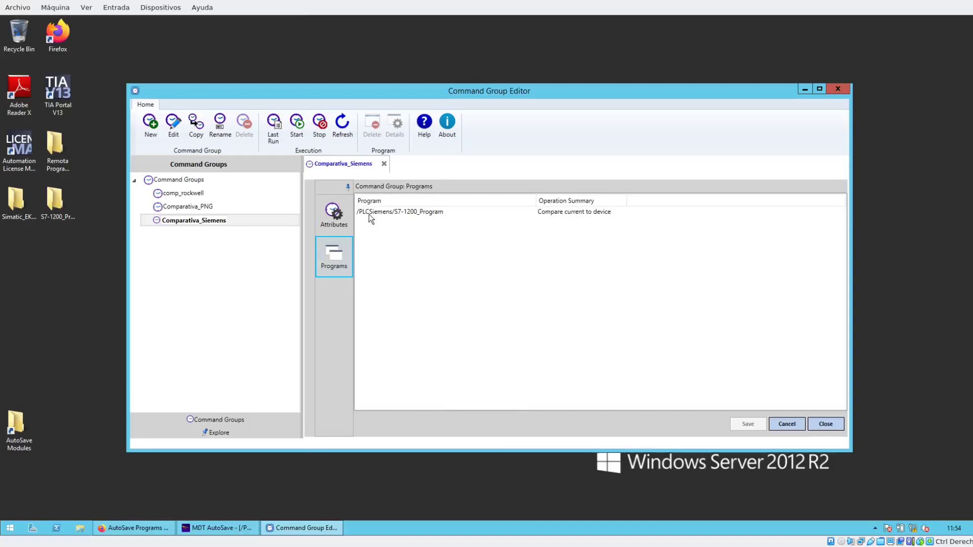
click(339, 215)
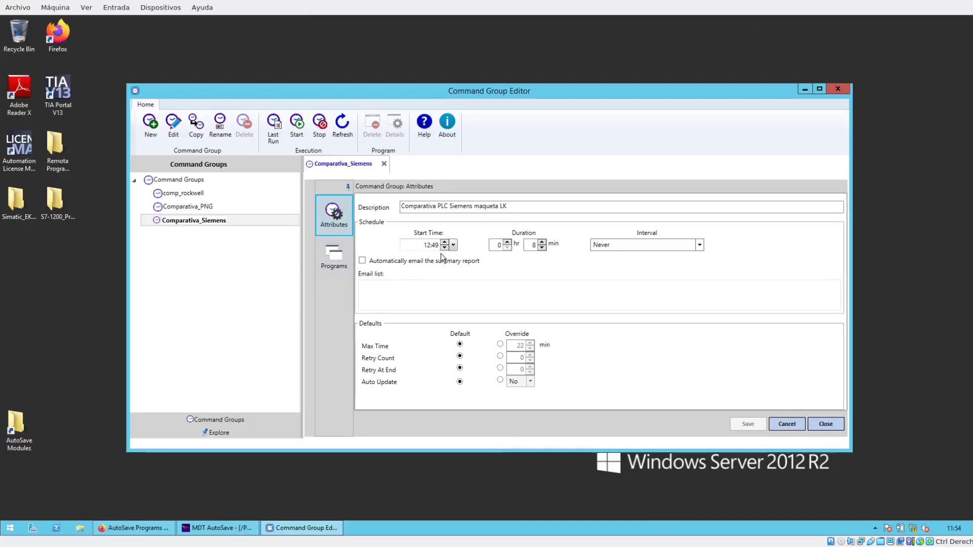
click(628, 247)
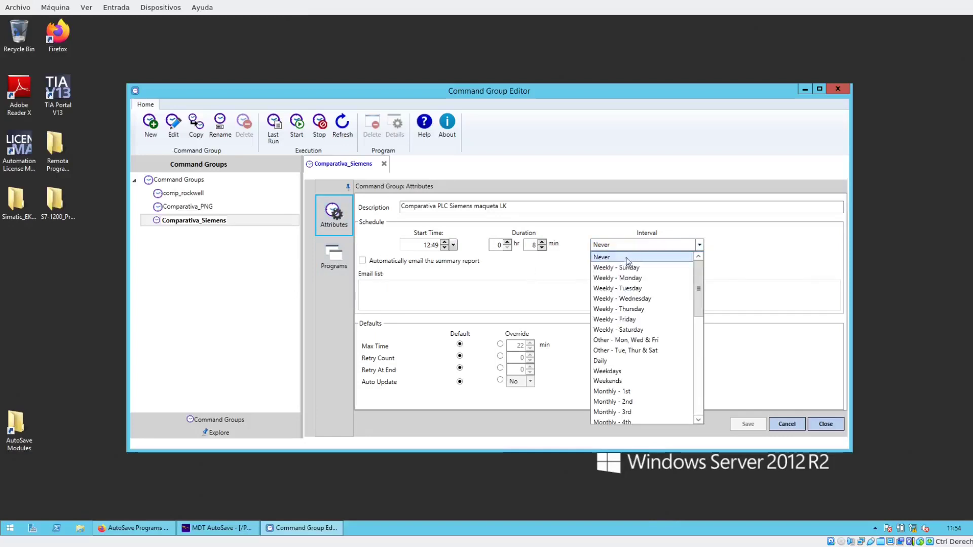
click(641, 351)
click(653, 246)
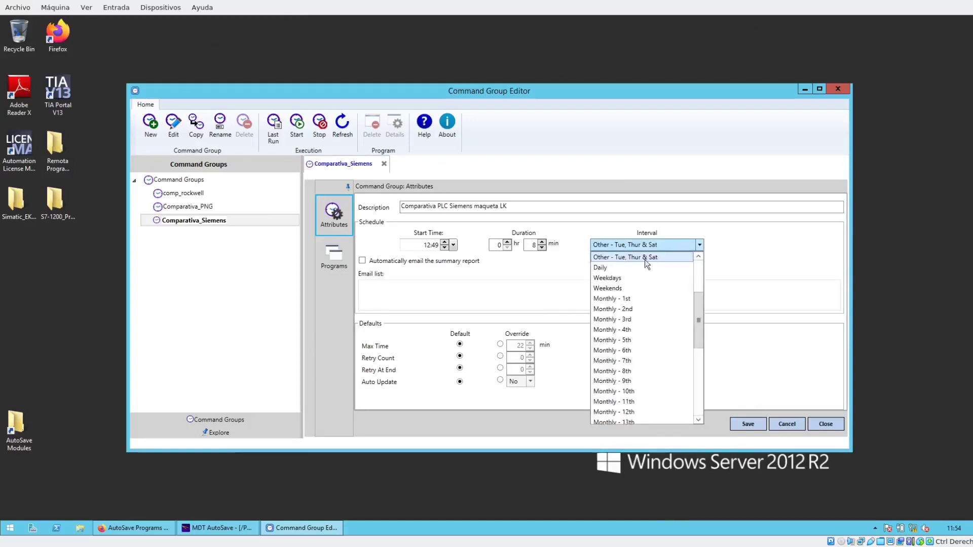
click(601, 268)
click(610, 248)
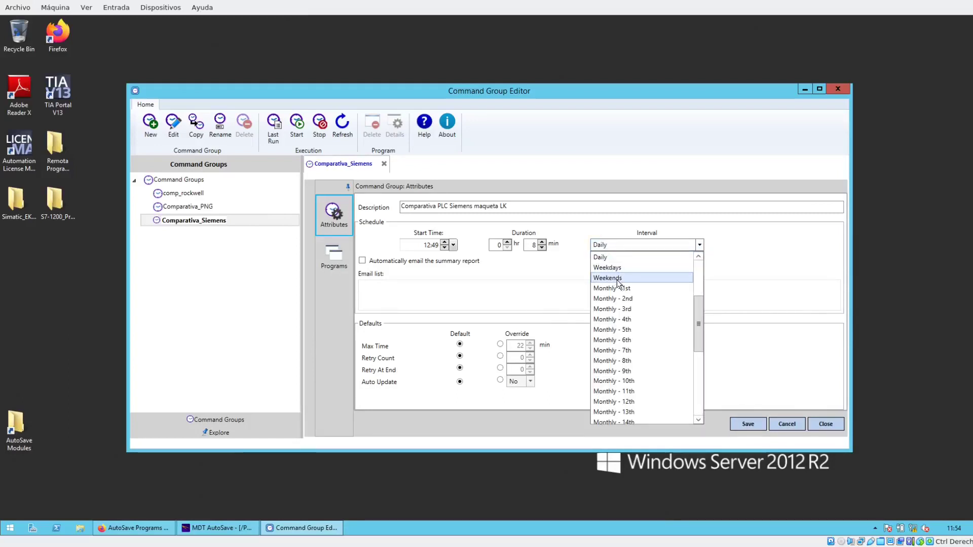
scroll(632, 295, down, 6)
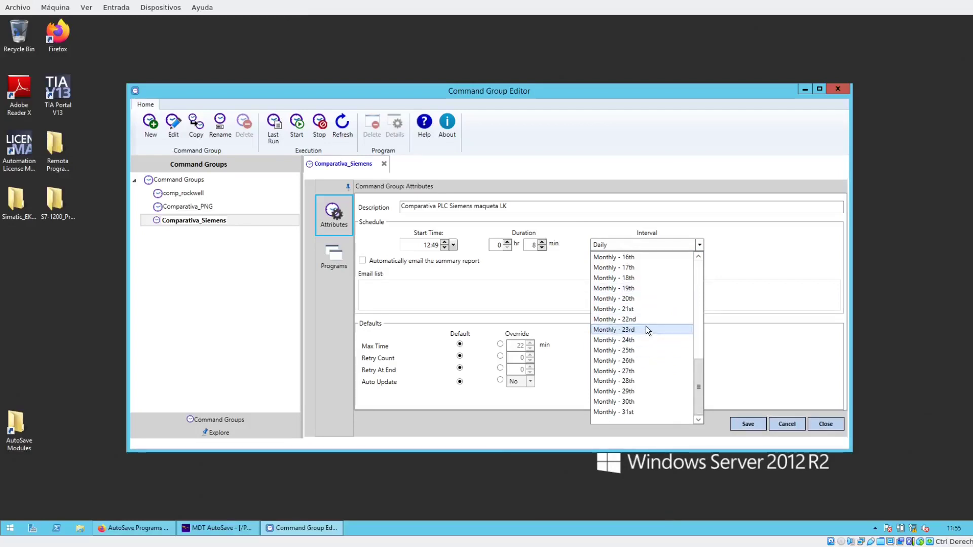
click(554, 262)
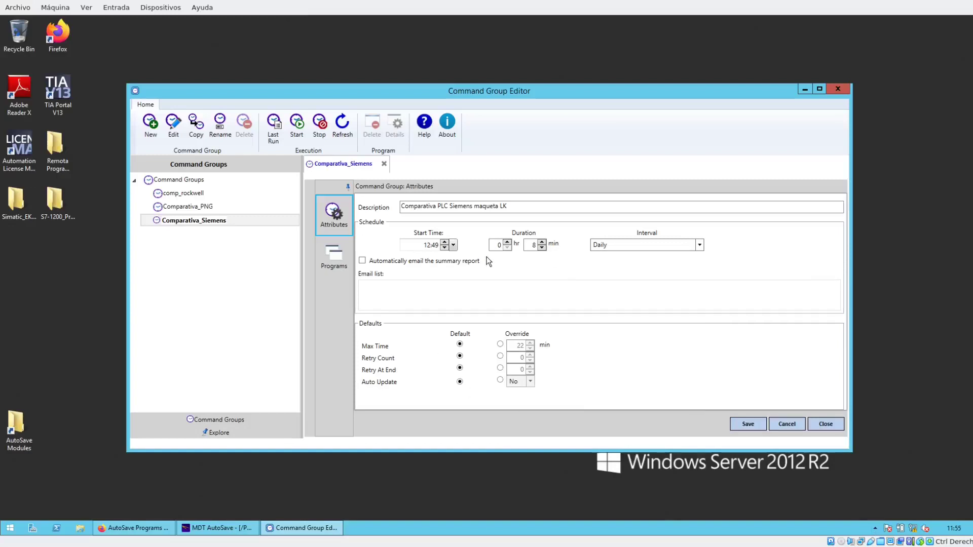
- Open the S7-1200_Program properties and try the Compare current to version and Compare device to version operations before reselecting Compare current to device
click(340, 256)
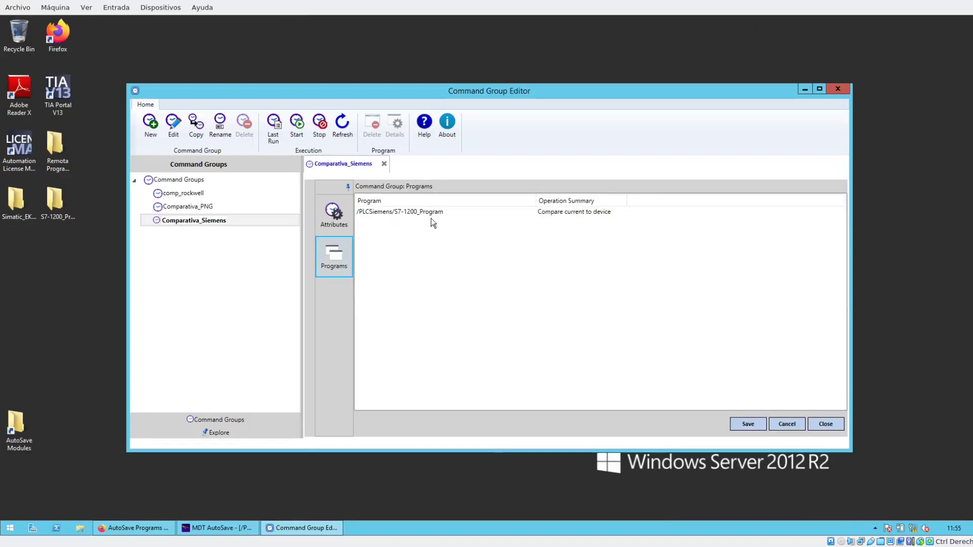
double_click(396, 213)
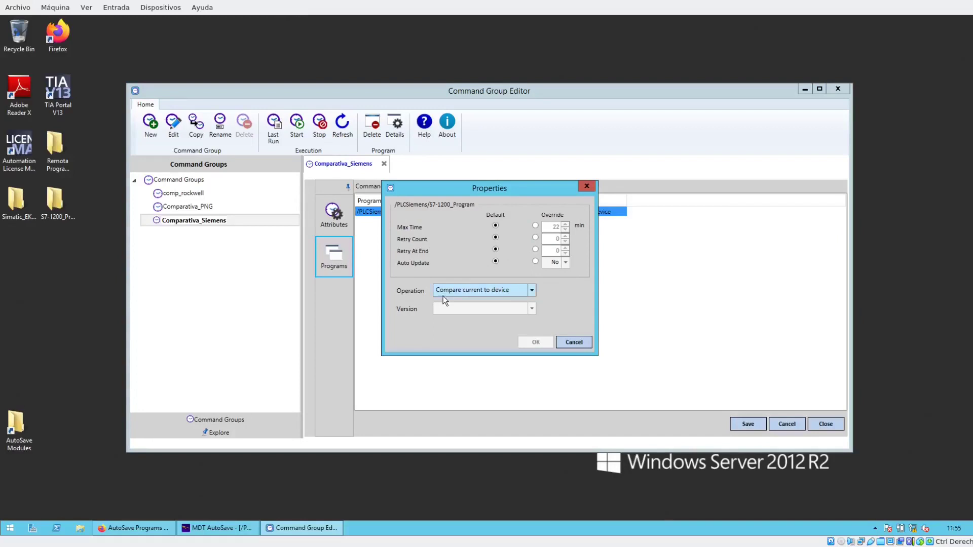
click(517, 291)
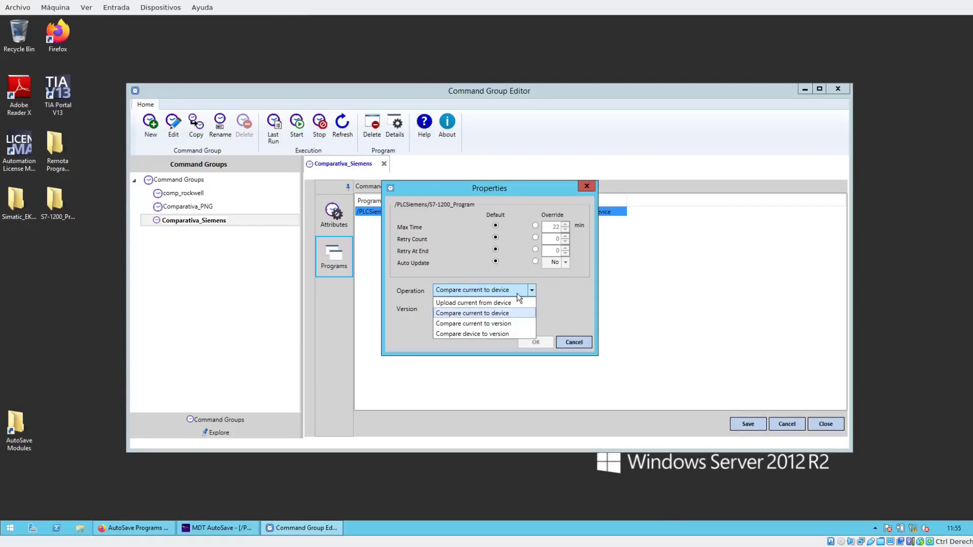
click(512, 324)
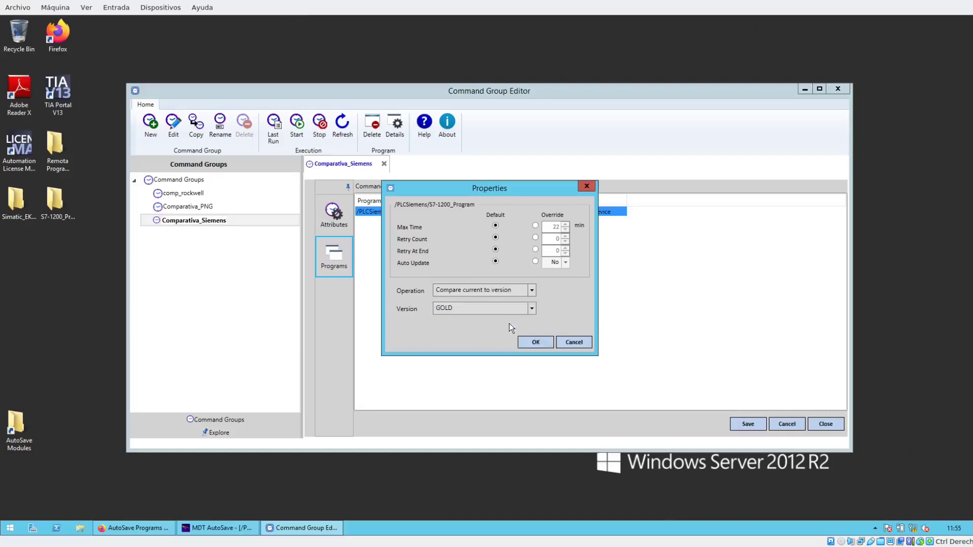
click(445, 309)
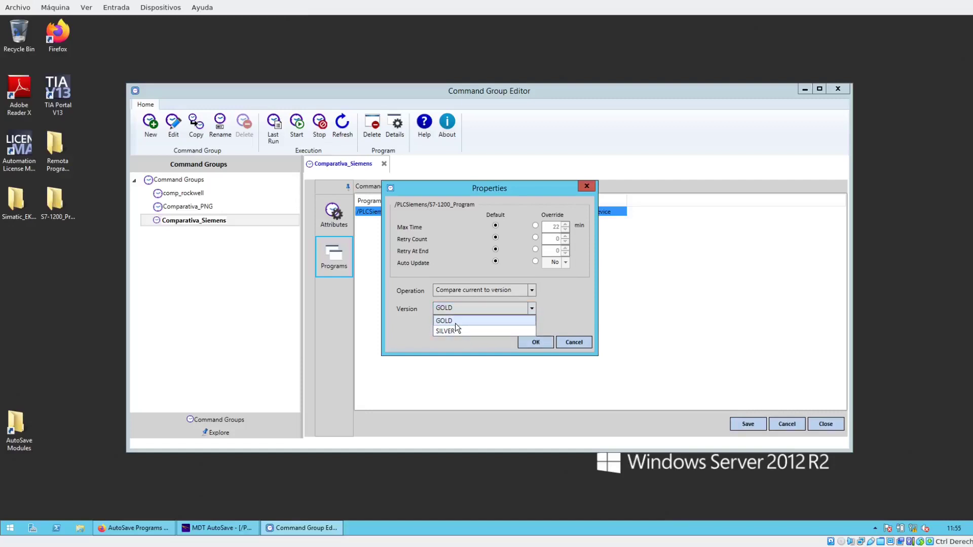
click(464, 293)
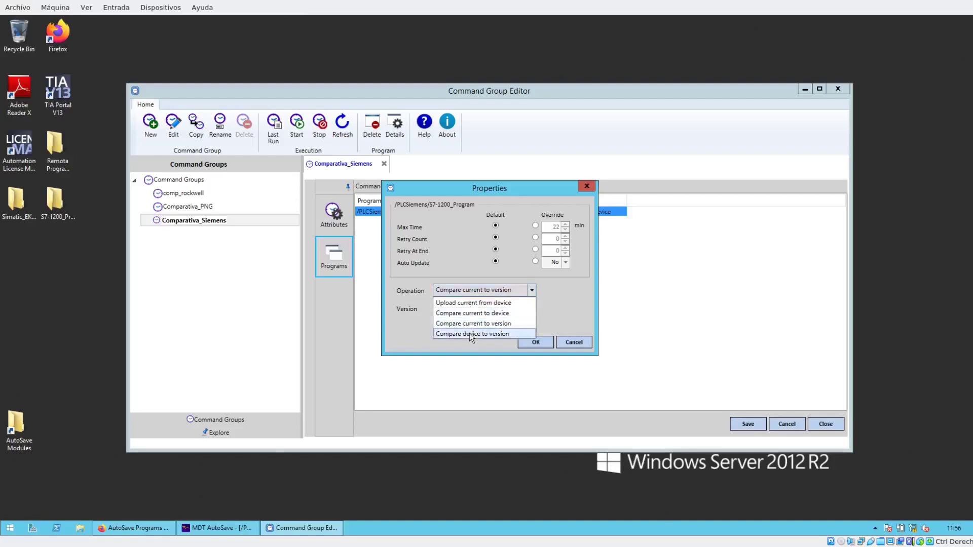
click(470, 333)
click(468, 308)
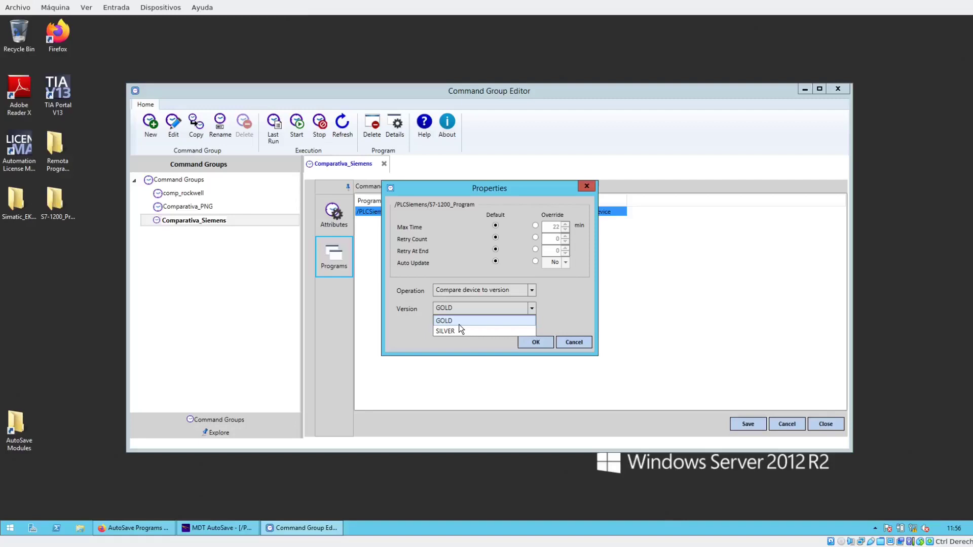
click(472, 295)
click(473, 291)
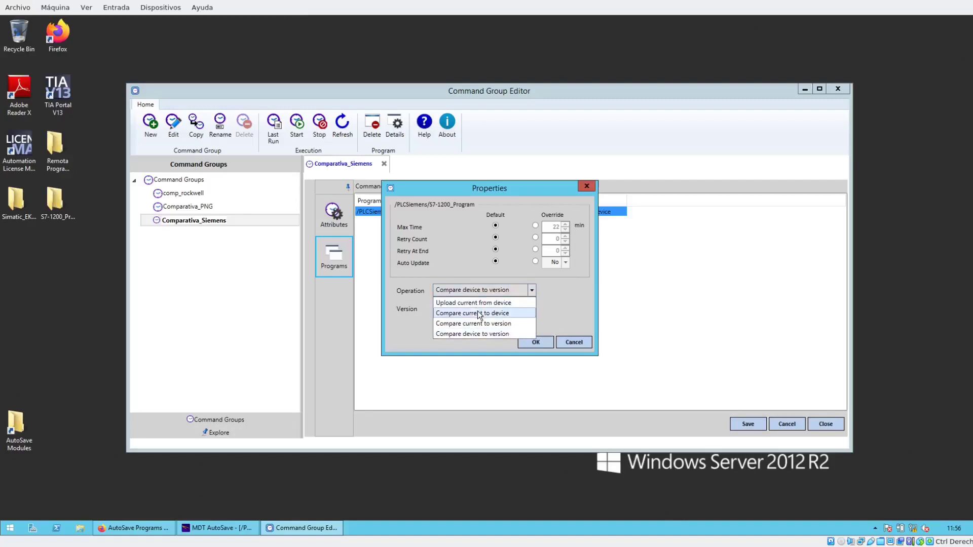
click(479, 311)
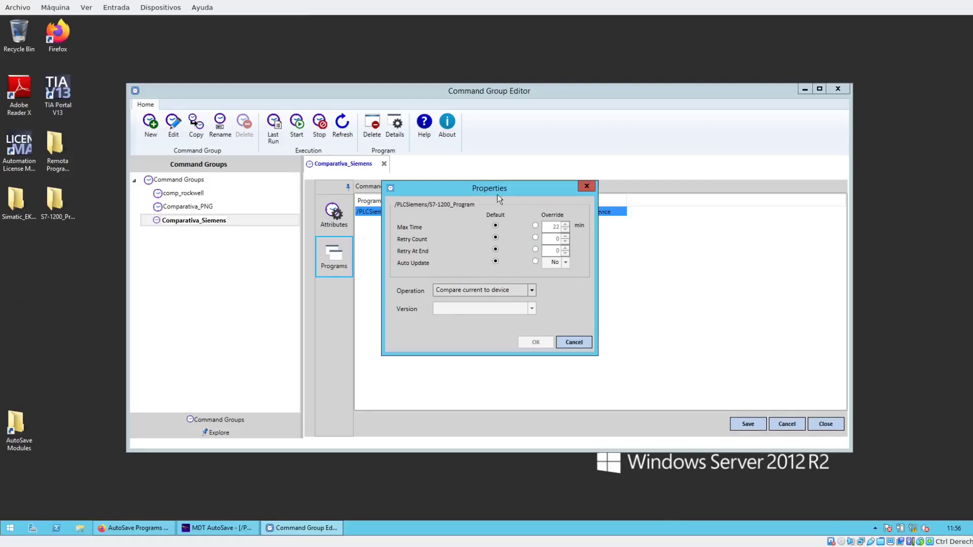
- Try the Max Time, Retry Count and Auto Update overrides for the S7-1200 program and cancel its properties
click(534, 226)
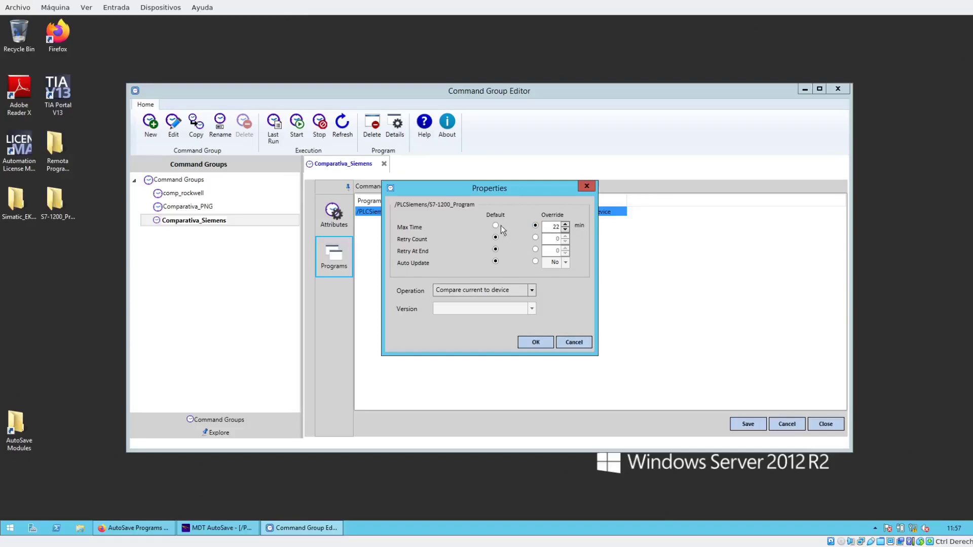
click(535, 238)
click(495, 238)
click(499, 226)
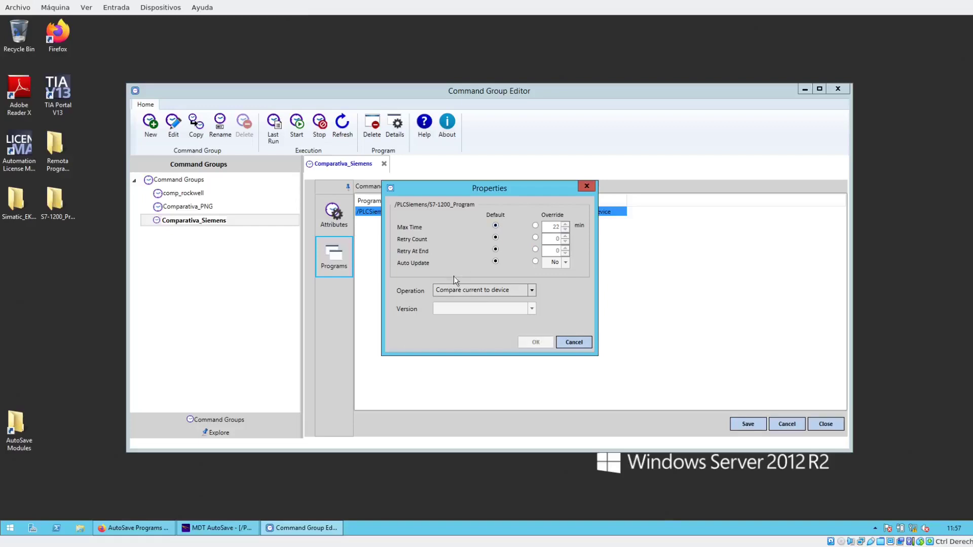
click(535, 261)
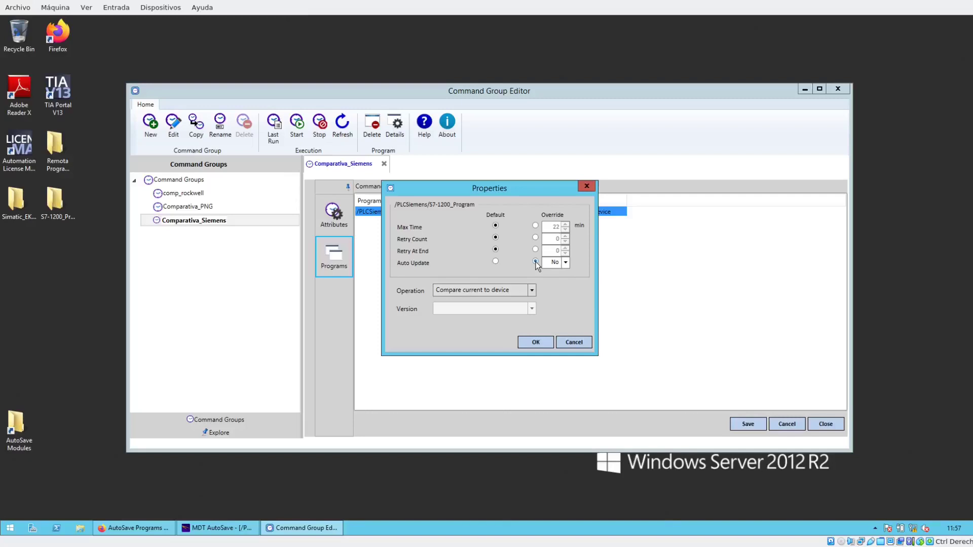
click(476, 293)
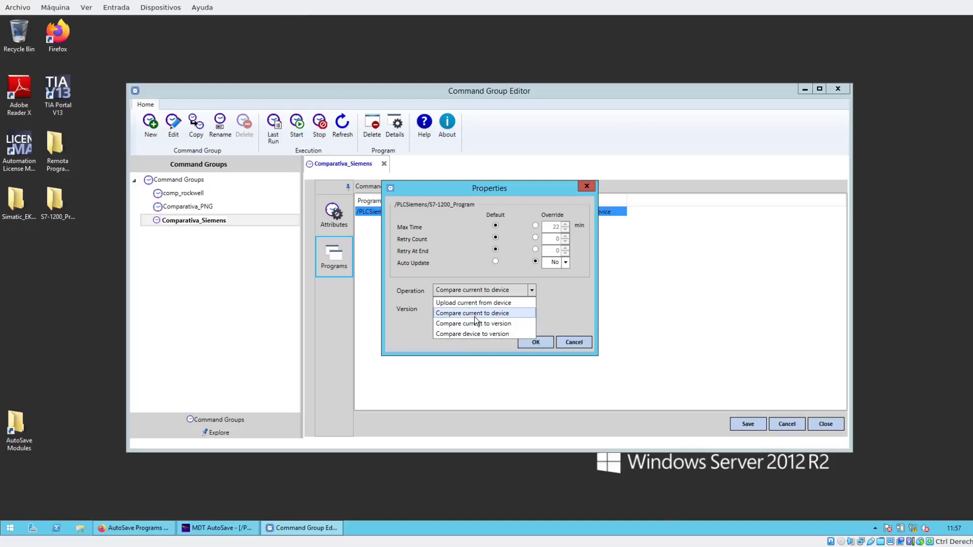
click(475, 314)
click(568, 343)
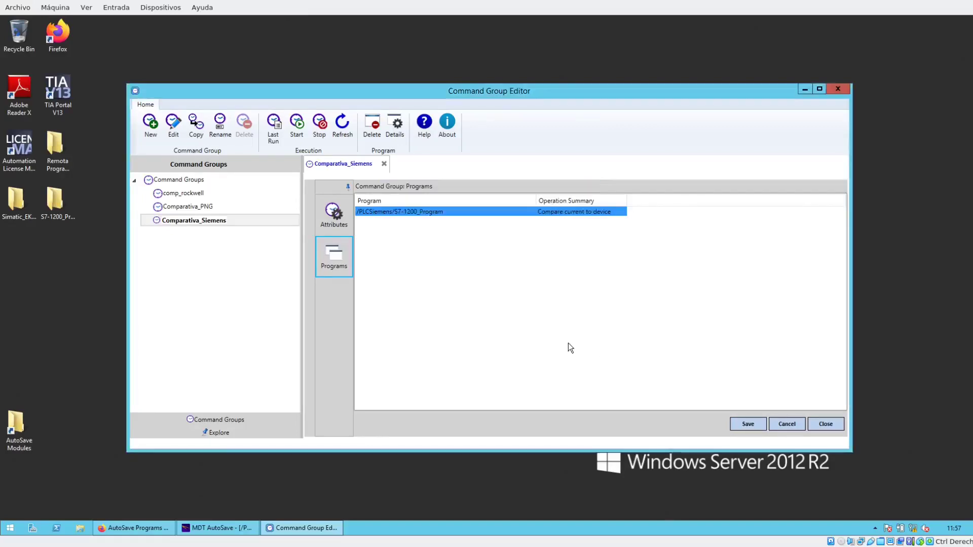
double_click(384, 211)
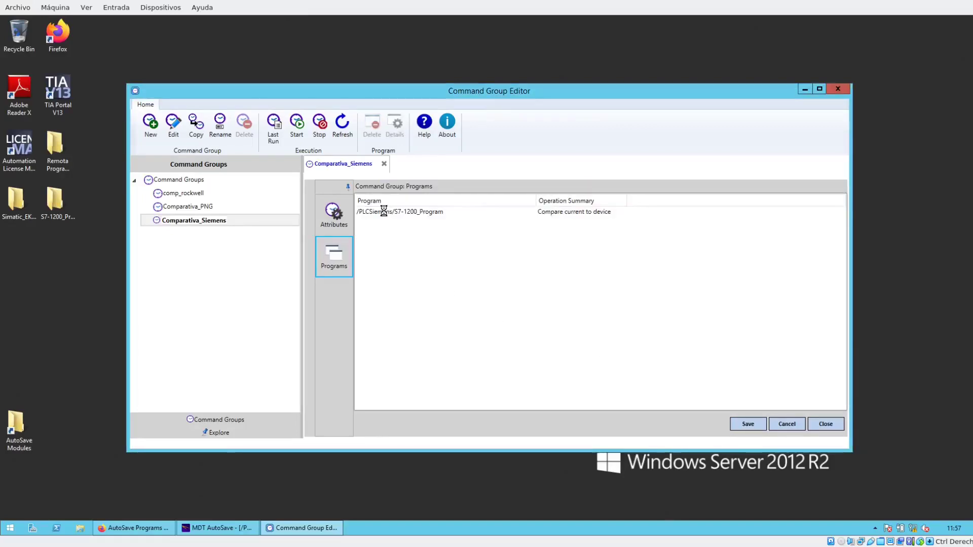
click(568, 341)
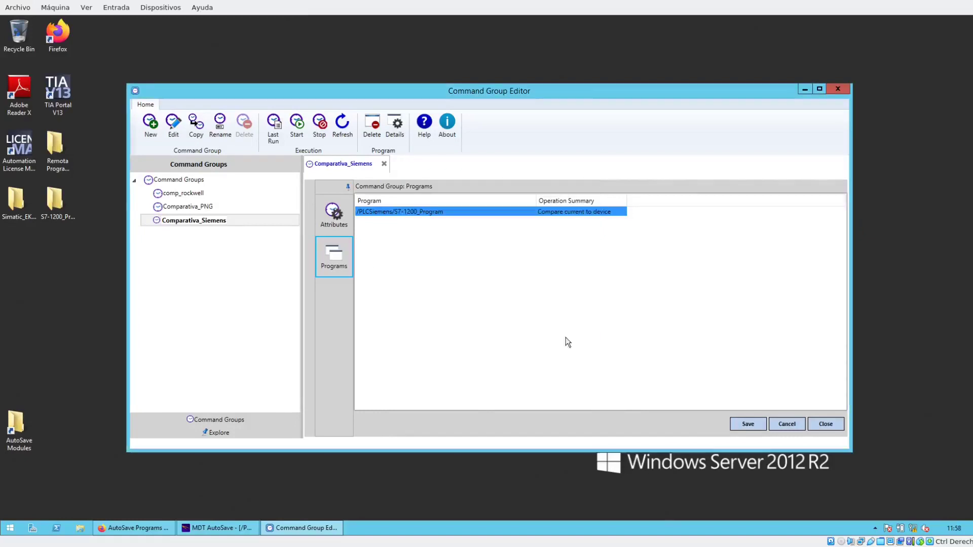
- Set the command group's schedule interval to Never and run Comparativa_Siemens, accepting the confirmation
click(334, 214)
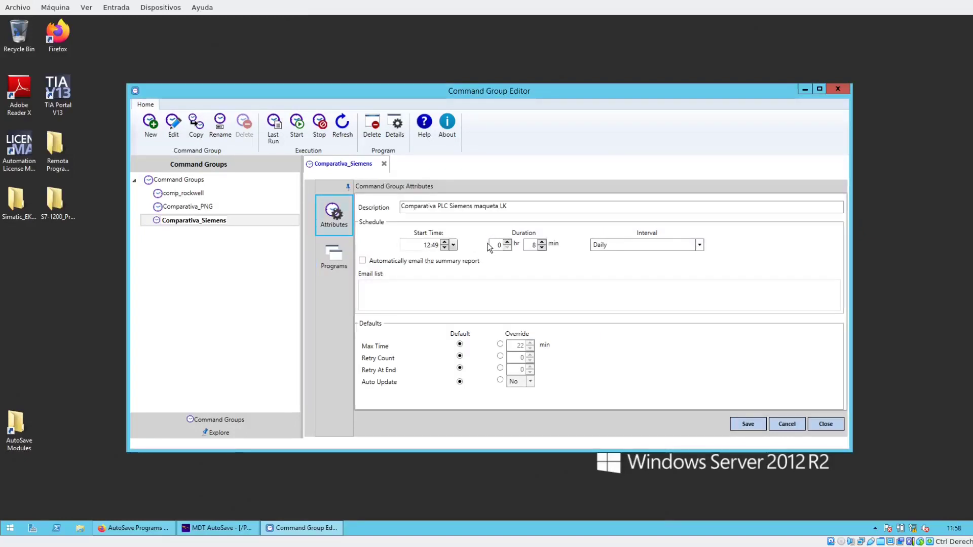
click(619, 245)
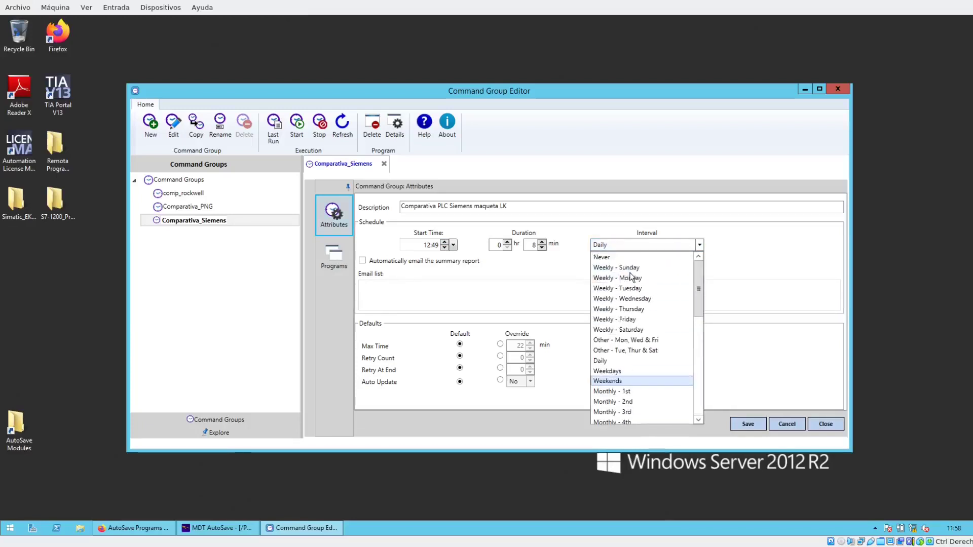
click(610, 257)
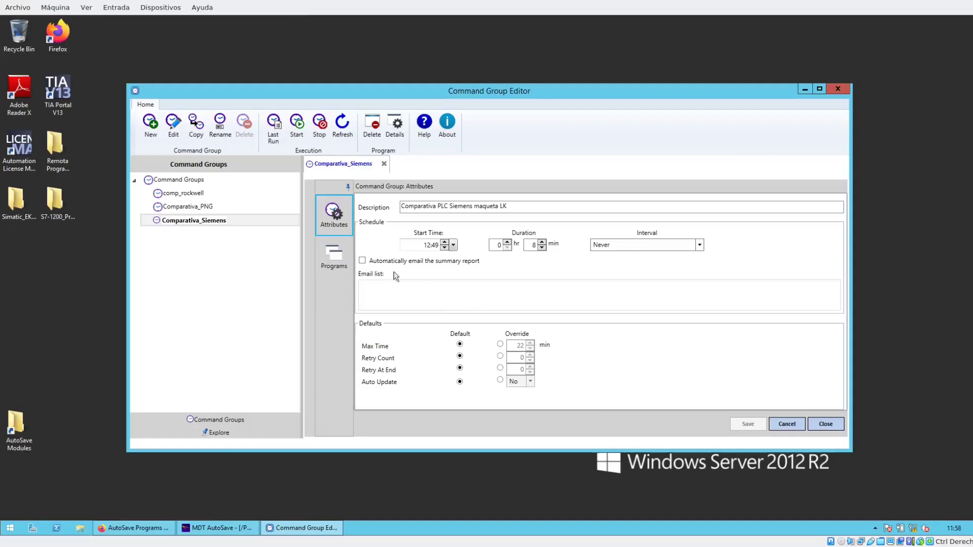
click(297, 135)
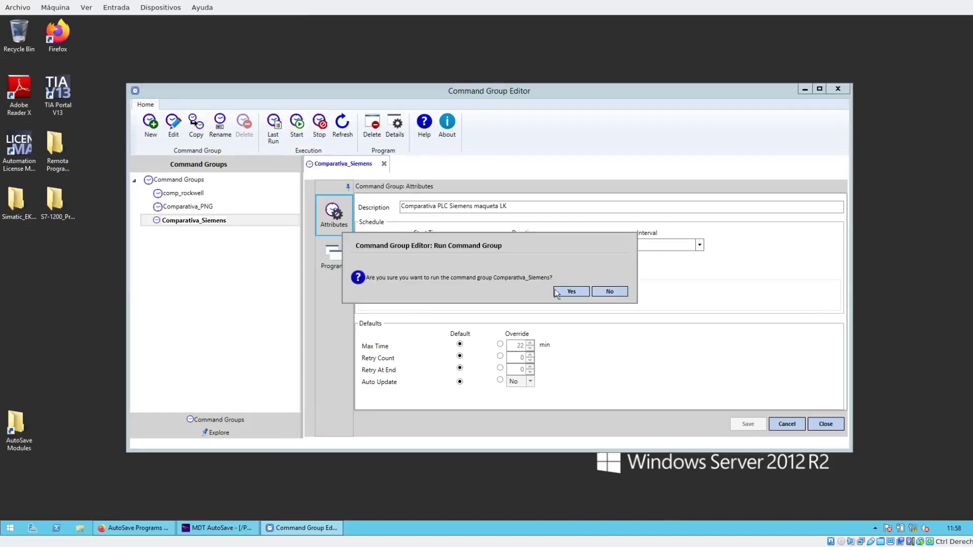
click(570, 292)
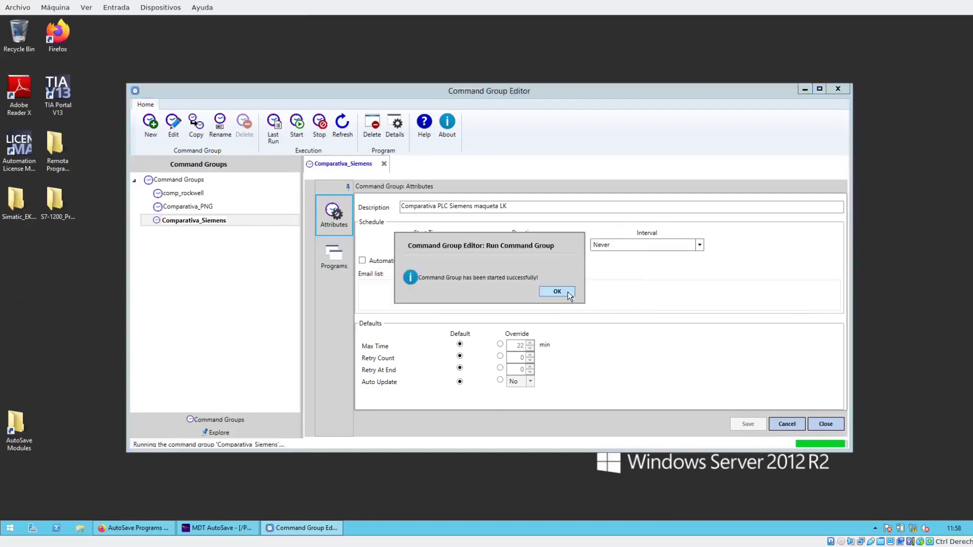
click(569, 293)
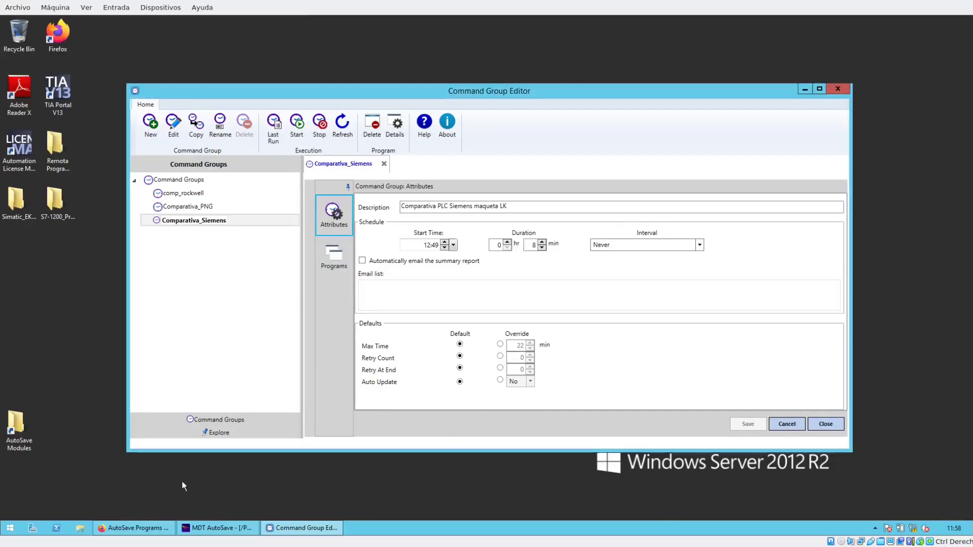
- Upload the PLC's program from the device in TIA Portal, accepting replacement of the offline program blocks, and close the project
mouse_move(135, 528)
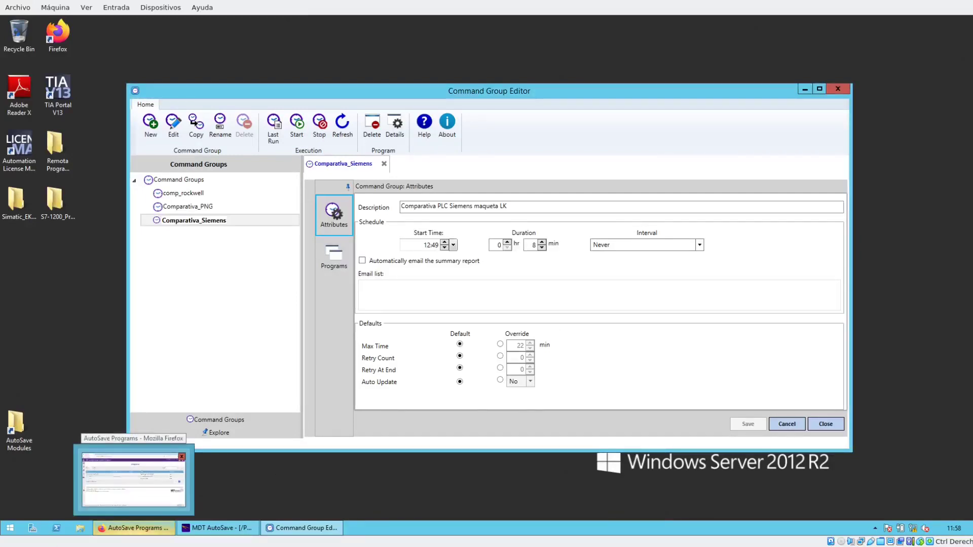
click(311, 467)
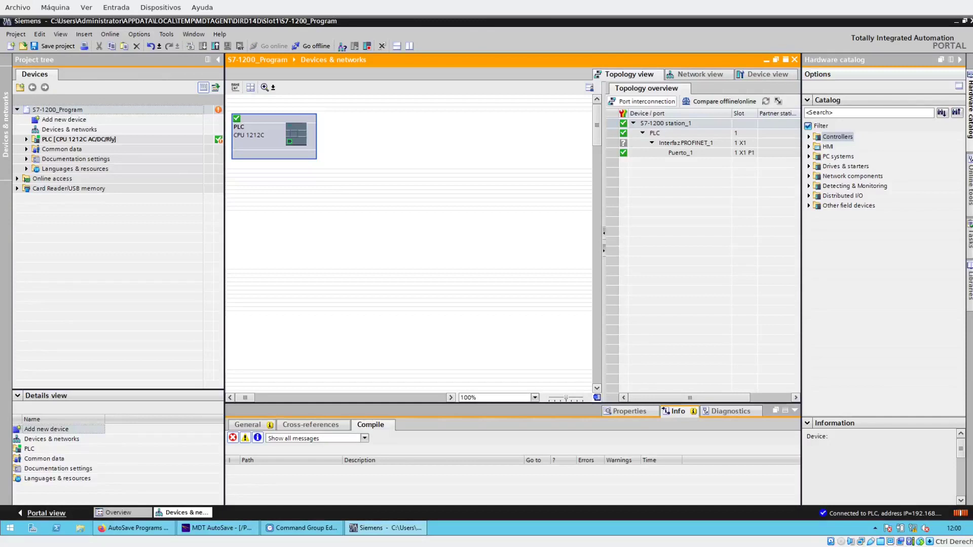
click(215, 46)
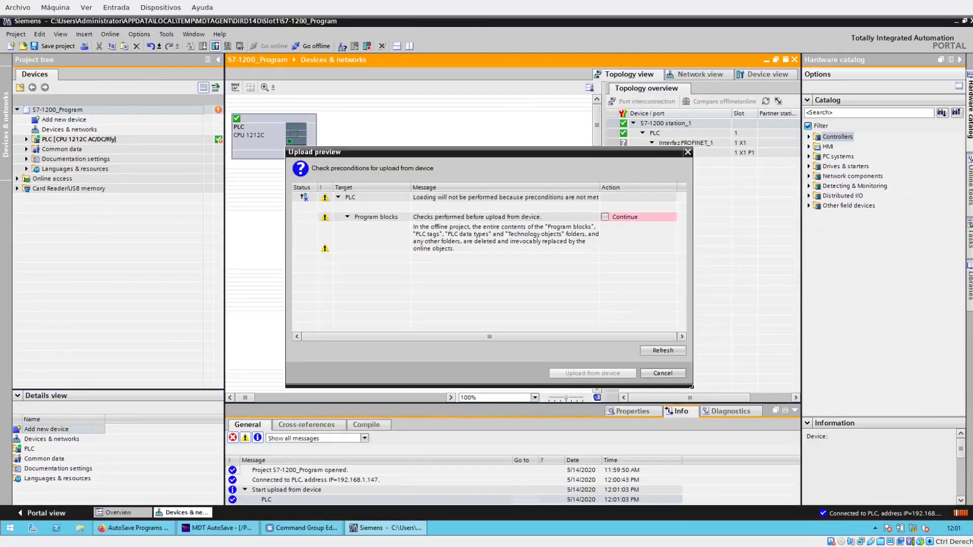
click(604, 216)
key(Return)
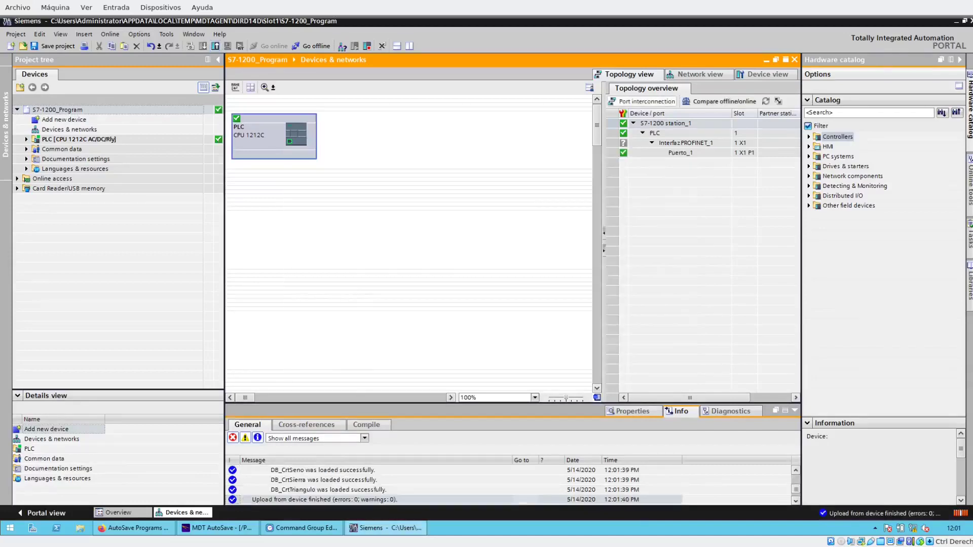
key(ctrl+w)
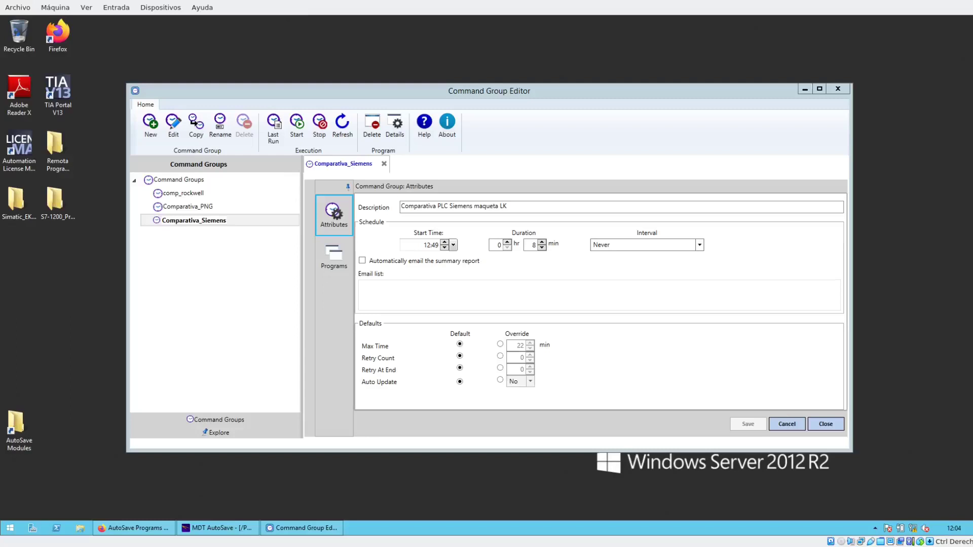
- Switch to the AutoSave Portal in Firefox and view the server commands of /PLCSiemens/S7-1200_Program, checking when the latest comparison finished
click(139, 527)
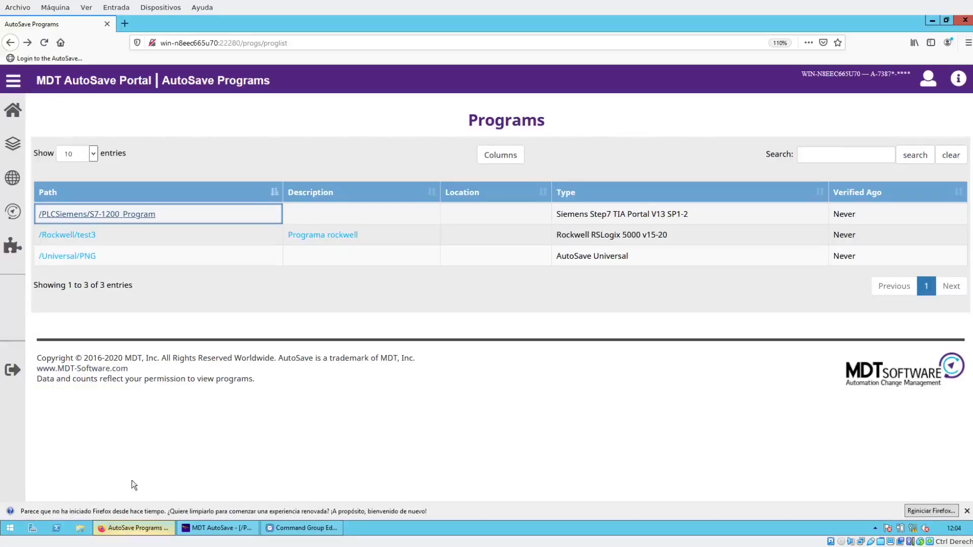
click(87, 215)
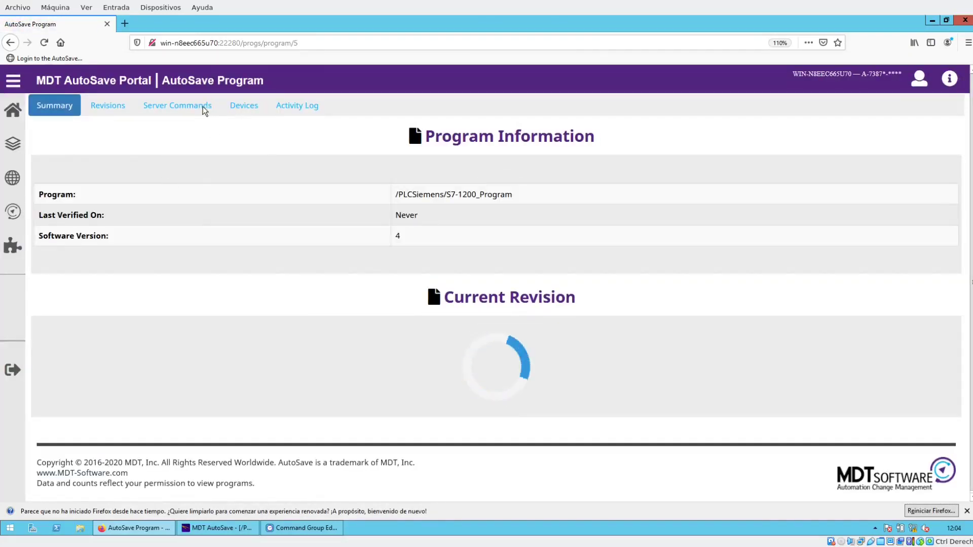
click(189, 107)
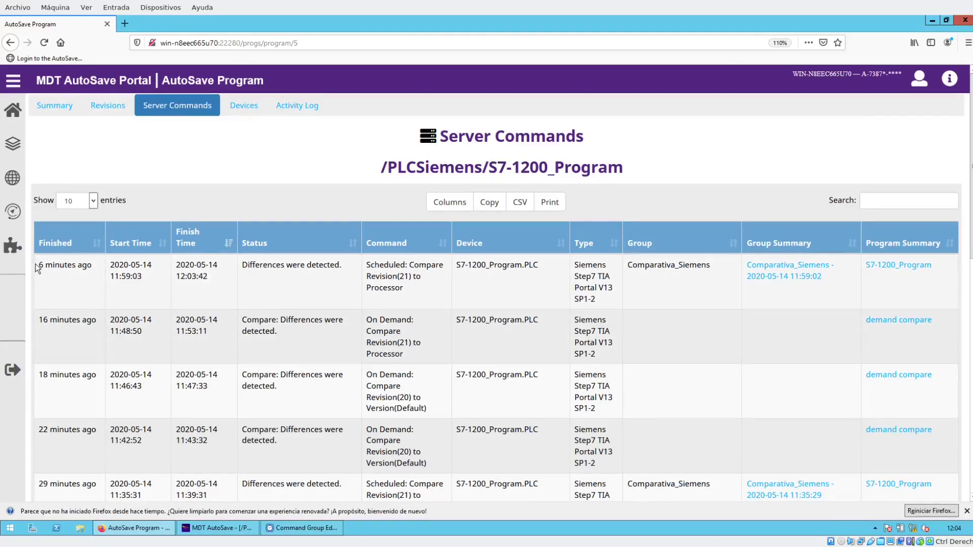
drag(39, 265, 88, 264)
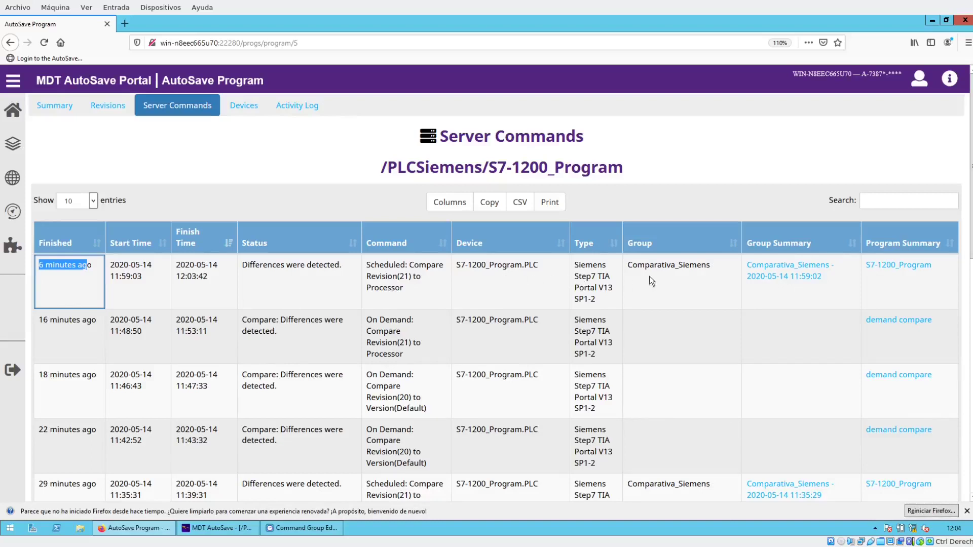
click(766, 273)
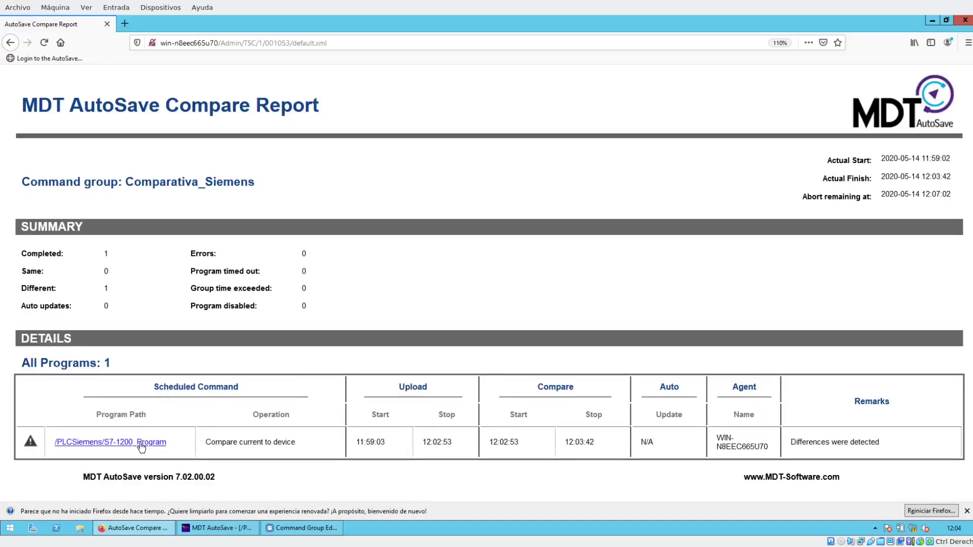
click(141, 444)
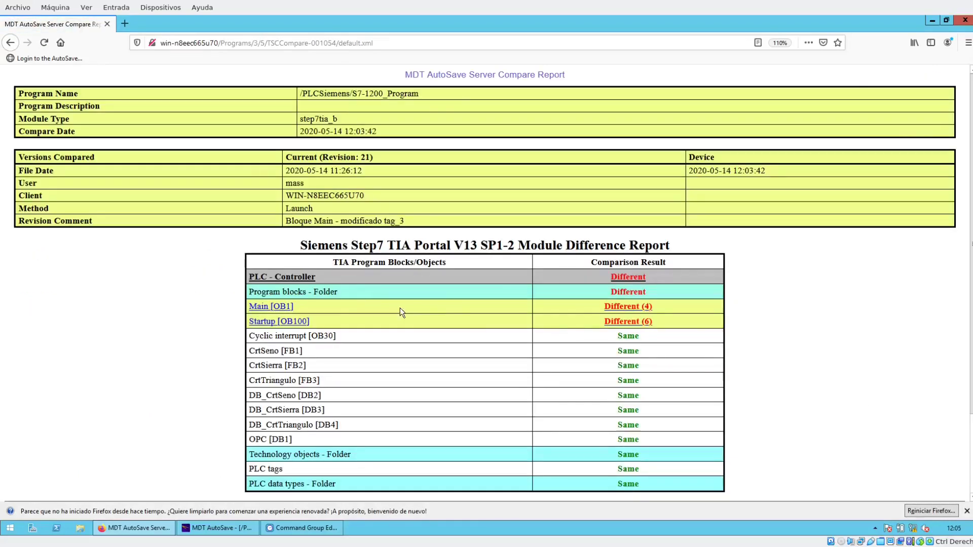
click(614, 307)
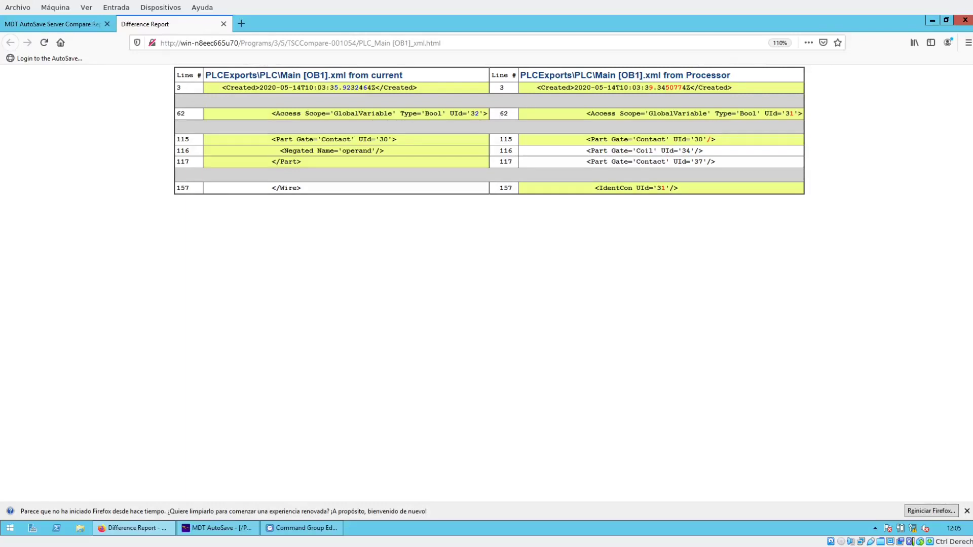
- Switch to TIA Portal and open the existing project S7-1200_Program from C:\AutoSave\temp\S7TIAProjects
click(280, 529)
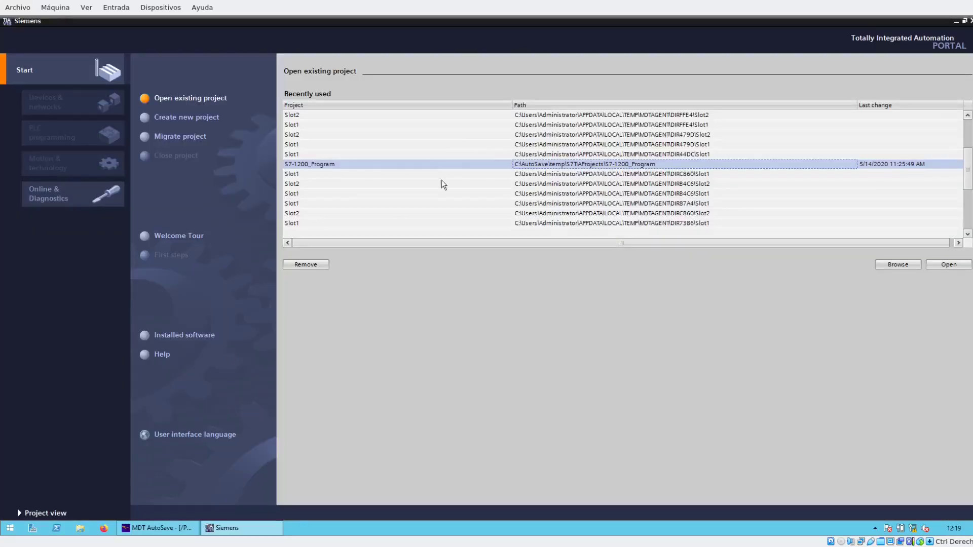
click(316, 167)
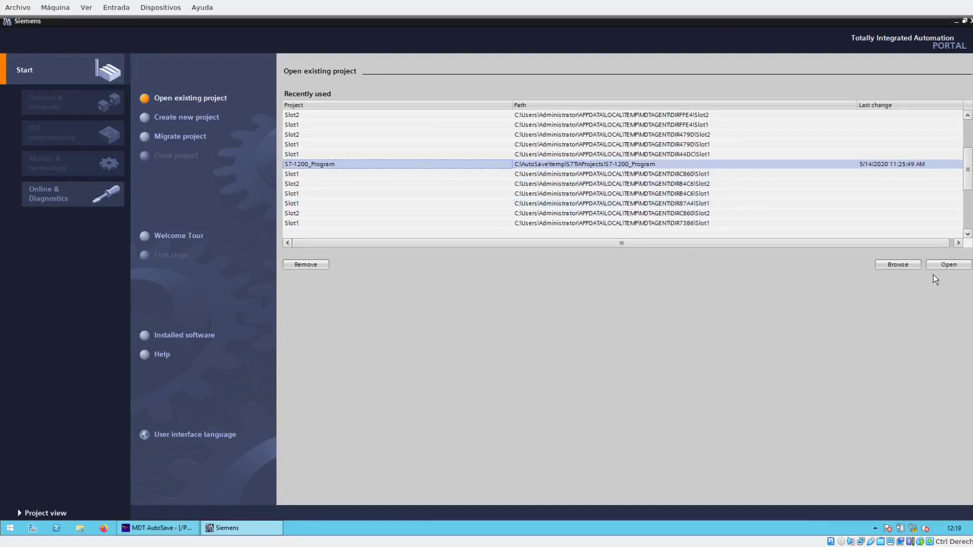
click(944, 266)
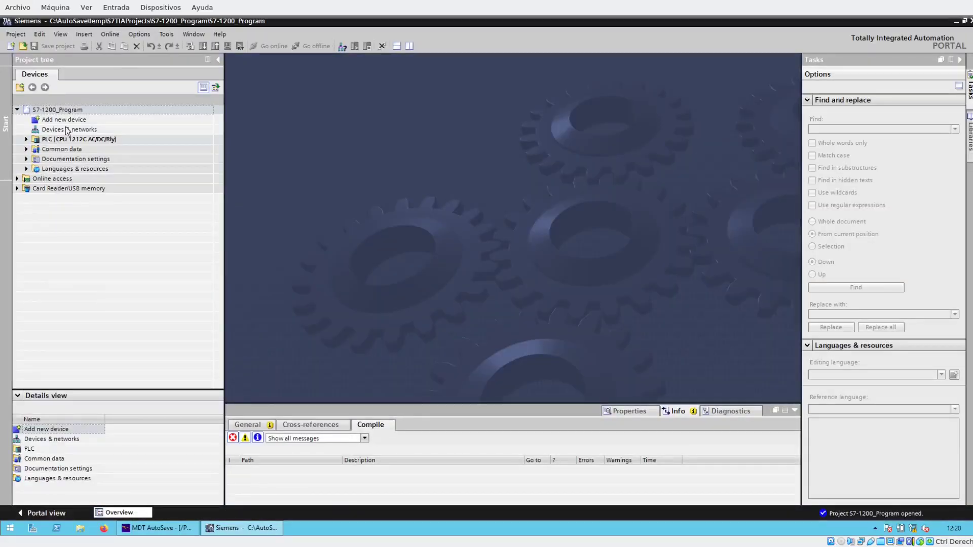
- Expand the PLC's program blocks in the project tree and open the Main [OB1] block
click(27, 139)
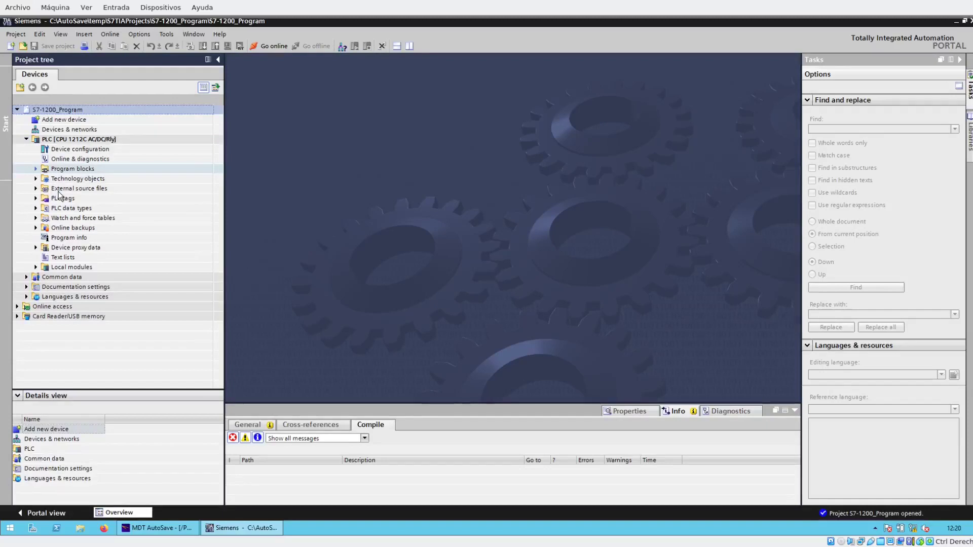
click(36, 168)
click(81, 208)
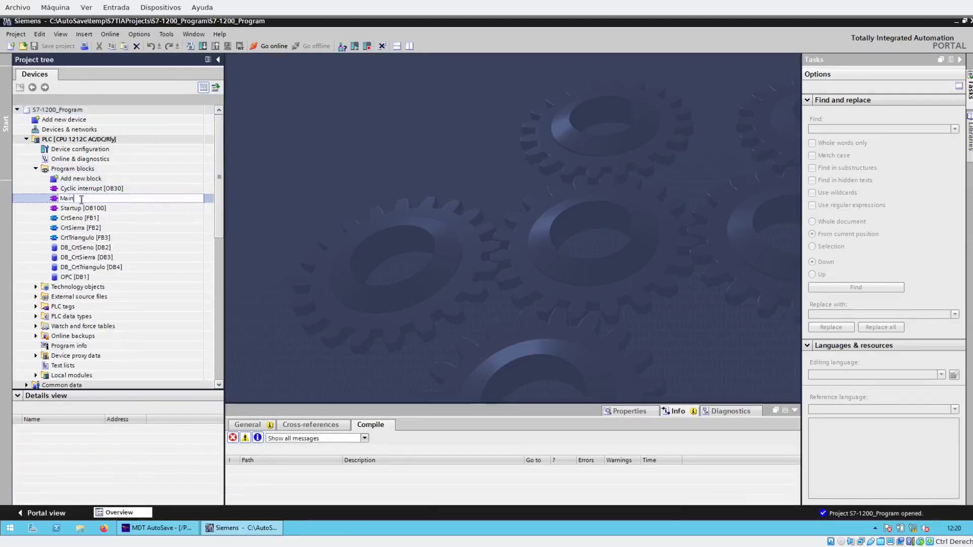
double_click(77, 198)
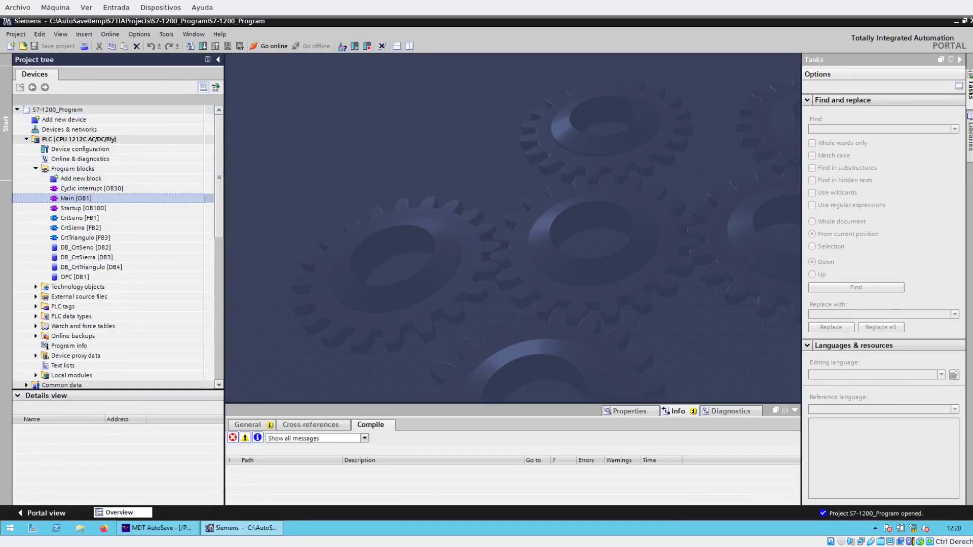
key(Return)
- Assign tags to the unassigned coils in Network 1 of Main, using S_ON and Tag_1 for the last two rungs
text(Tag_1)
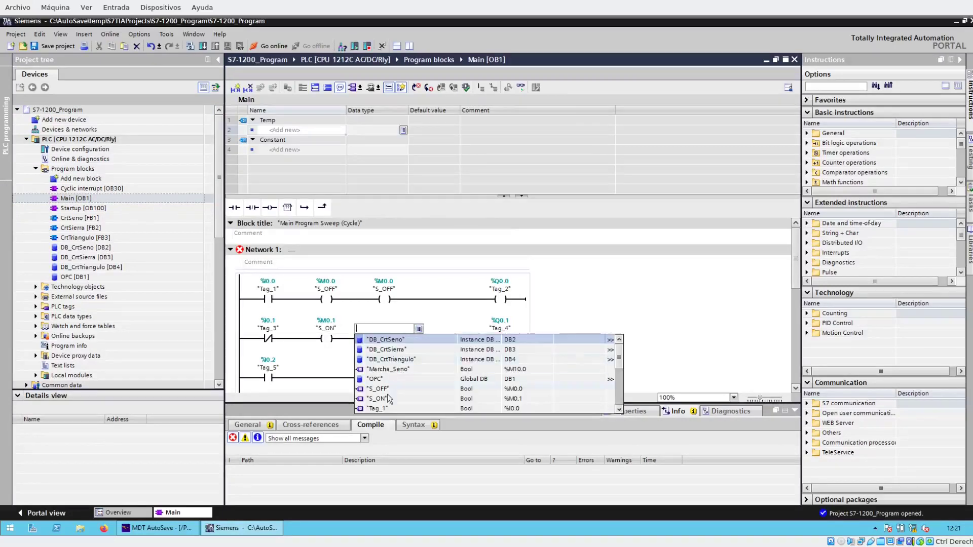
key(Return)
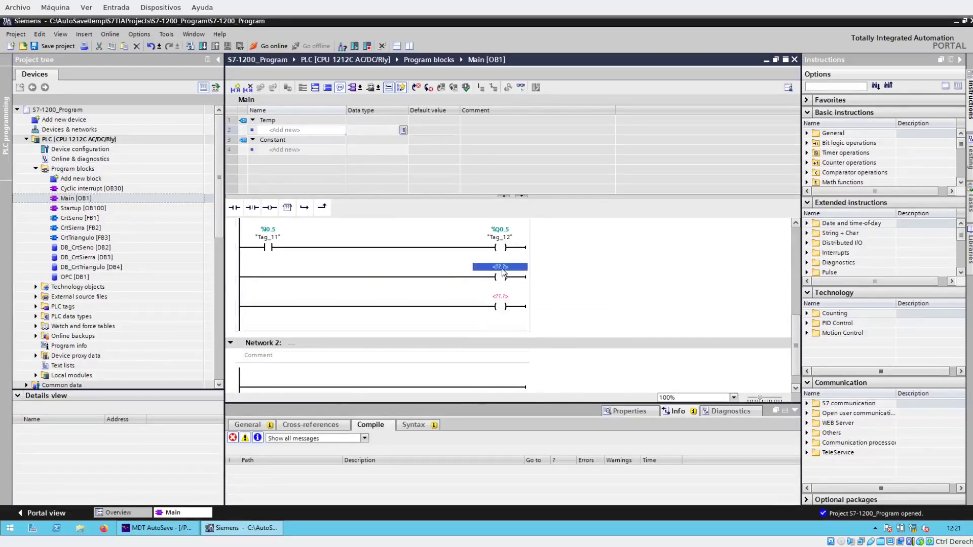
click(523, 267)
click(499, 336)
key(Return)
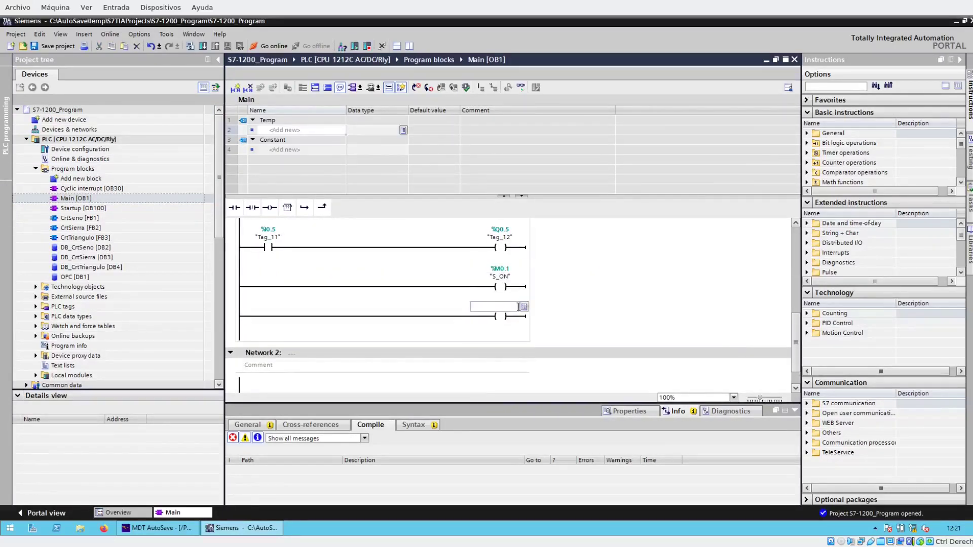
click(524, 306)
click(502, 384)
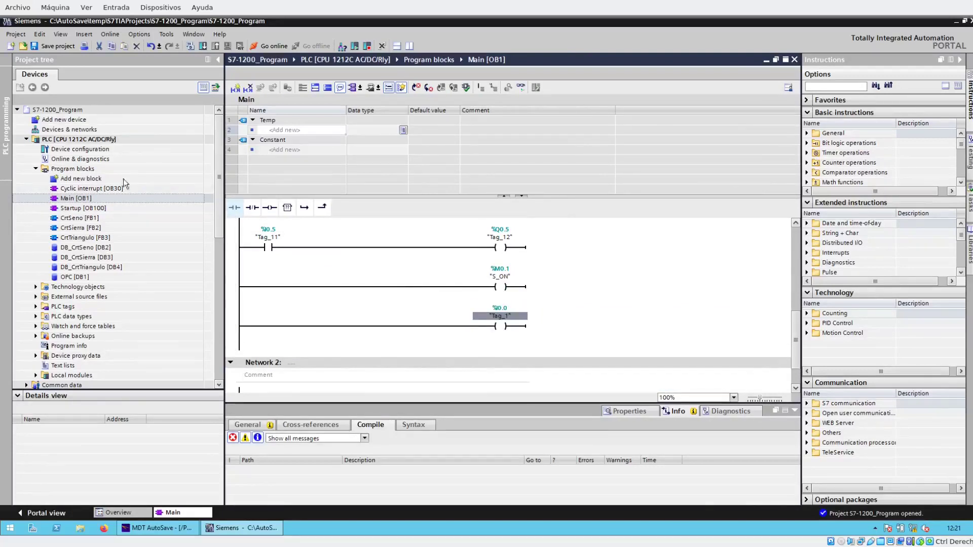
- Download the modified program to the PLC, loading it after compilation, and close TIA Portal
right_click(86, 139)
click(243, 213)
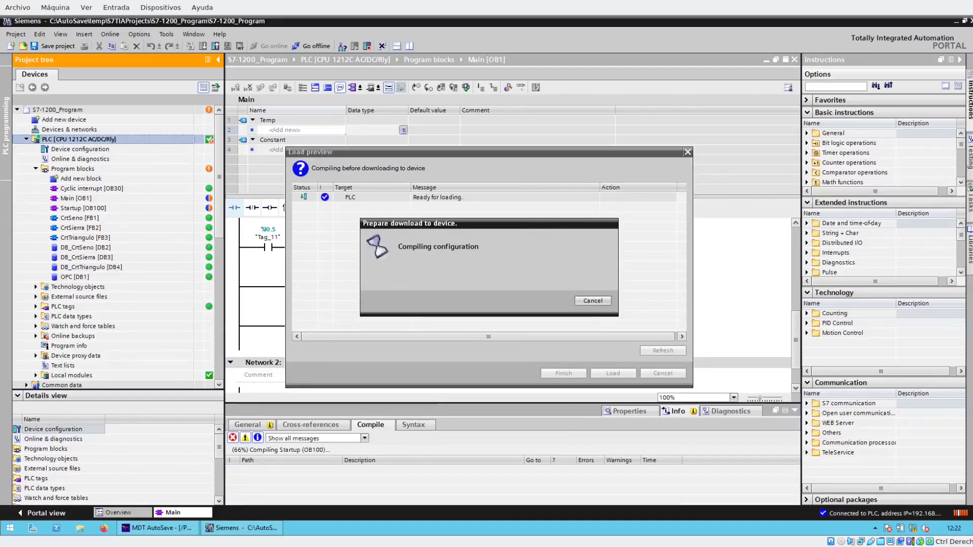
click(613, 373)
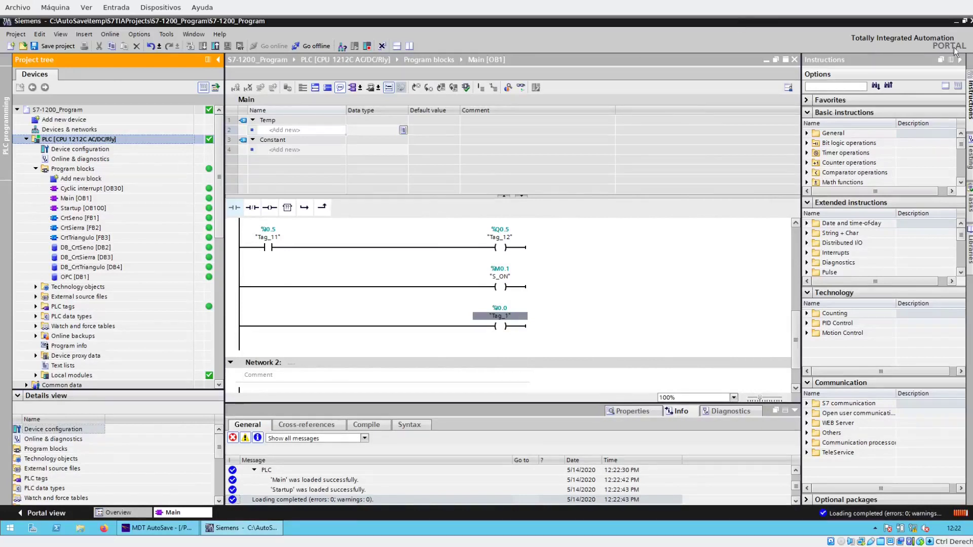
click(483, 290)
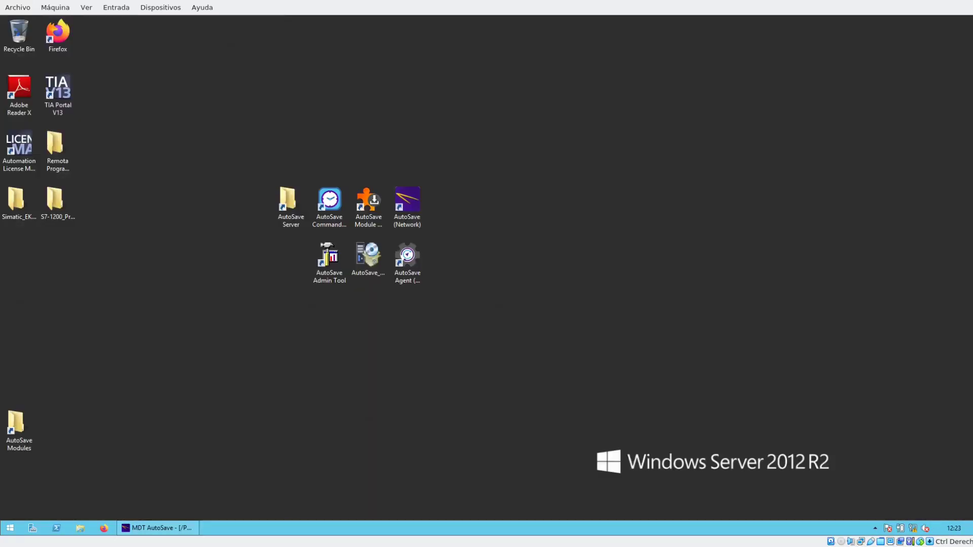
- Launch the AutoSave Command Group Editor and log in by entering the account password
double_click(334, 215)
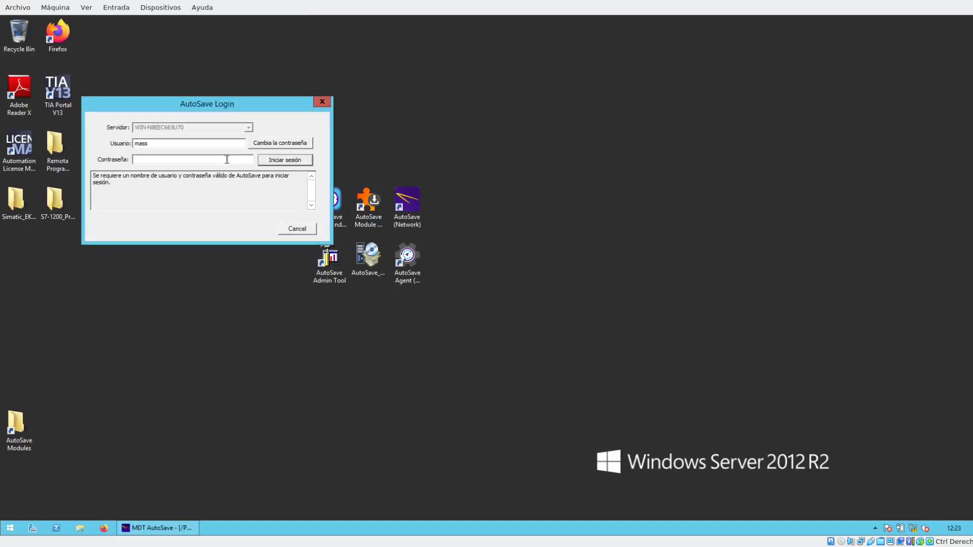
text(********)
key(Return)
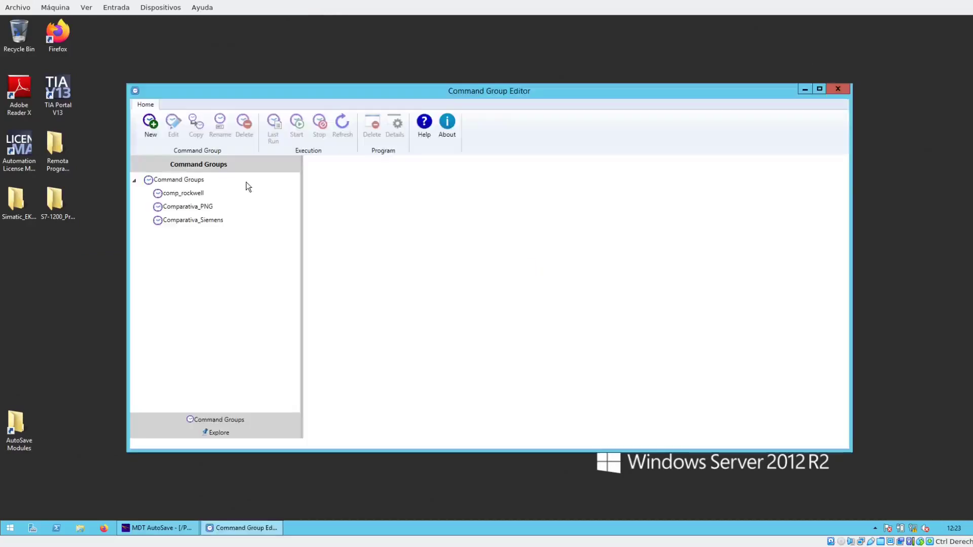
- Open the Comparativa_Siemens command group and run it, accepting the confirmation and the start notice
click(208, 222)
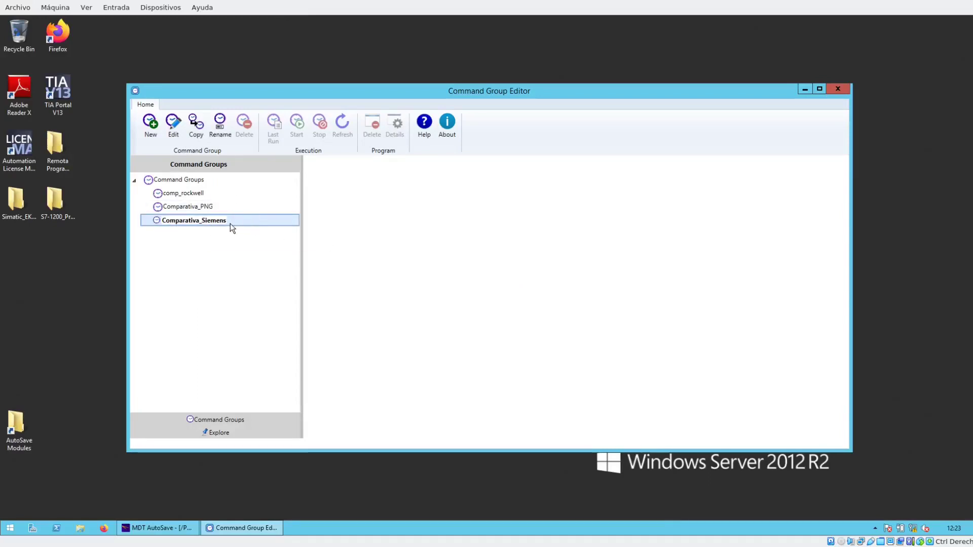
double_click(260, 218)
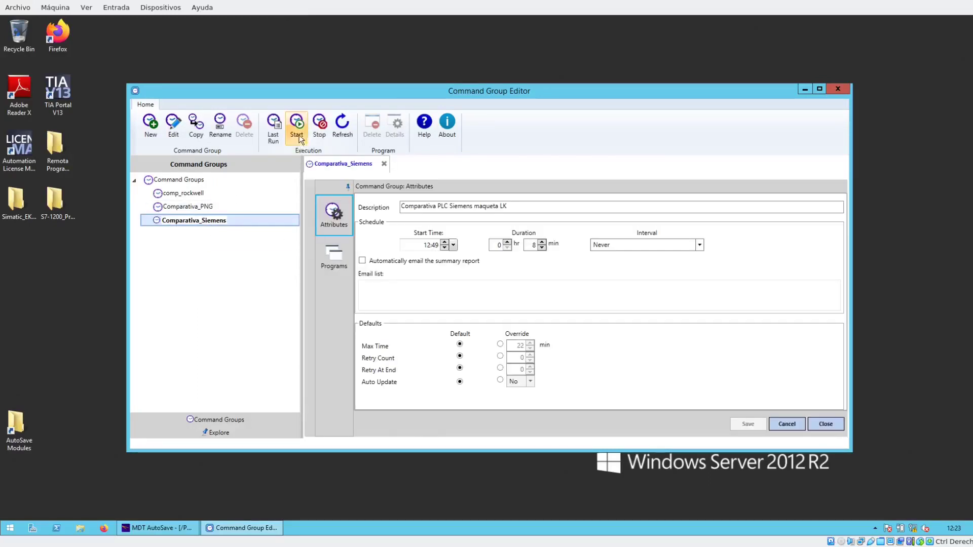
click(300, 132)
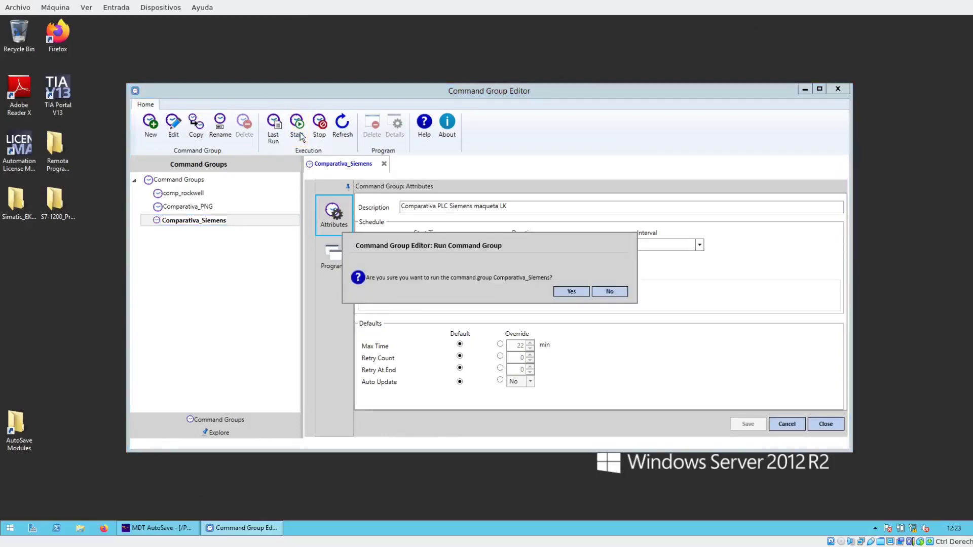
click(583, 295)
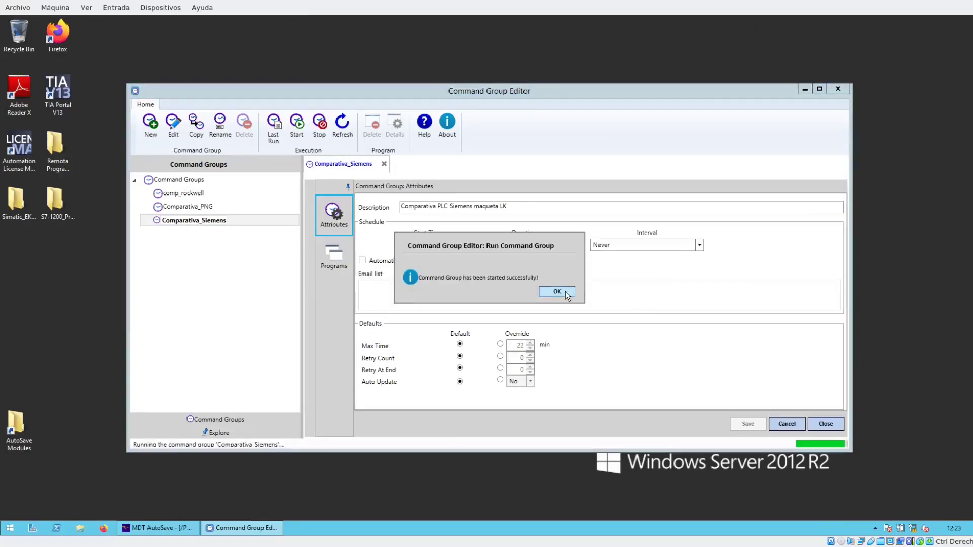
click(565, 291)
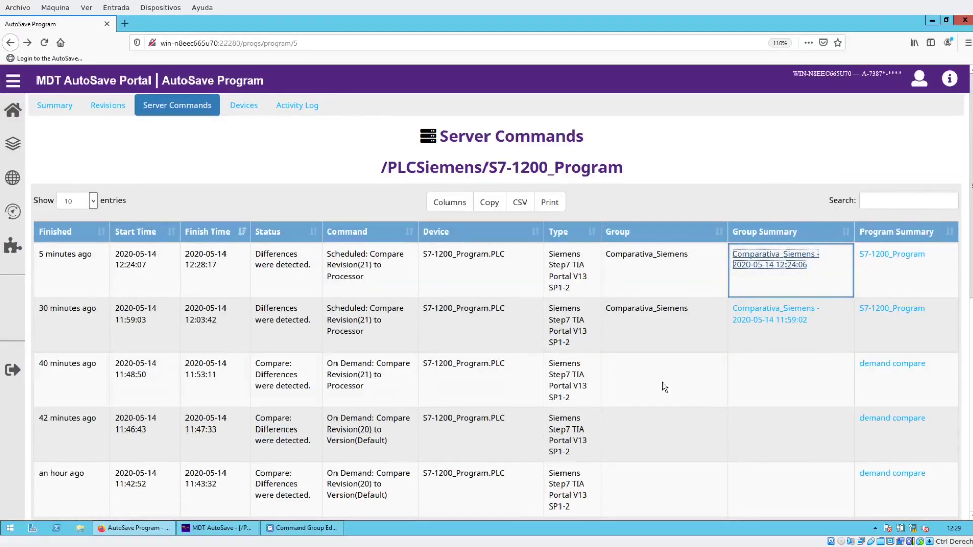
click(734, 267)
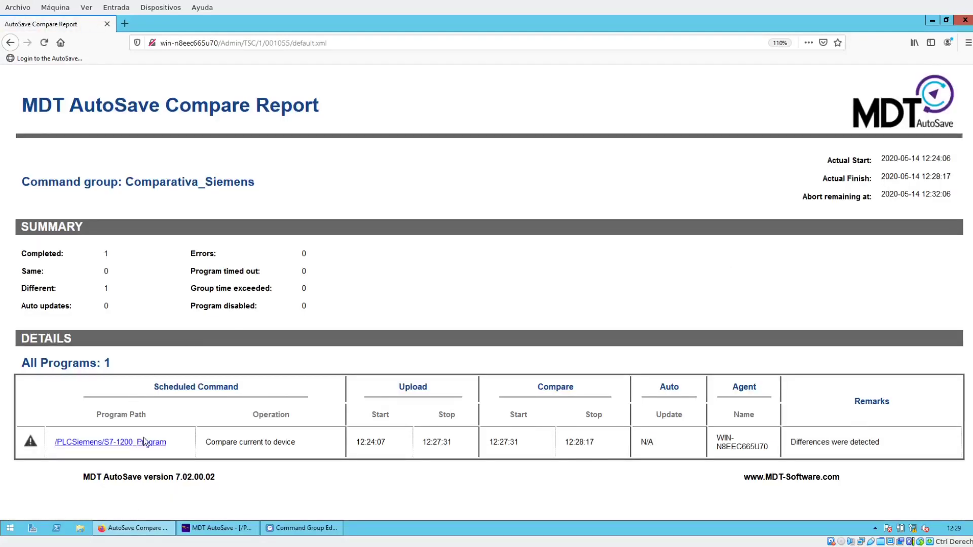
click(146, 442)
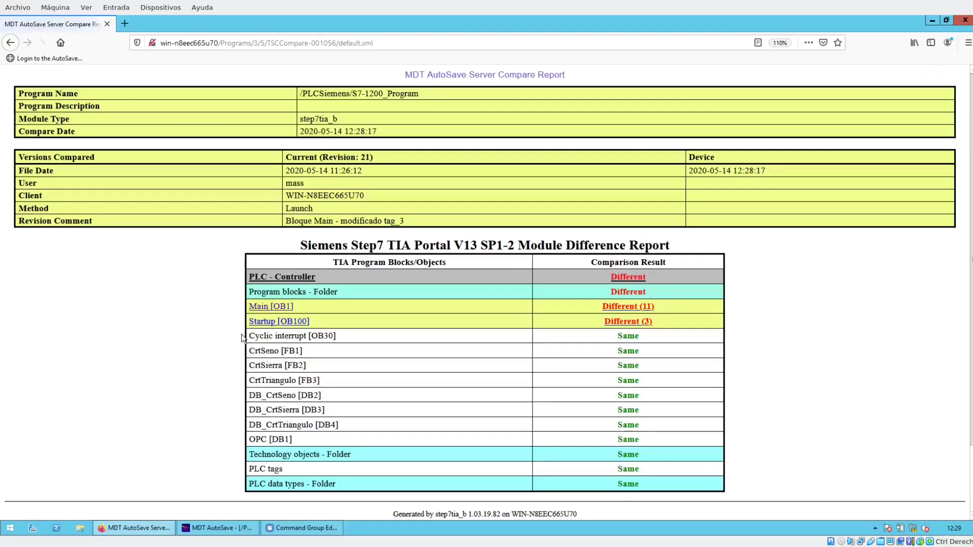
click(629, 307)
scroll(418, 249, down, 8)
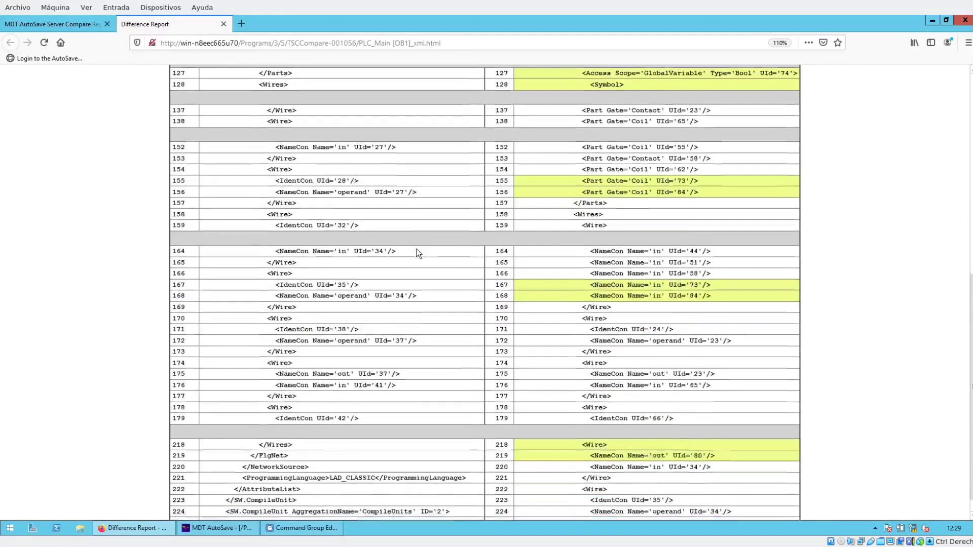
scroll(417, 251, up, 7)
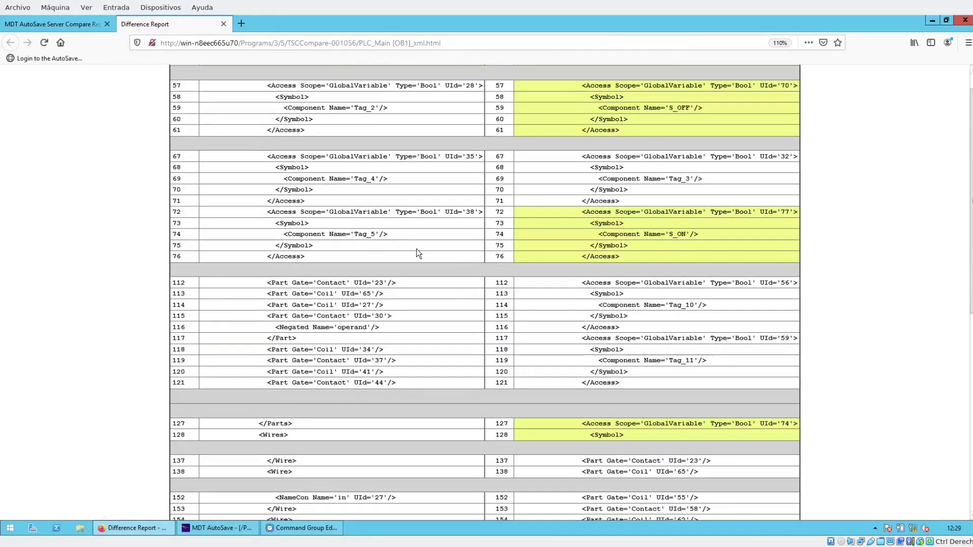
scroll(418, 247, up, 2)
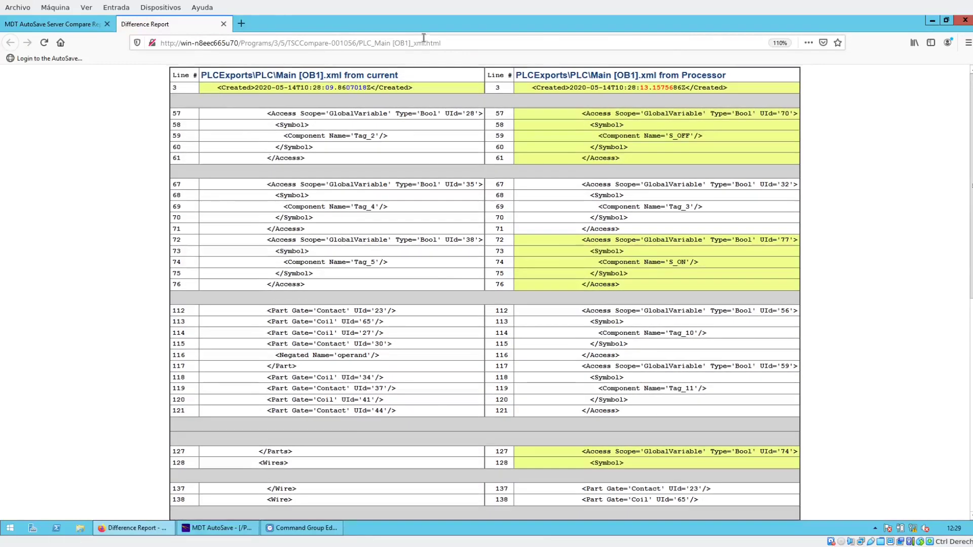
- Close Firefox with both report tabs and switch to the MDT AutoSave window showing S7-1200_Program
click(965, 19)
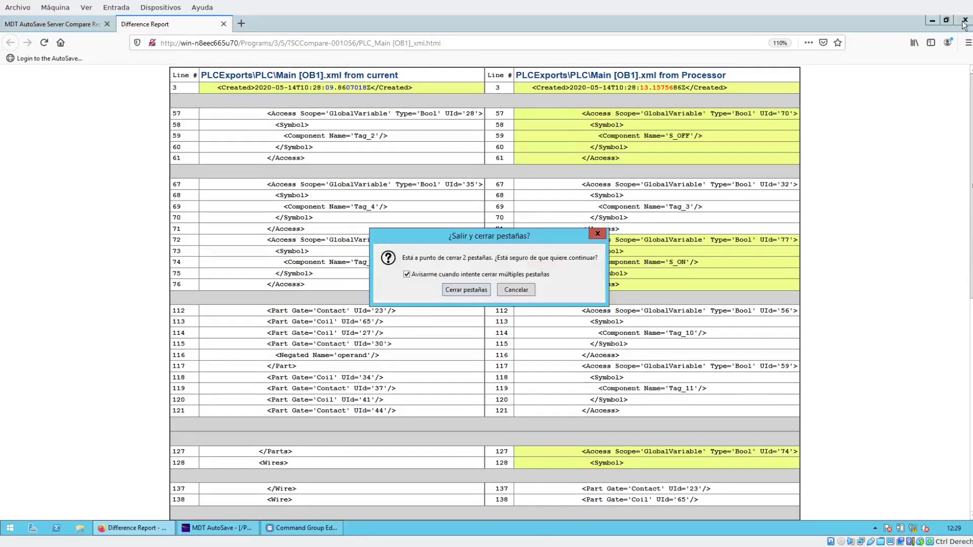
click(454, 296)
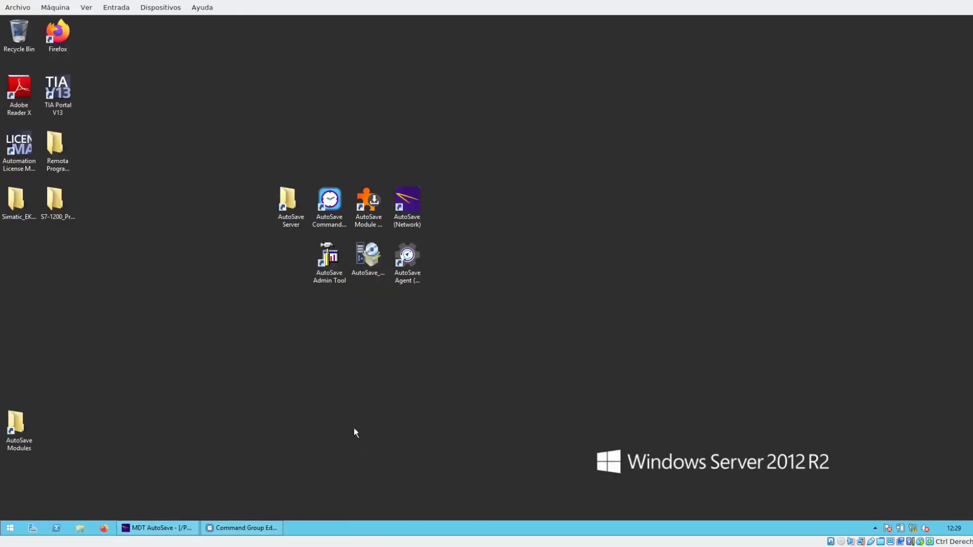
click(173, 528)
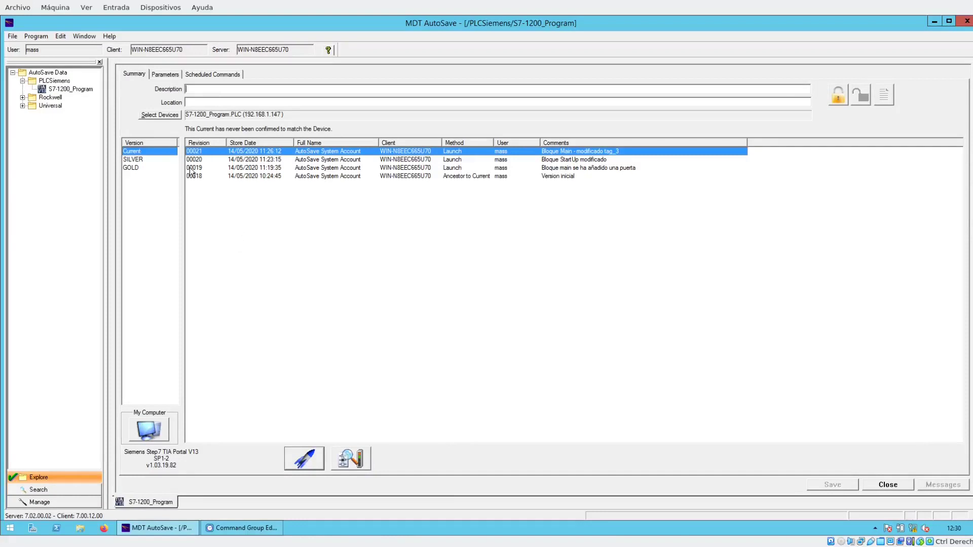
- Restore the GOLD version of S7-1200_Program to Current with the revision comment "Restauracion de version GOLD"
click(135, 168)
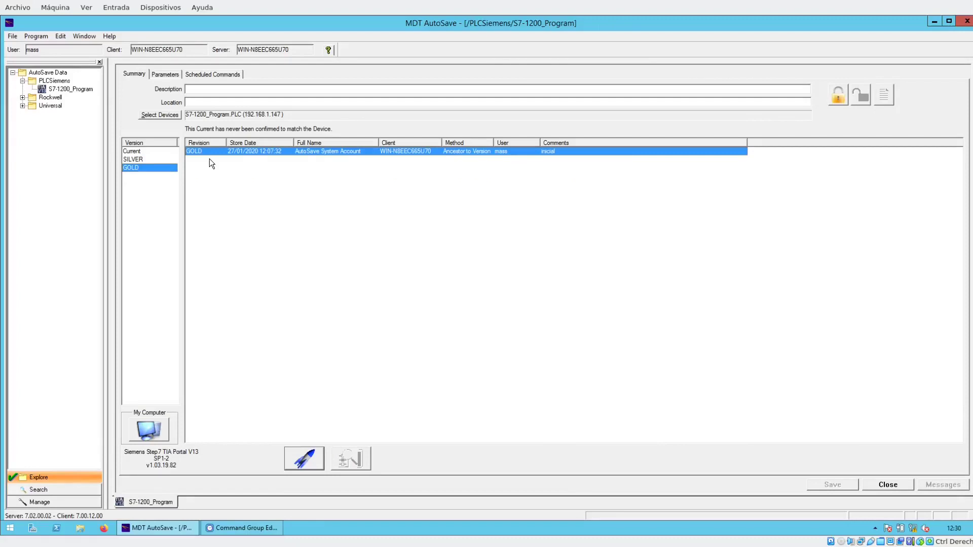
right_click(214, 153)
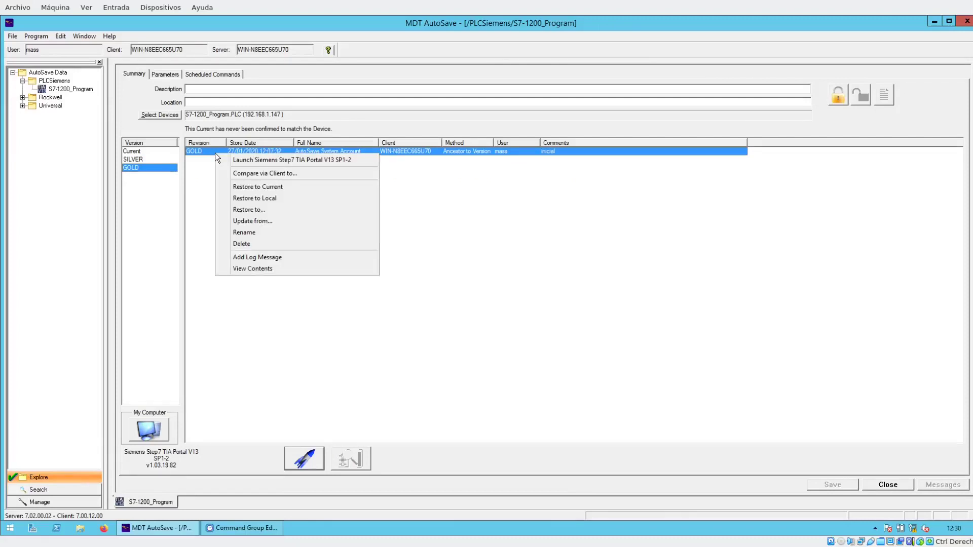
right_click(202, 154)
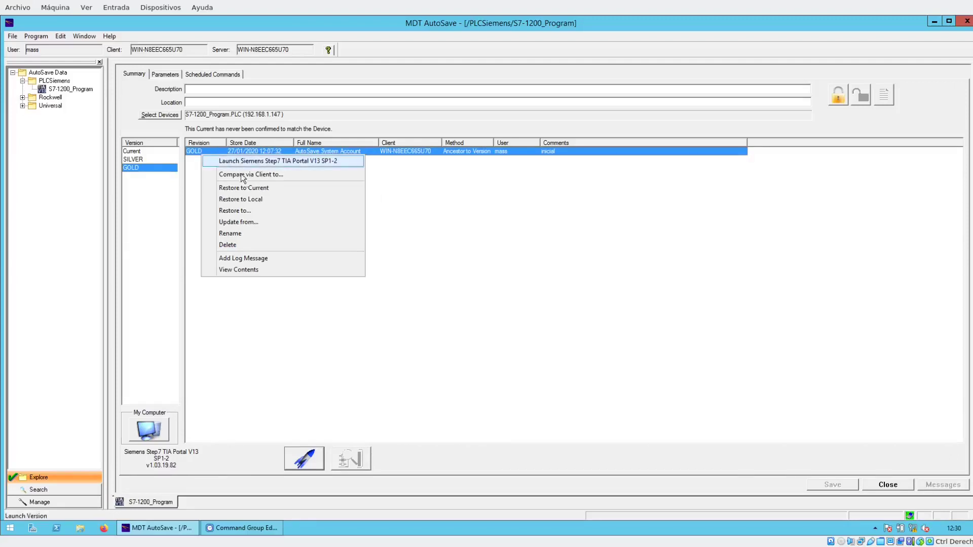
click(252, 189)
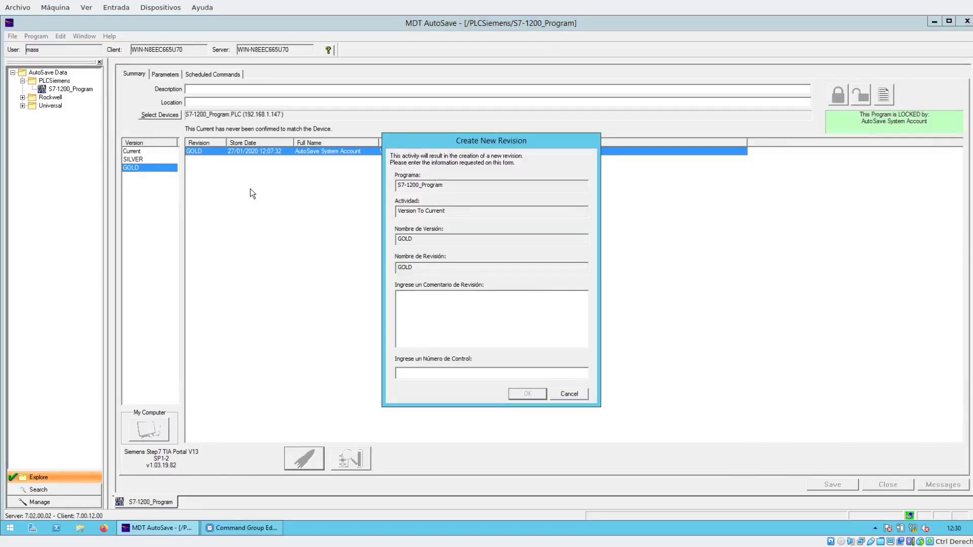
text(Restauracion de version GOLD)
click(530, 394)
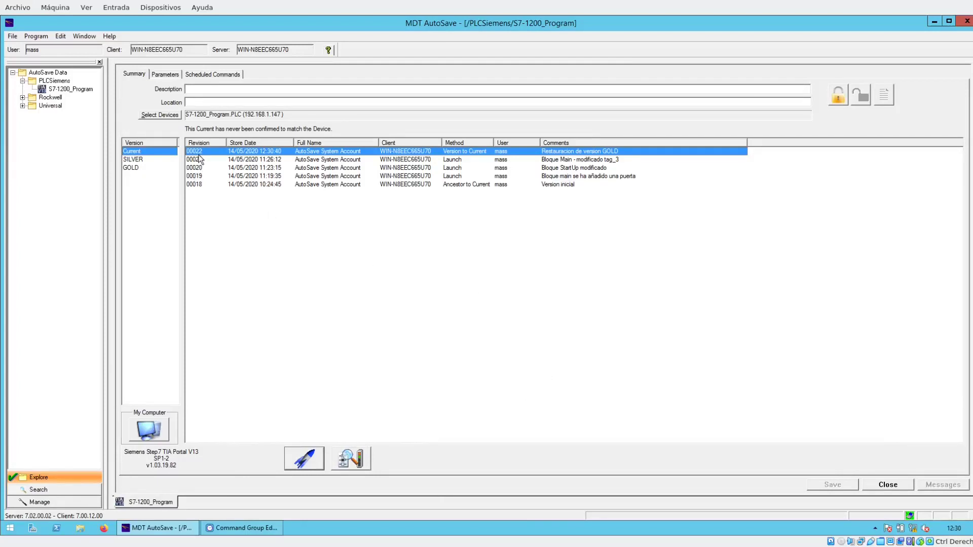
- Launch the Current program in TIA Portal, open the PLC's Main [OB1] block and go online with the PLC
click(304, 459)
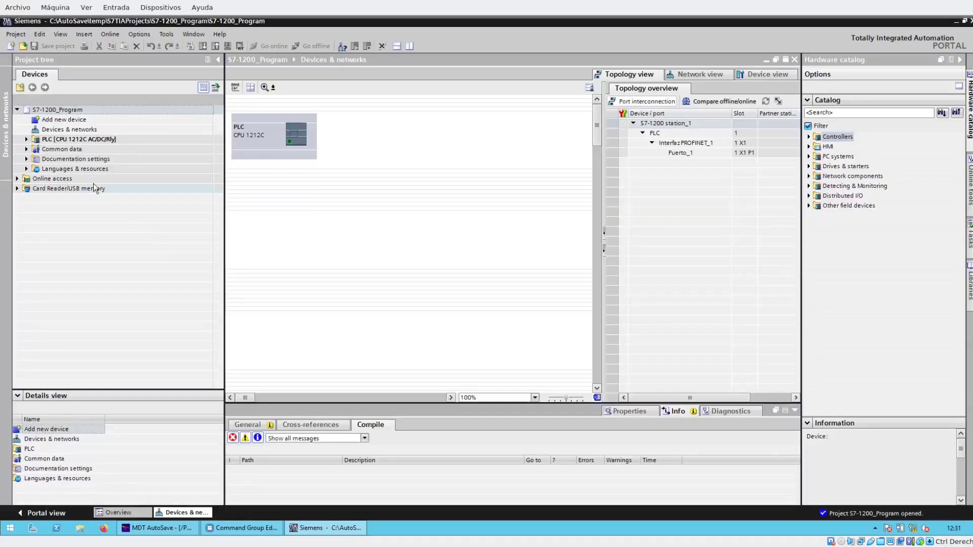
click(26, 140)
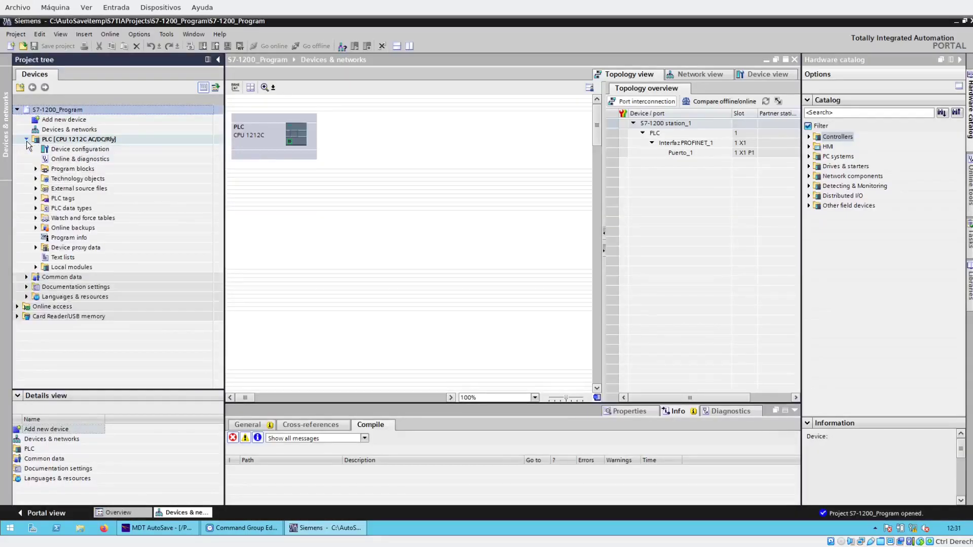
click(36, 169)
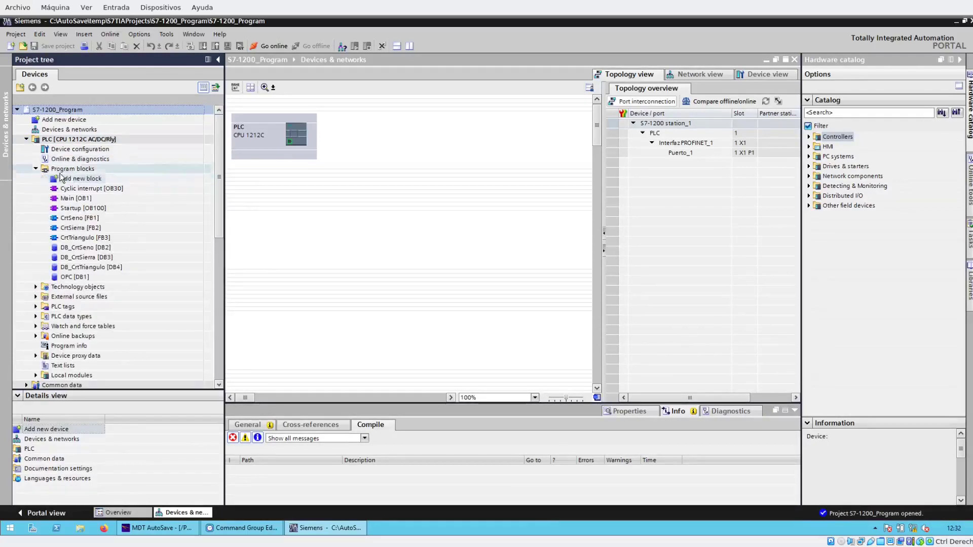
double_click(74, 198)
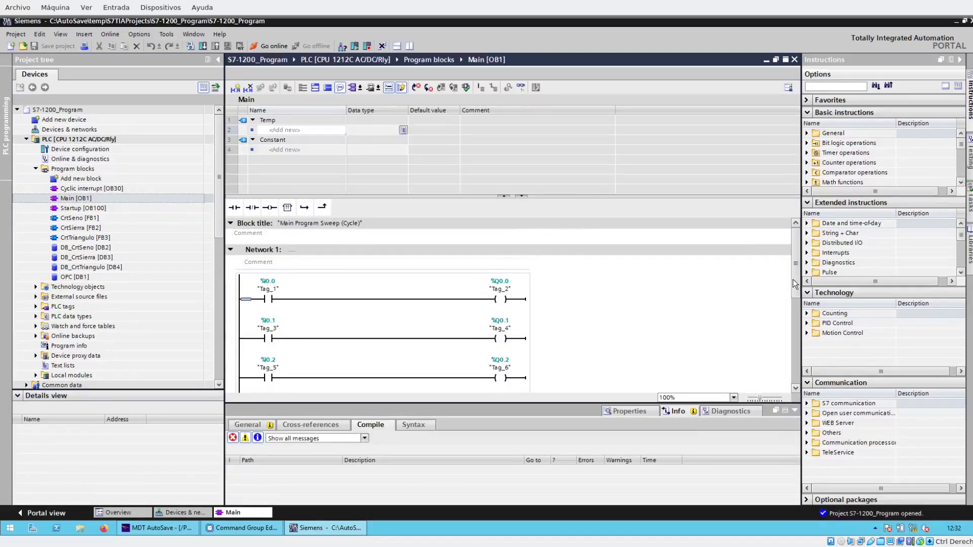
mouse_move(795, 284)
mouse_down()
mouse_move(796, 372)
mouse_move(798, 278)
mouse_up()
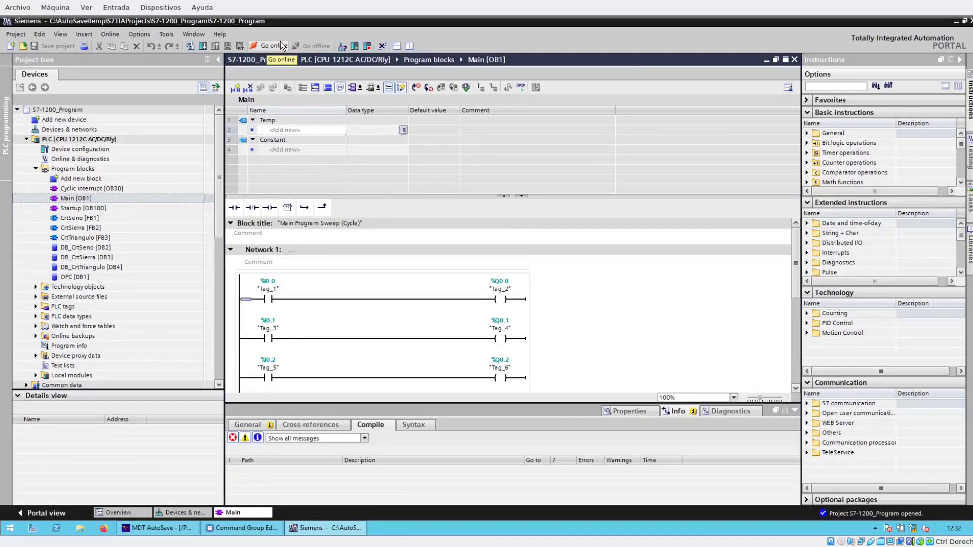
click(283, 46)
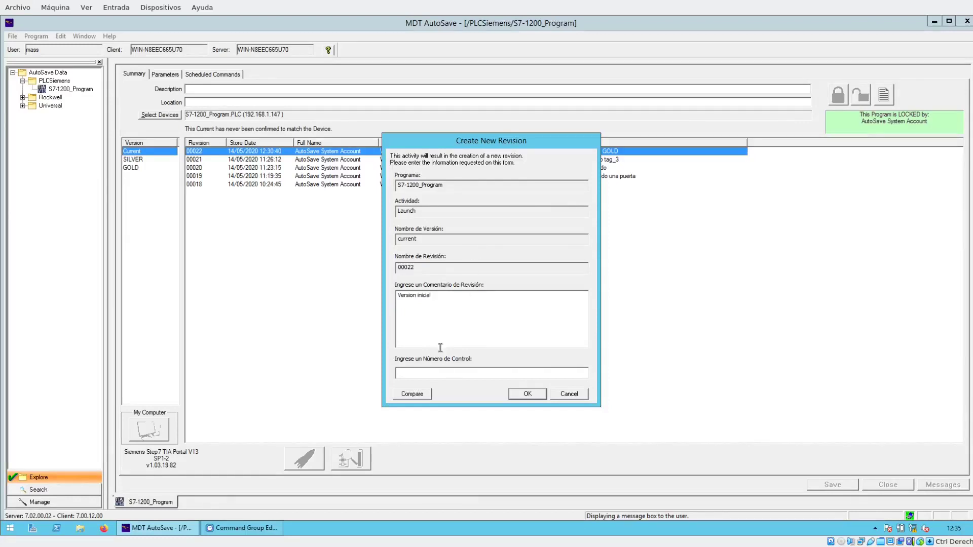
- Store the launched program as a new revision with the comment "Version inicial" and close the MDT AutoSave window
click(512, 394)
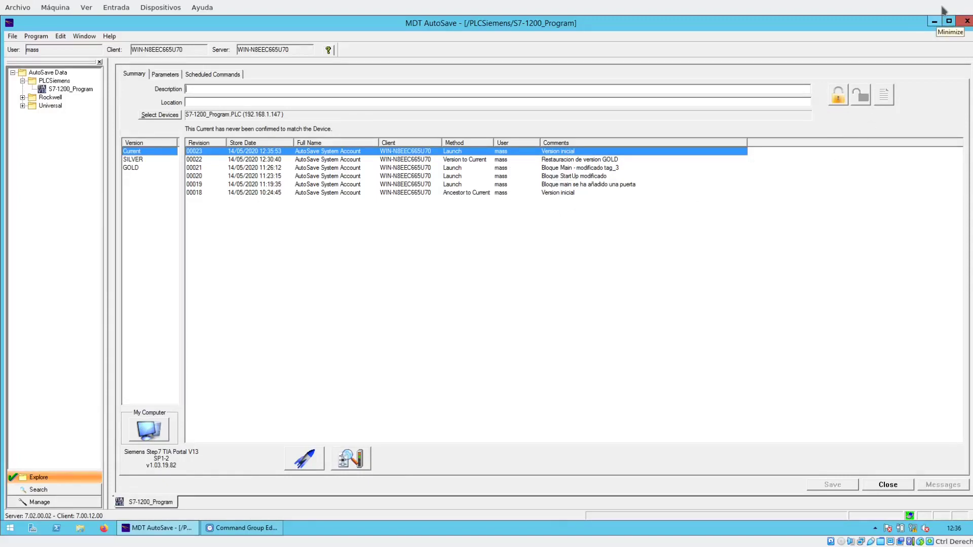
click(967, 23)
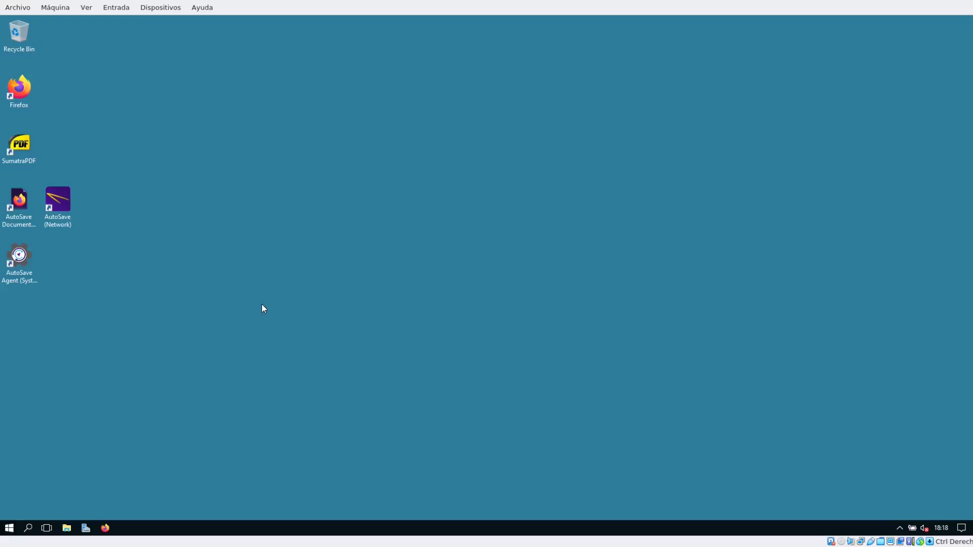
- Switch to Firefox, open the bookmarked AutoSave Portal login page and log in with the saved credentials
click(105, 528)
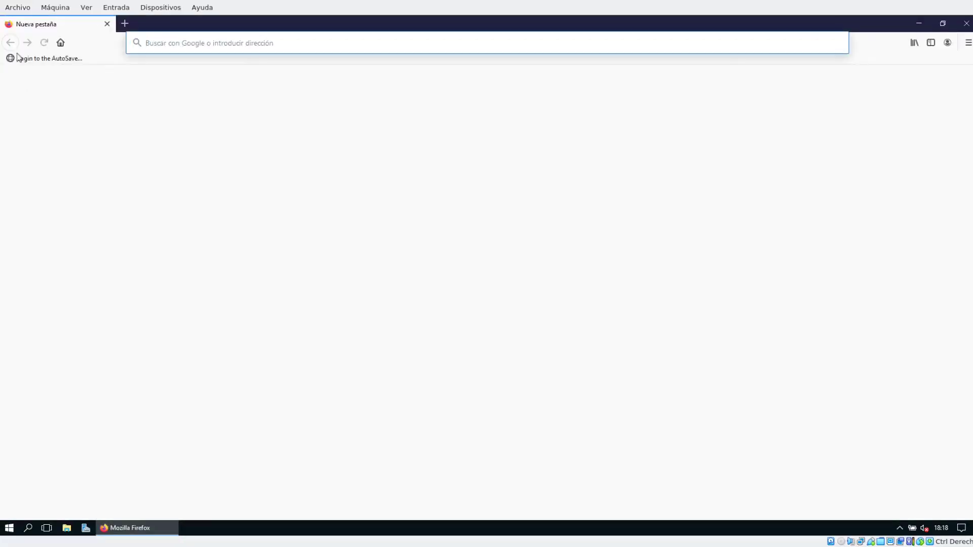
click(44, 59)
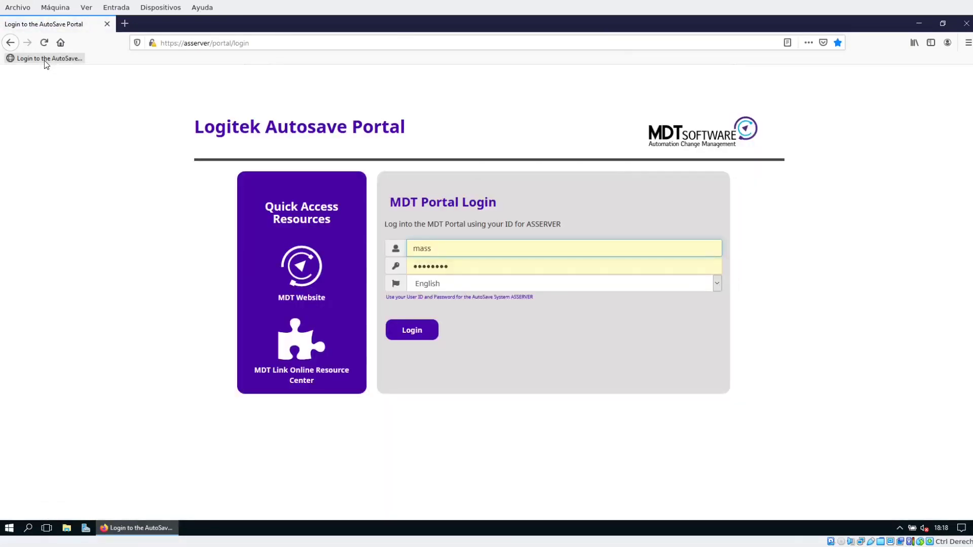
click(406, 332)
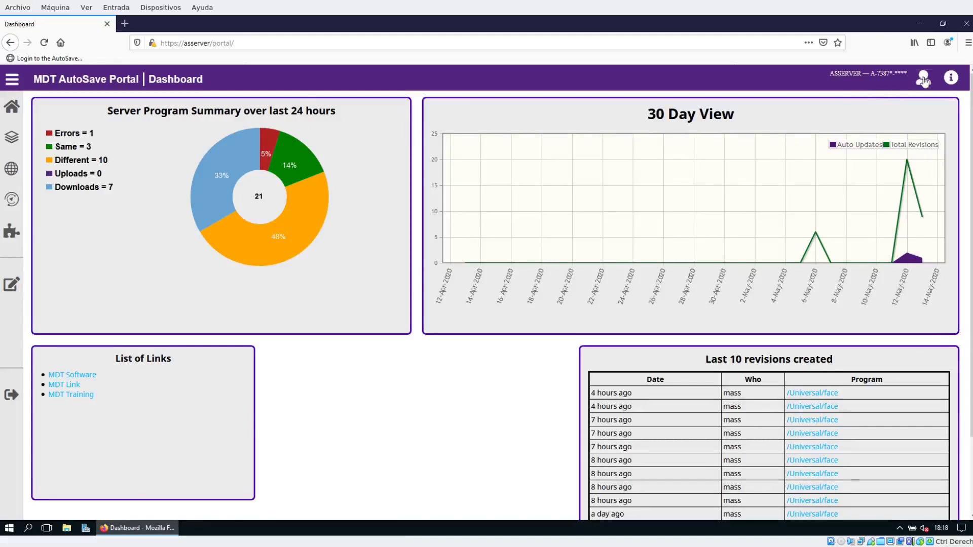
- Open the AutoSave Documentation, browse the Approvals topics and their Components page under Add-ons to AutoSave, and return to the Dashboard
click(949, 82)
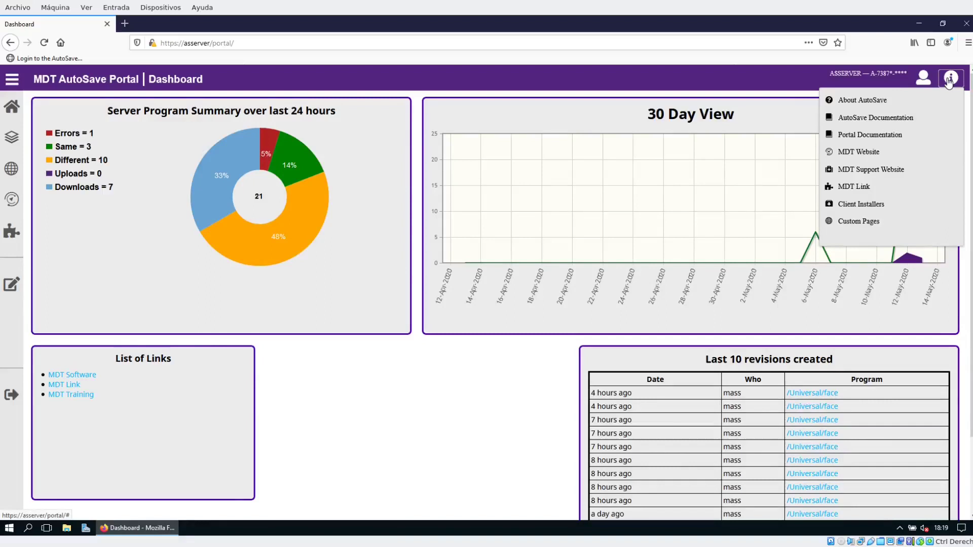
click(860, 120)
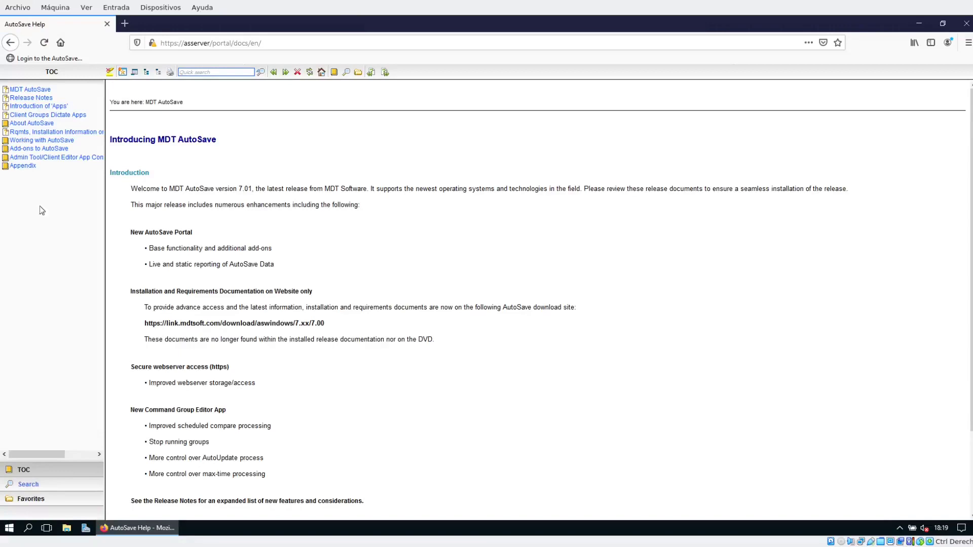
click(26, 149)
click(36, 158)
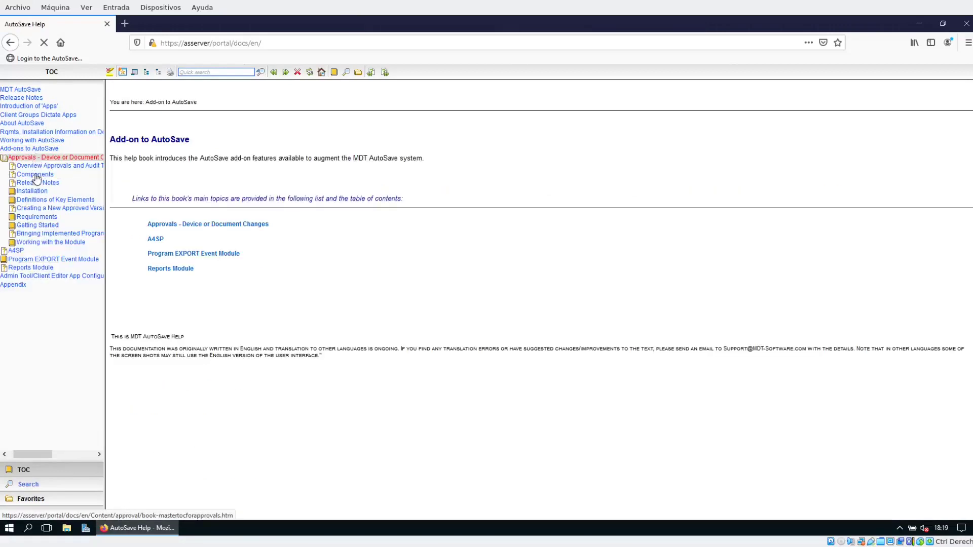
click(31, 175)
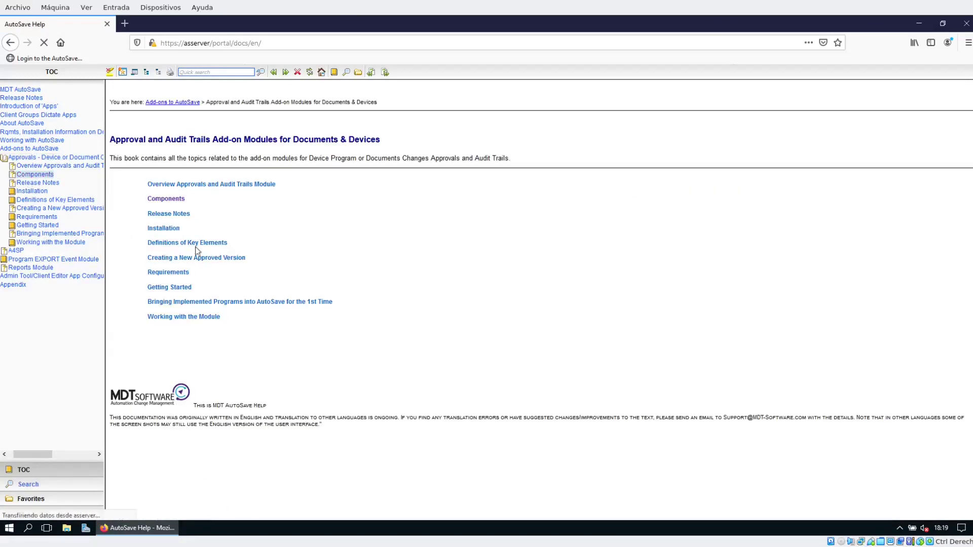
click(10, 43)
click(11, 42)
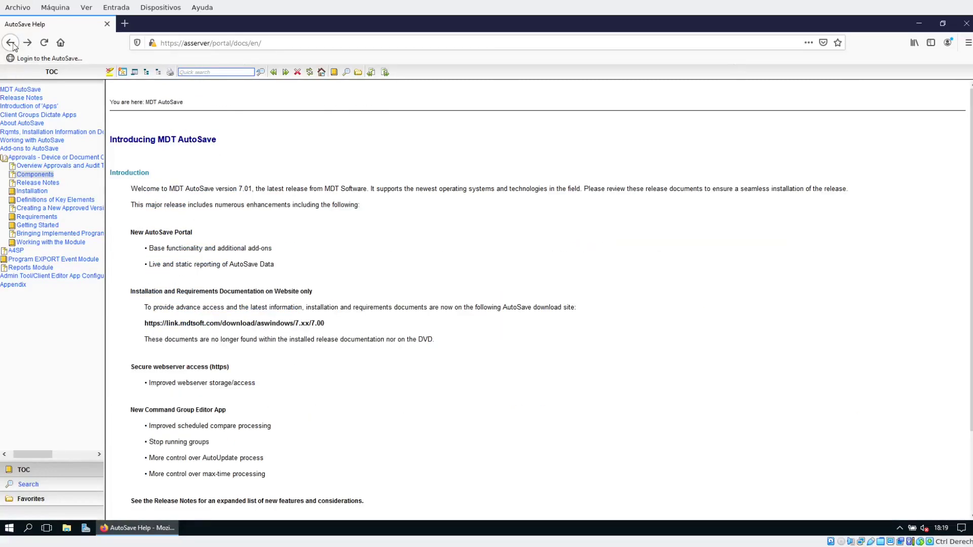
click(10, 42)
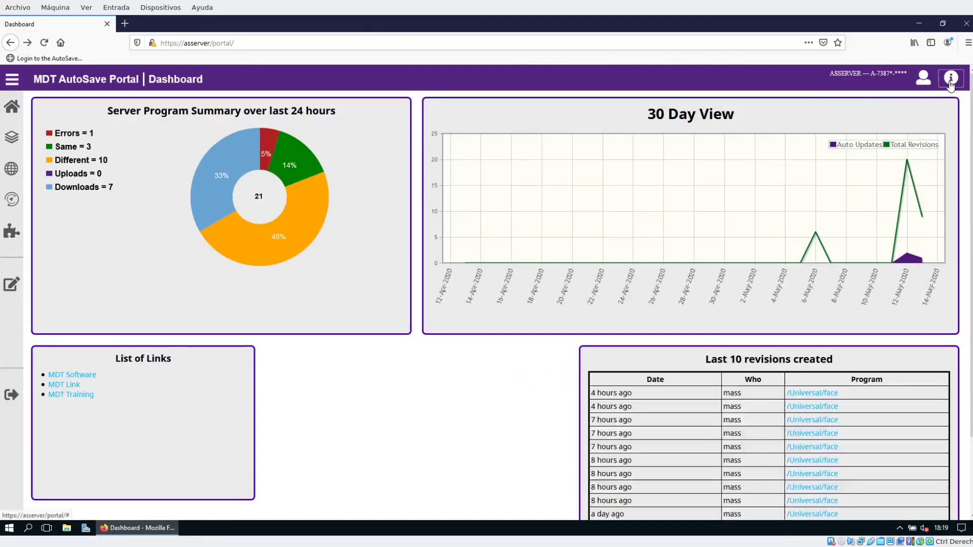
- View the Client Installers page with the AutoSave software downloads and return to the Dashboard
click(951, 81)
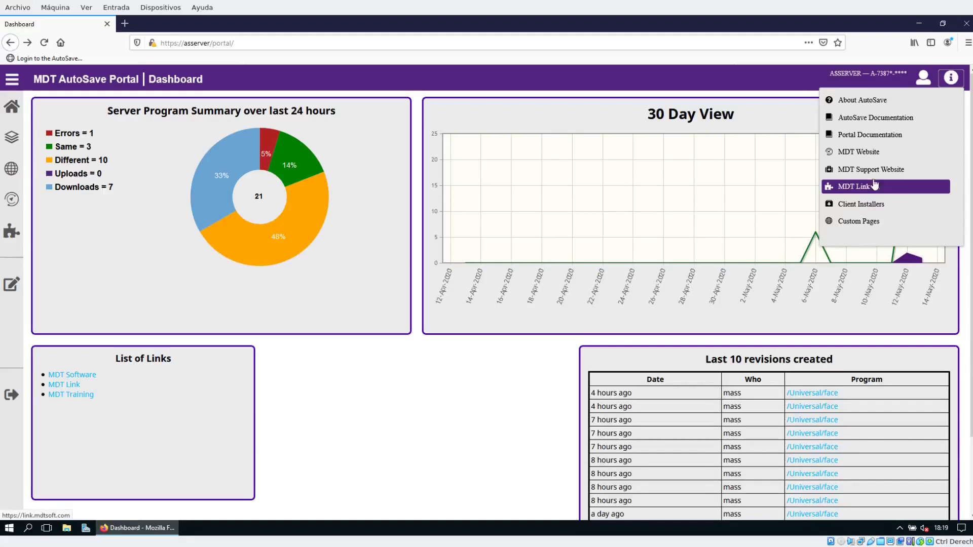
click(877, 208)
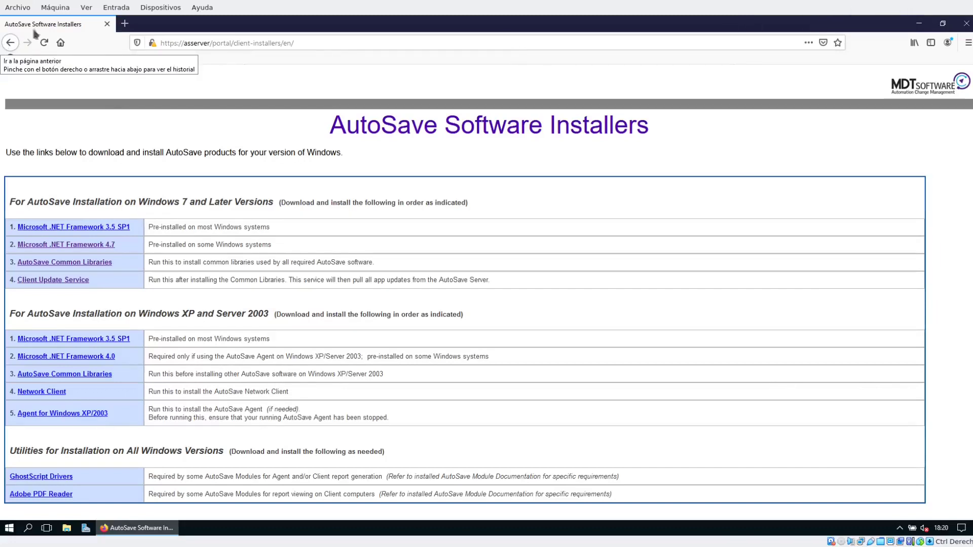
click(11, 45)
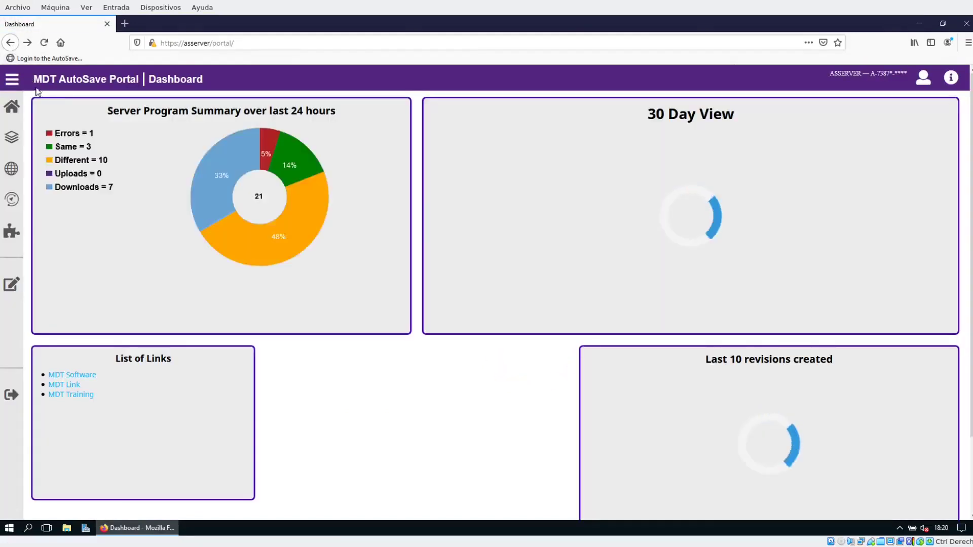
- Open the /Universal/face program from the portal's program list and review its revisions
click(7, 142)
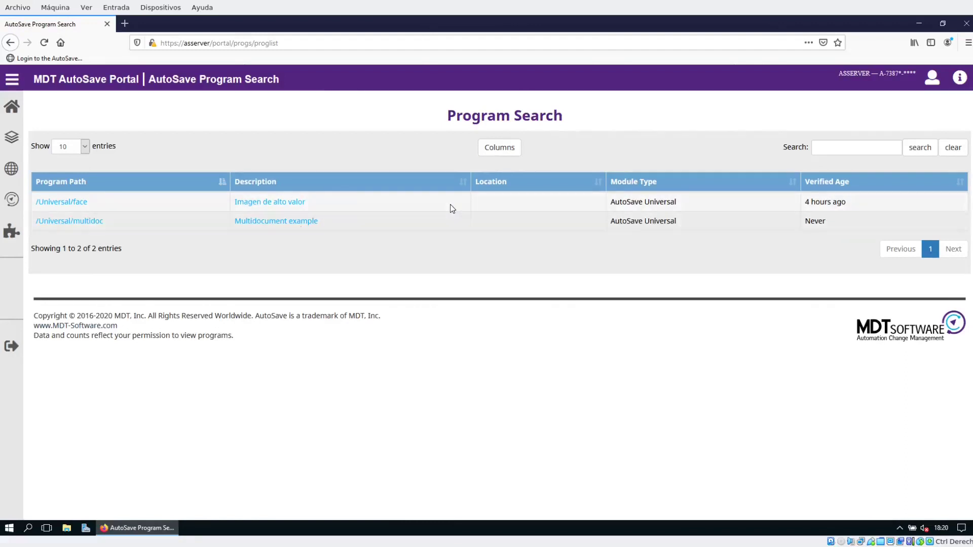
click(80, 203)
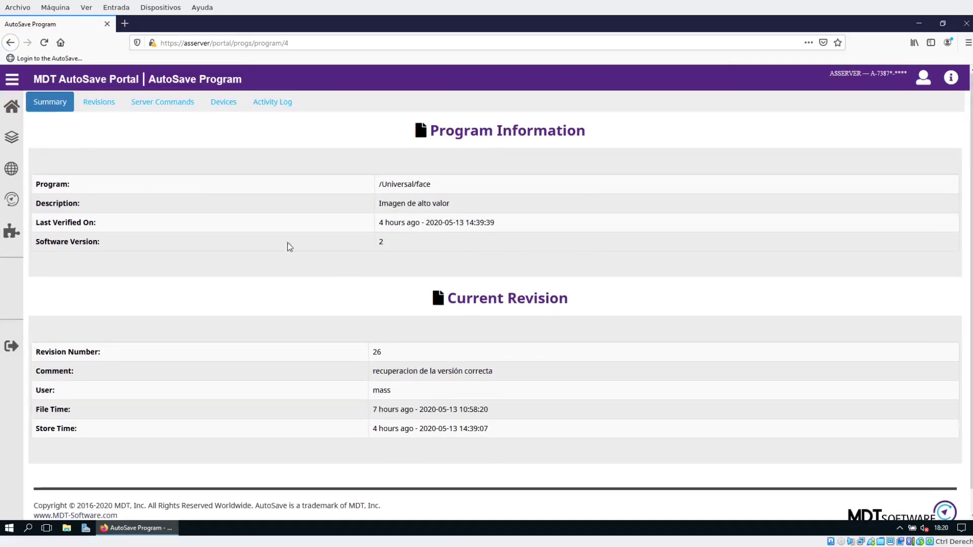
click(101, 105)
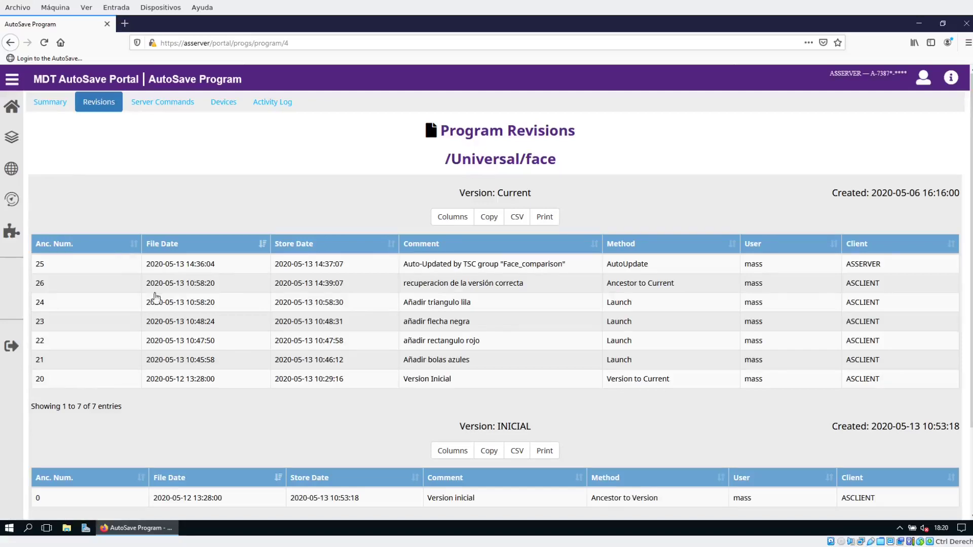
scroll(348, 367, down, 3)
scroll(348, 366, up, 3)
- Review the server commands recorded for /Universal/face and the devices assigned to the program
click(167, 104)
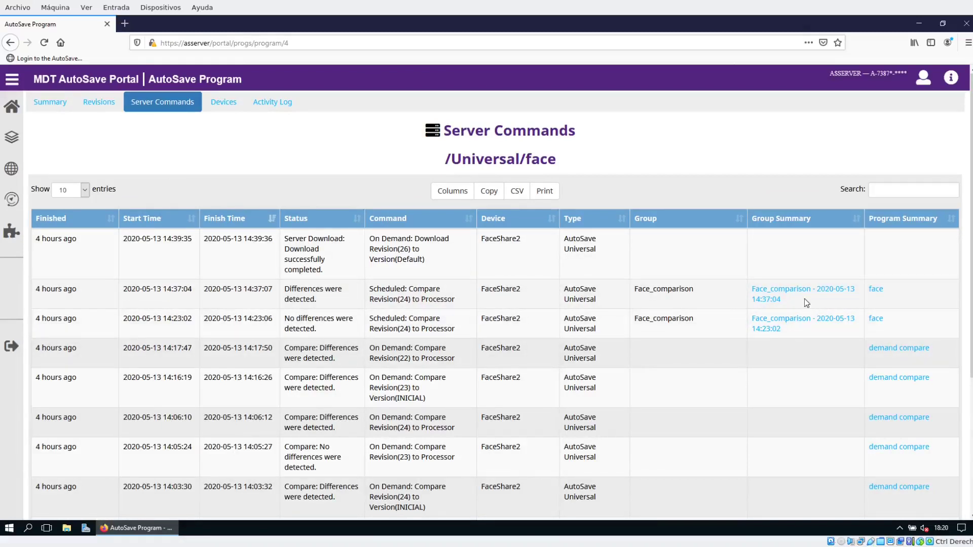
scroll(452, 359, down, 3)
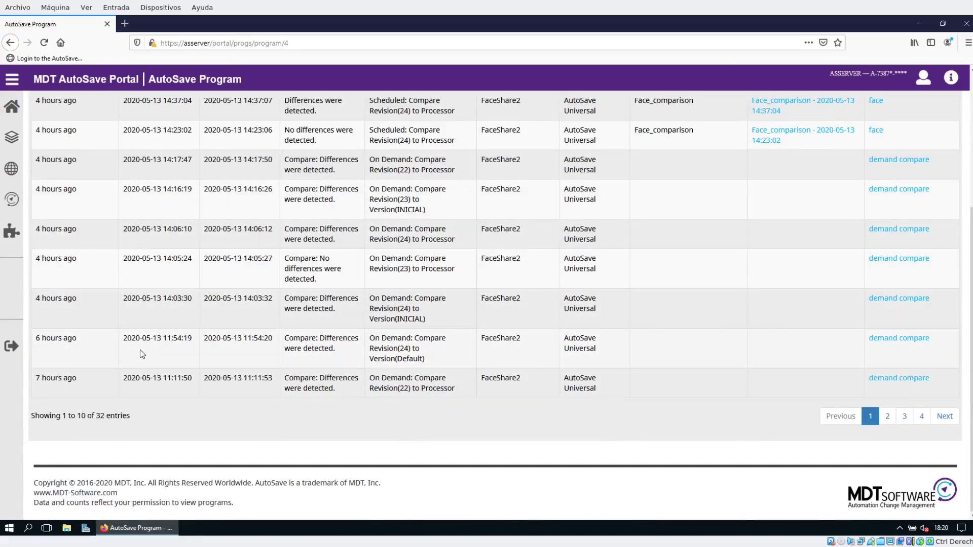
scroll(610, 373, up, 3)
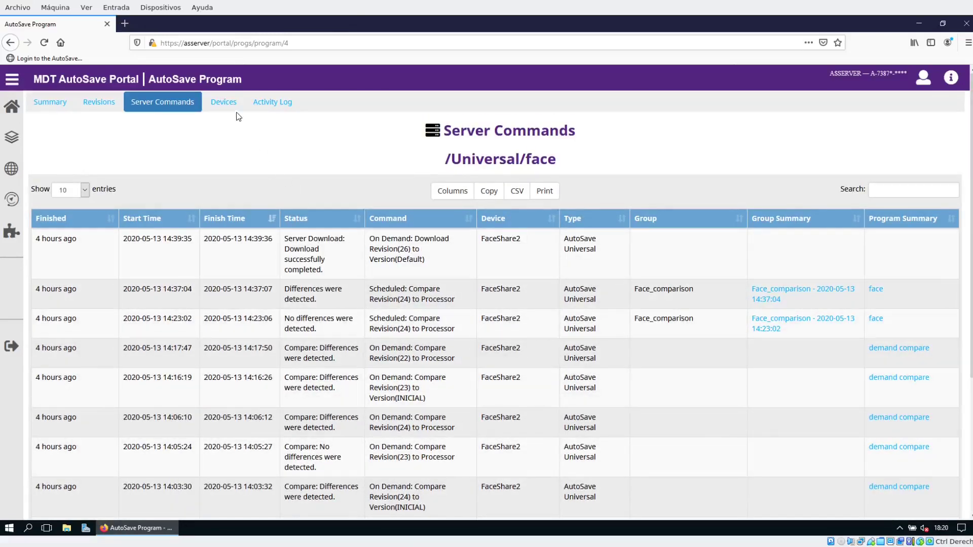
click(226, 106)
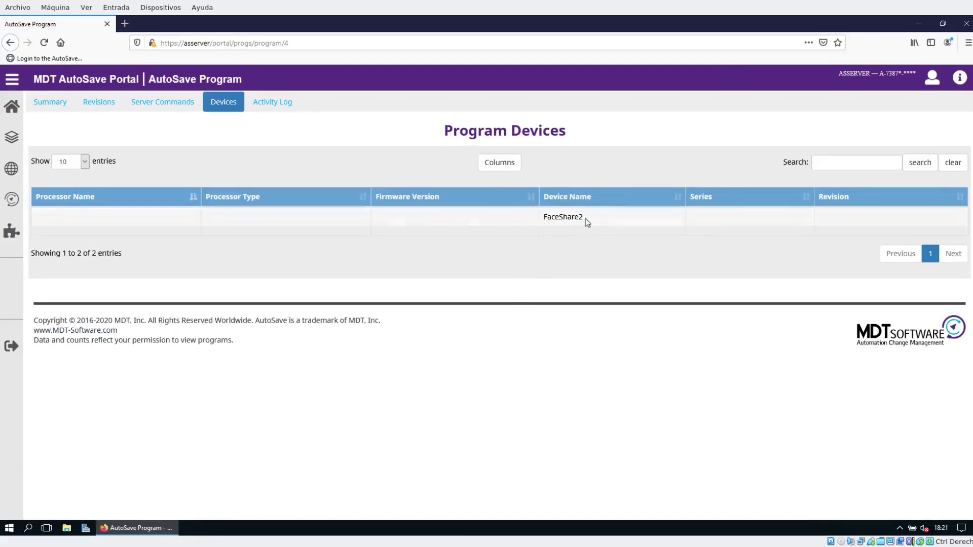
- Examine the activity log of /Universal/face, browsing its entries on pages 3 to 5
click(265, 107)
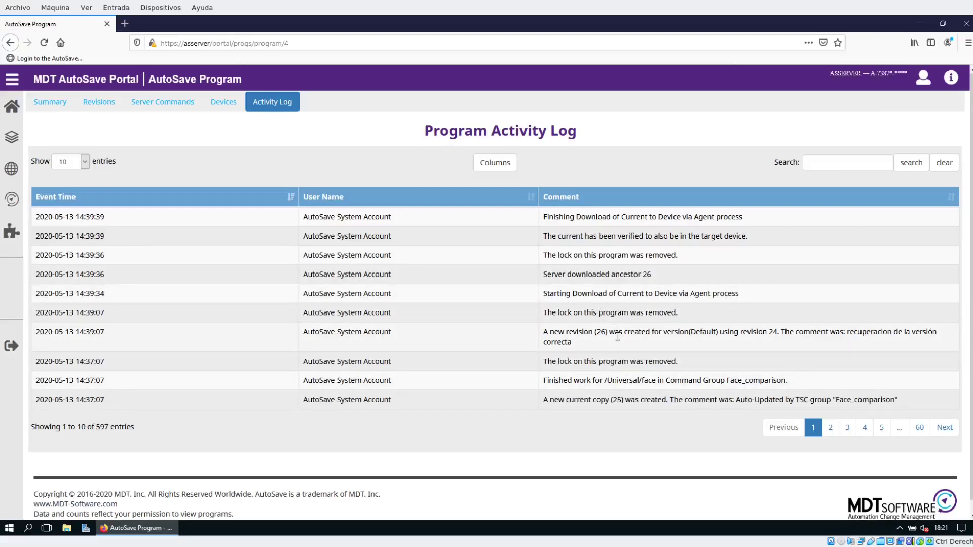
click(847, 429)
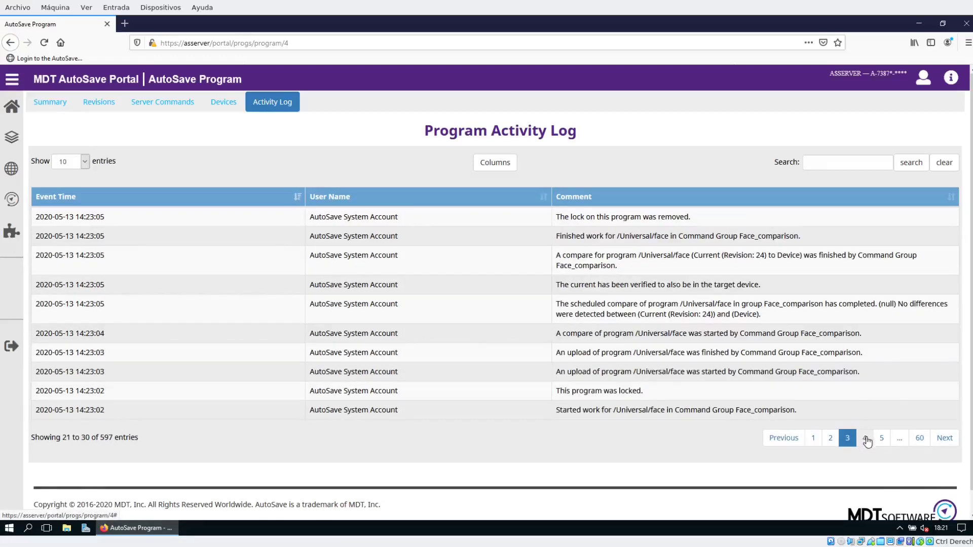
click(865, 439)
click(882, 417)
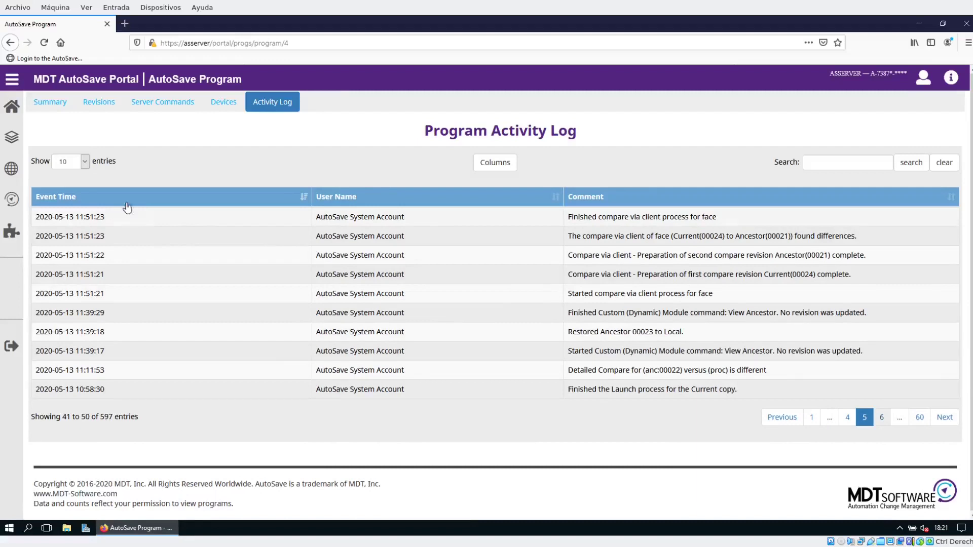
- View the customizable Site Portal page and return to the activity log of /Universal/face
click(9, 172)
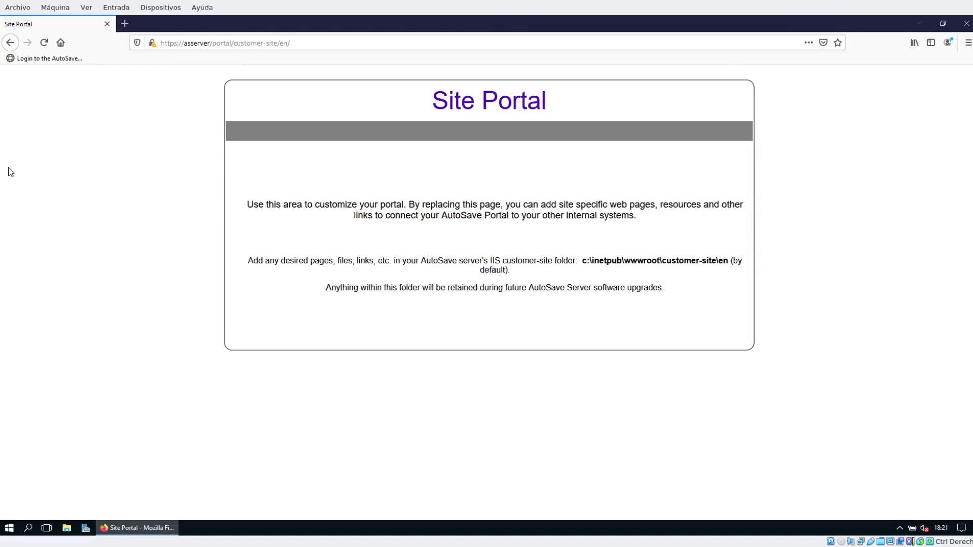
click(10, 44)
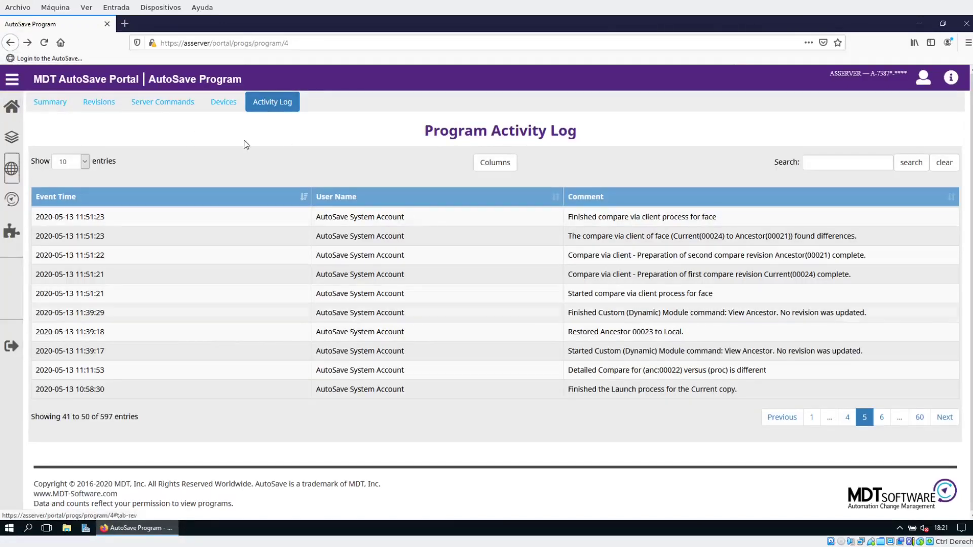
click(12, 81)
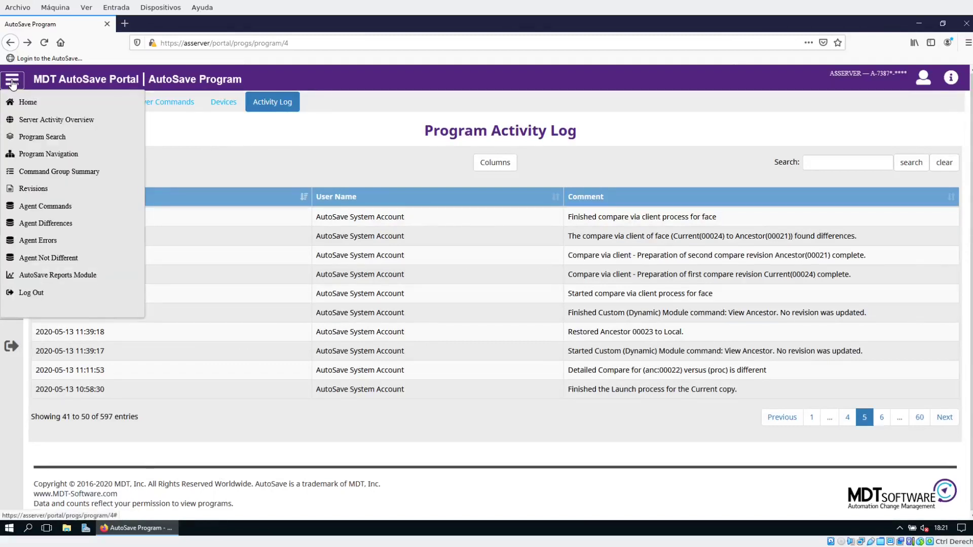
click(47, 172)
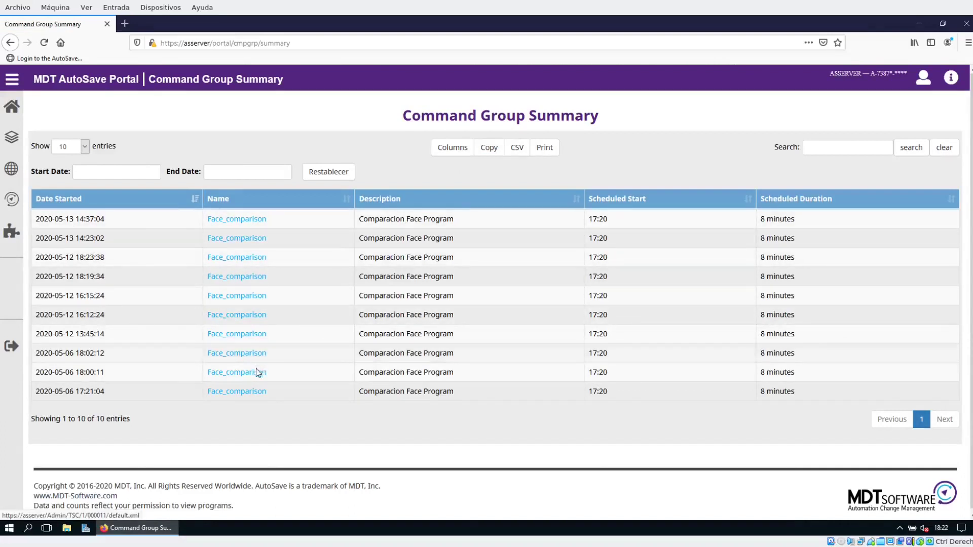
click(236, 219)
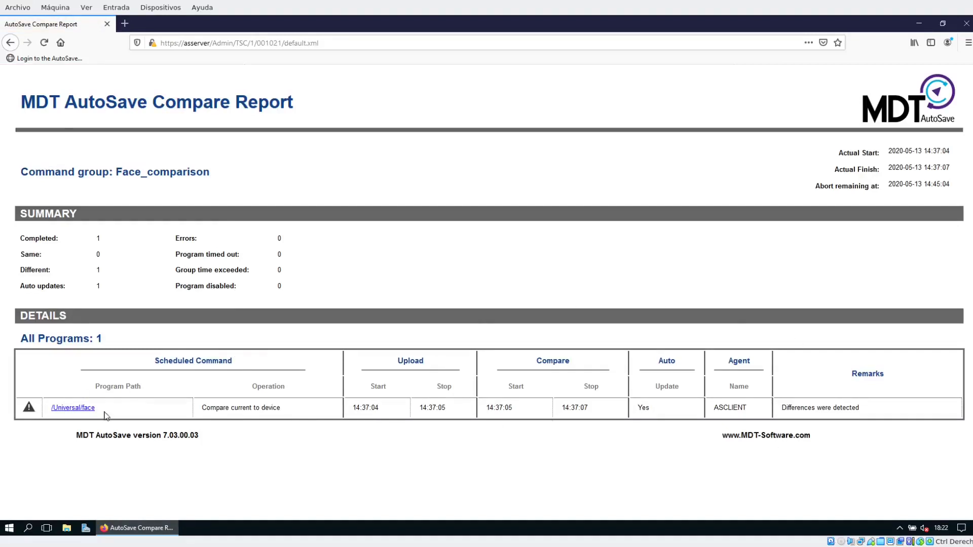
click(14, 44)
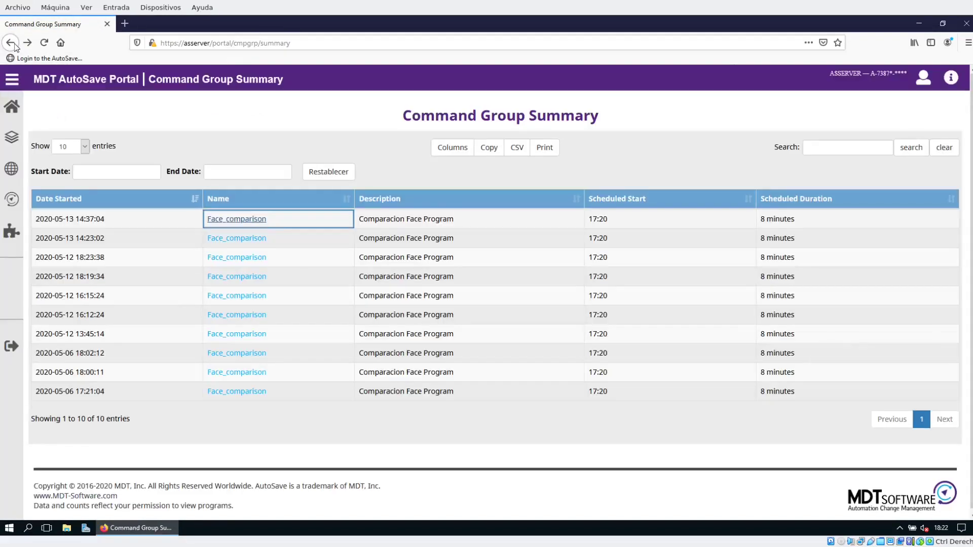
- Open the Revisions overview of all programs and review its chart and the list of recorded revisions
click(12, 79)
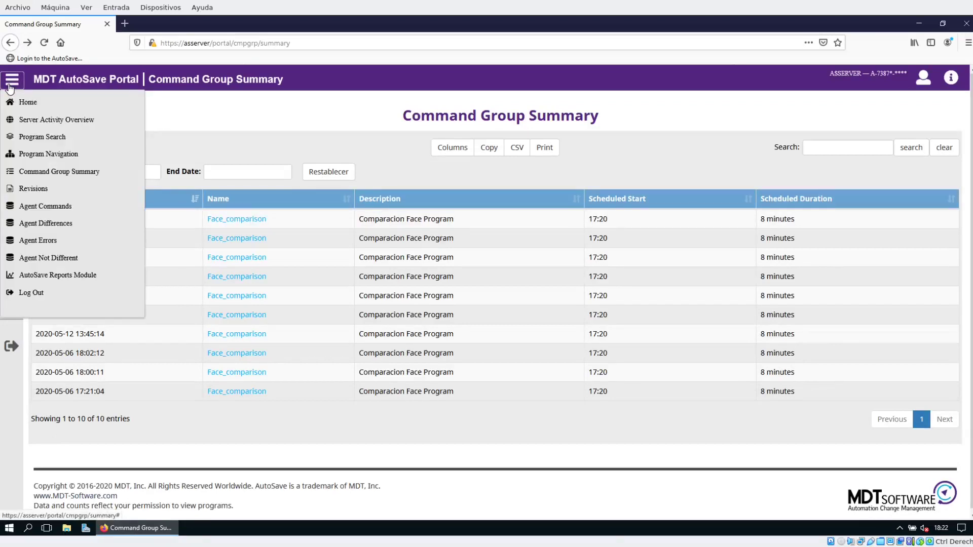
click(56, 195)
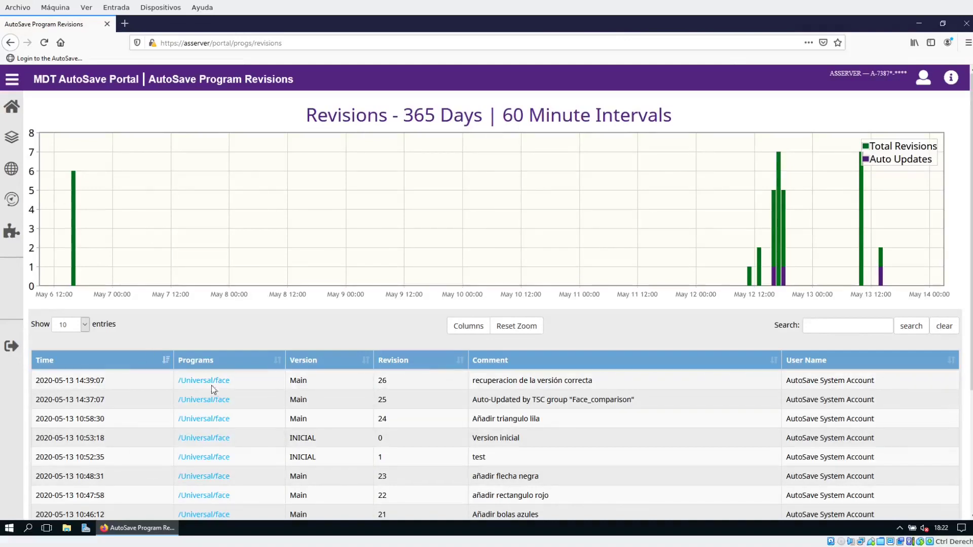
scroll(294, 375, down, 2)
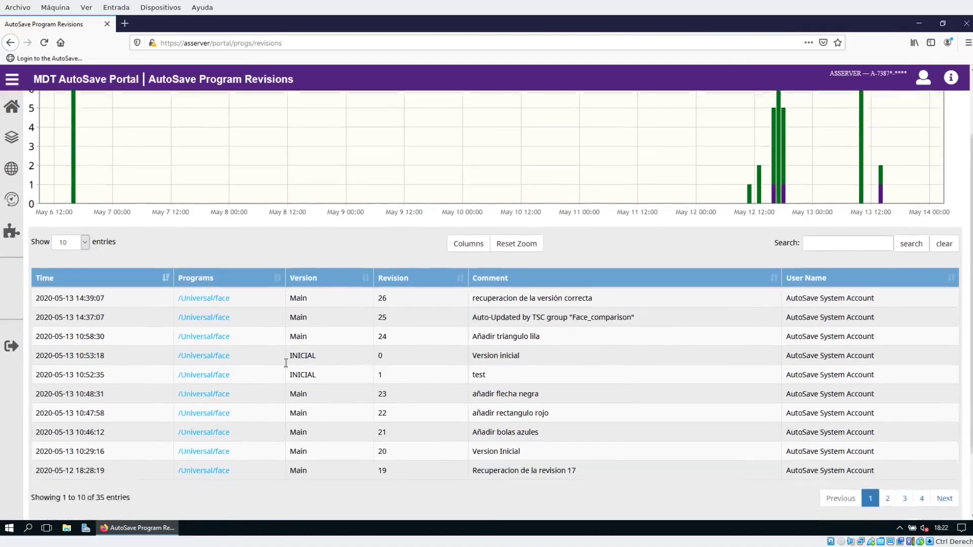
scroll(285, 363, down, 2)
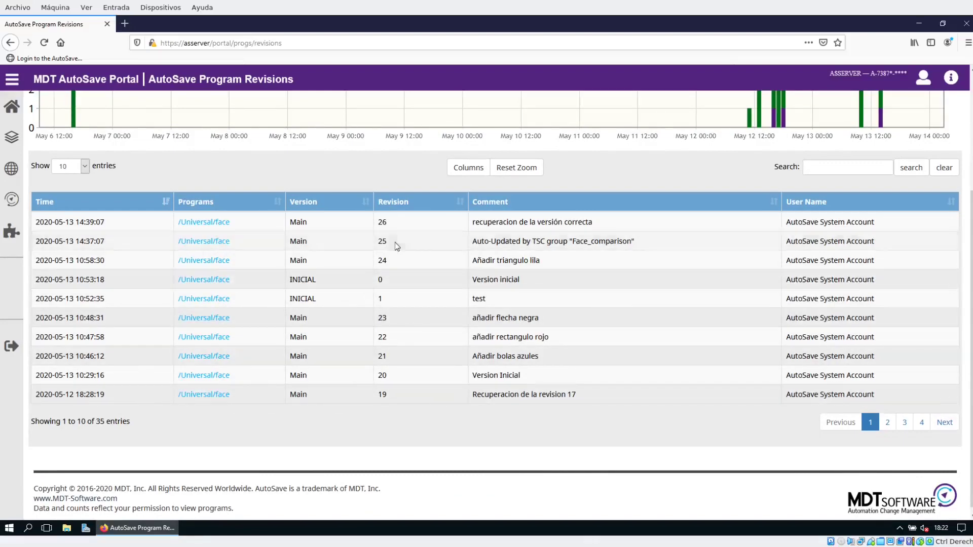
scroll(490, 335, up, 4)
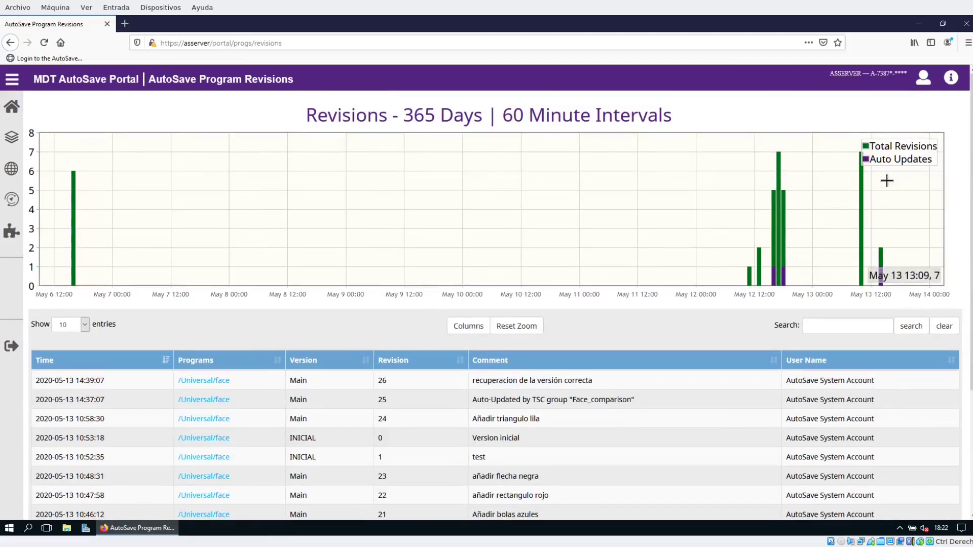
- Zoom the revisions chart to May 12, about 05:00 to 22:00, and open /Universal/face from its GOLD version entry
drag(722, 200, 800, 264)
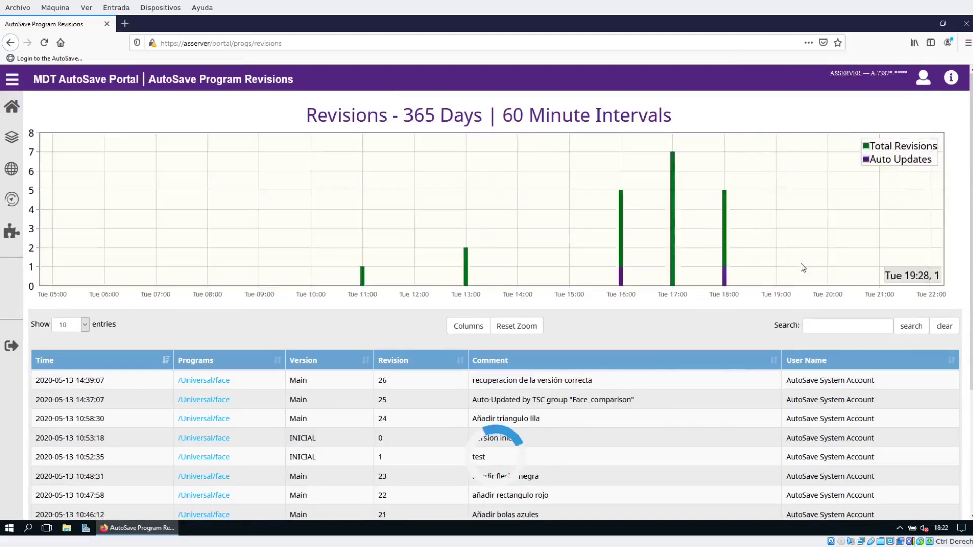
scroll(126, 411, down, 3)
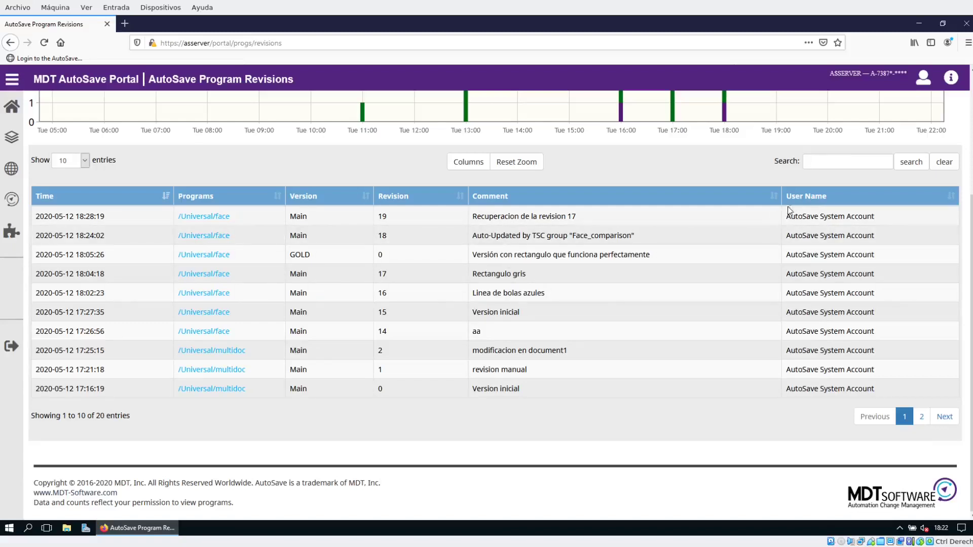
click(204, 257)
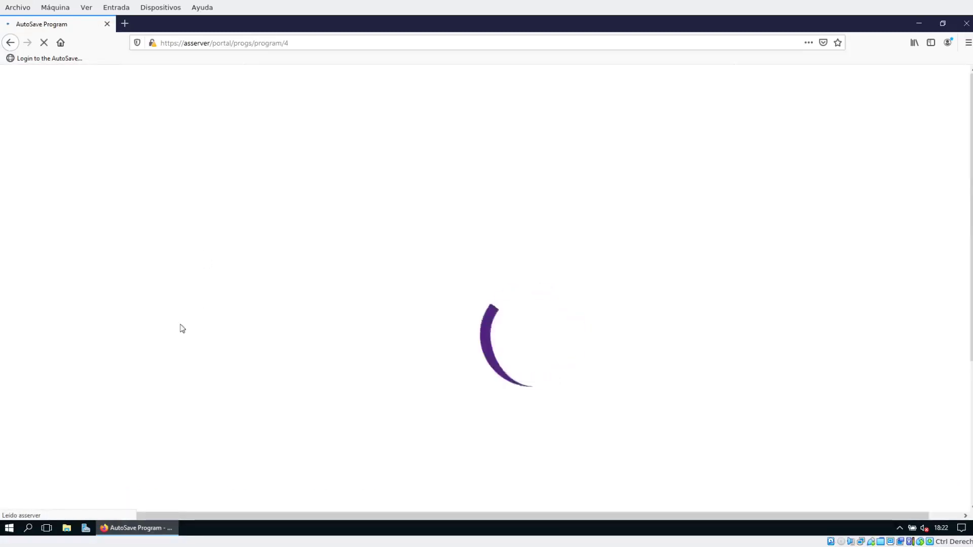